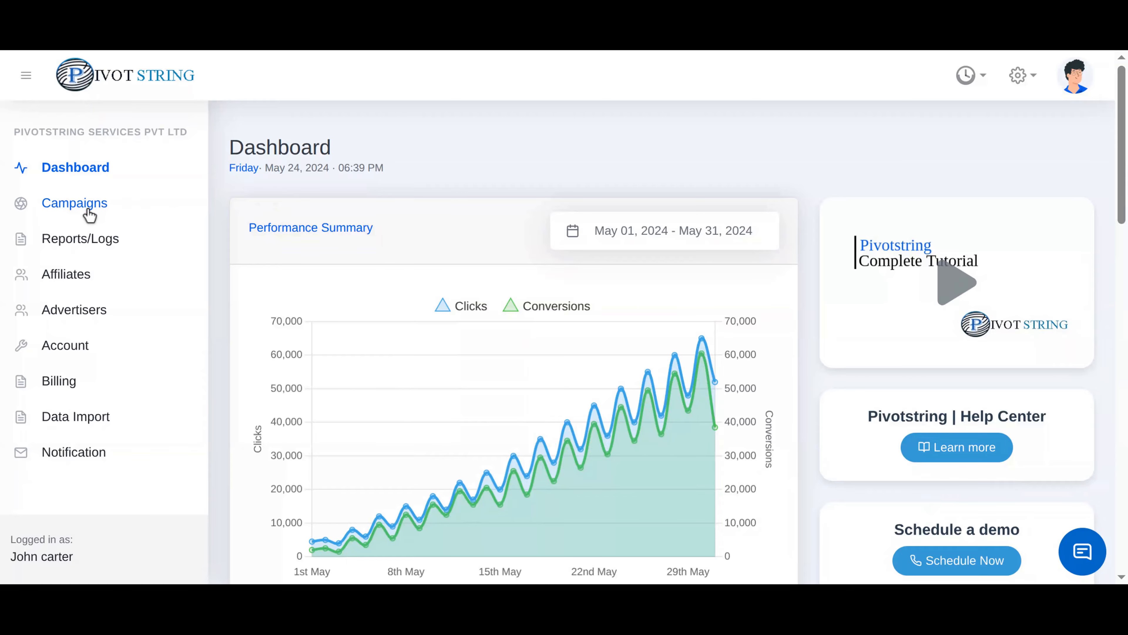
# Start creating a new campaign and name it "Pivotstring lead generation"
pyautogui.click(88, 207)
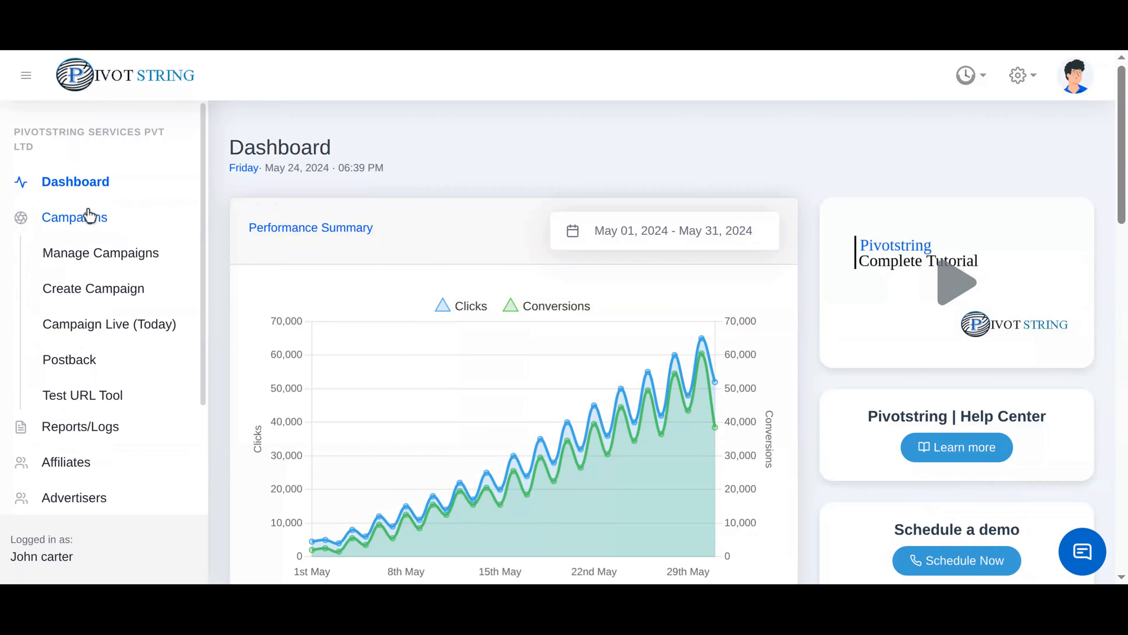
pyautogui.click(84, 291)
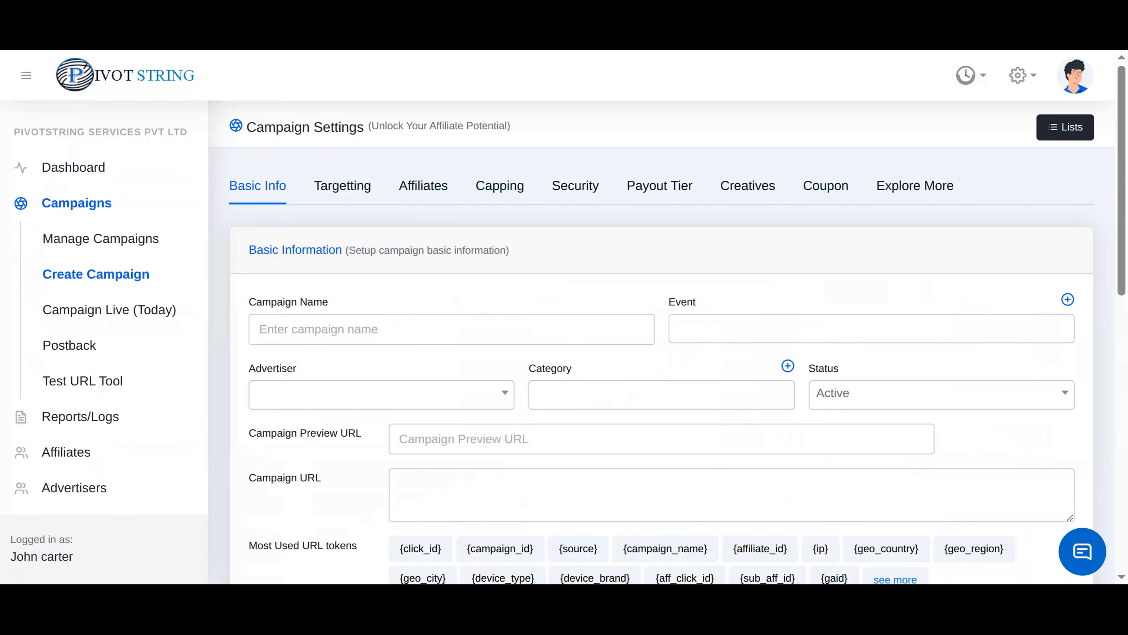
pyautogui.click(385, 332)
pyautogui.write('Pivotstring lead generation')
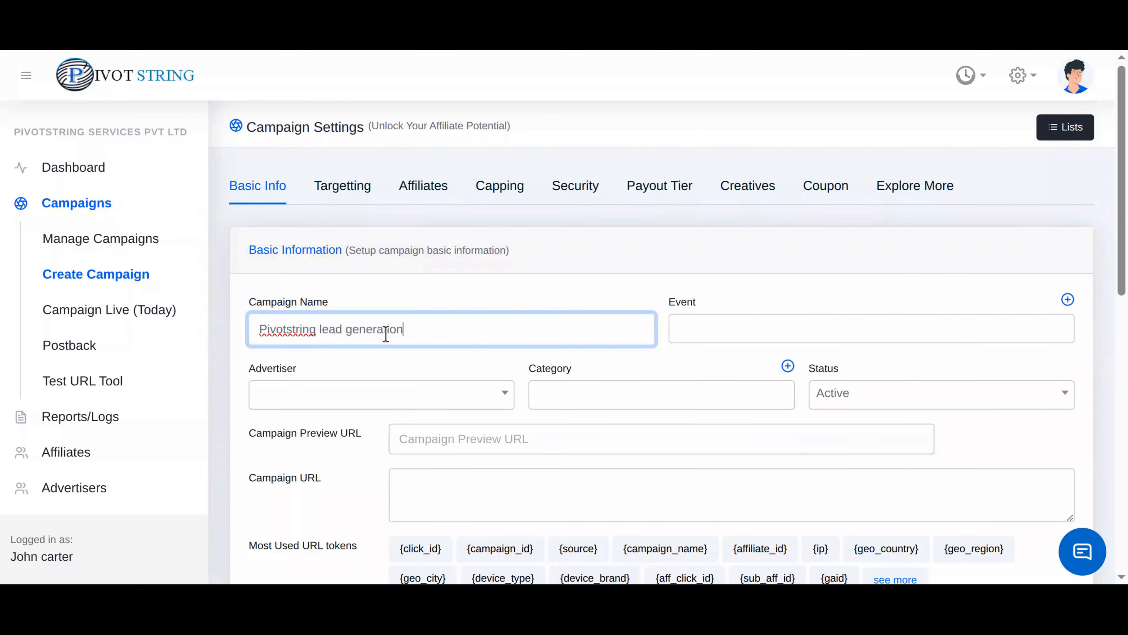
# Add the events Initial and Lead generation to the campaign
pyautogui.click(697, 333)
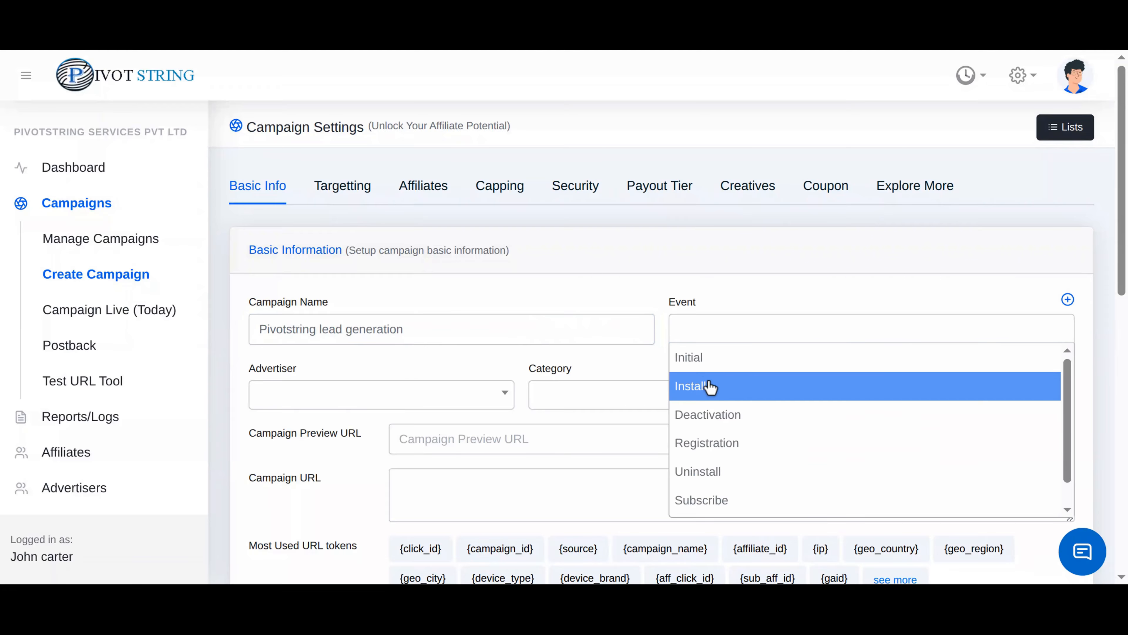
pyautogui.click(705, 369)
pyautogui.click(754, 333)
pyautogui.write('lea')
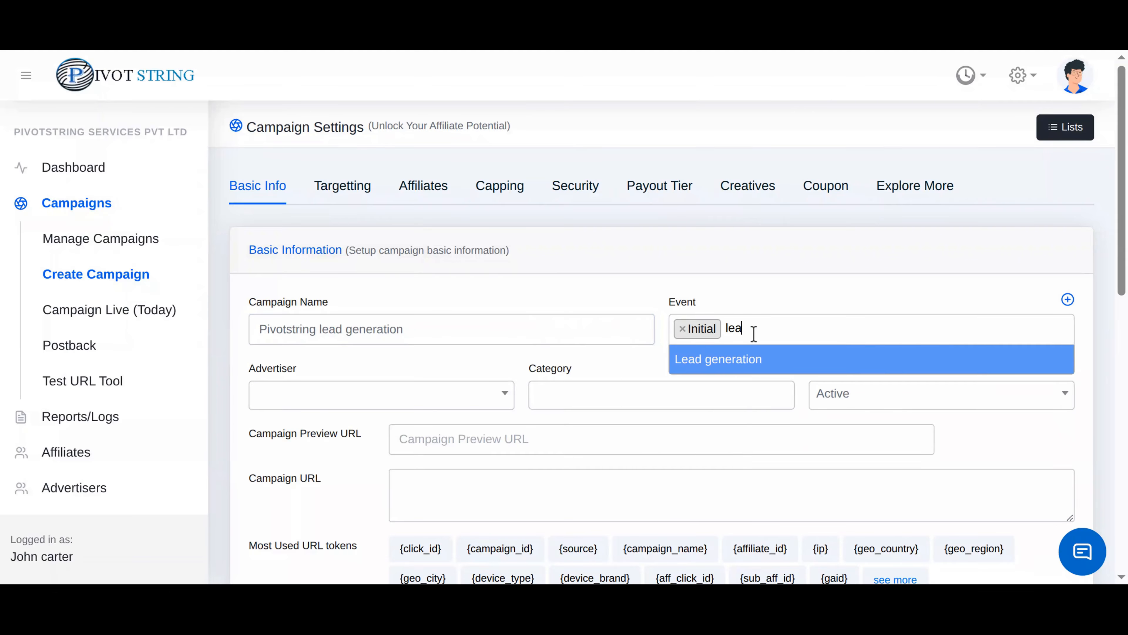
pyautogui.press('Return')
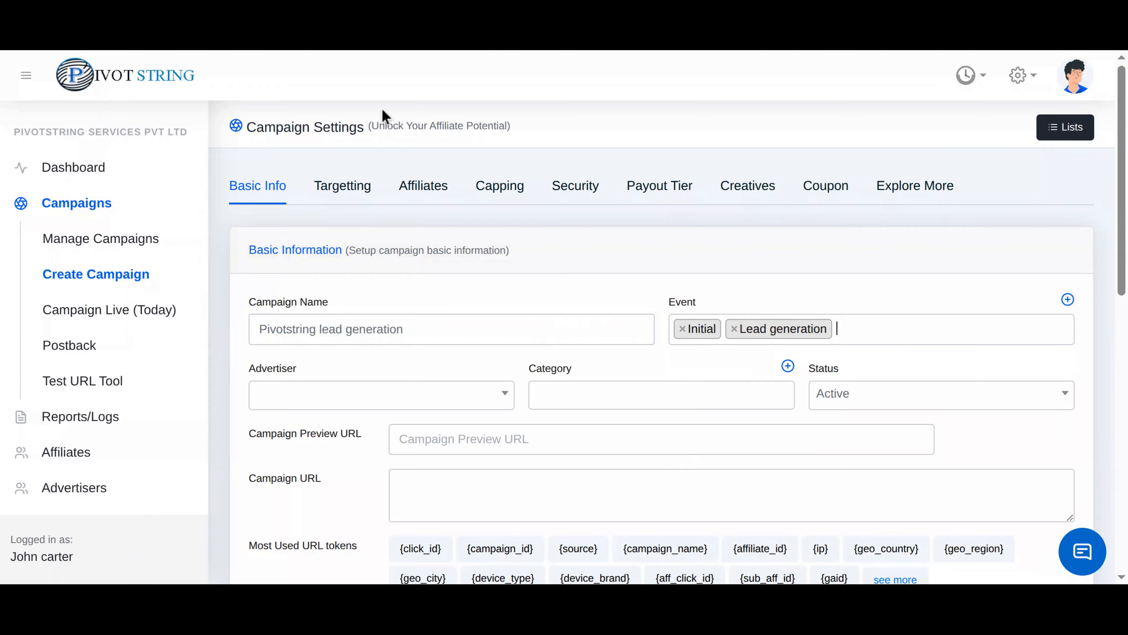
# Assign the third listed advertiser to the campaign and set its category to E-commerce
pyautogui.click(350, 400)
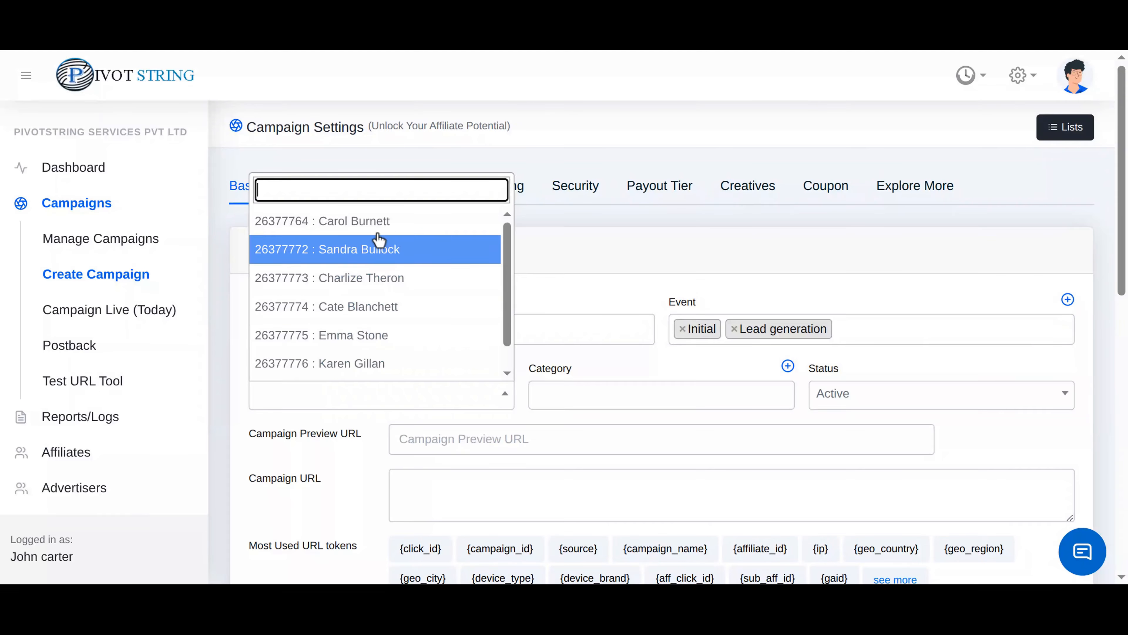
pyautogui.click(369, 281)
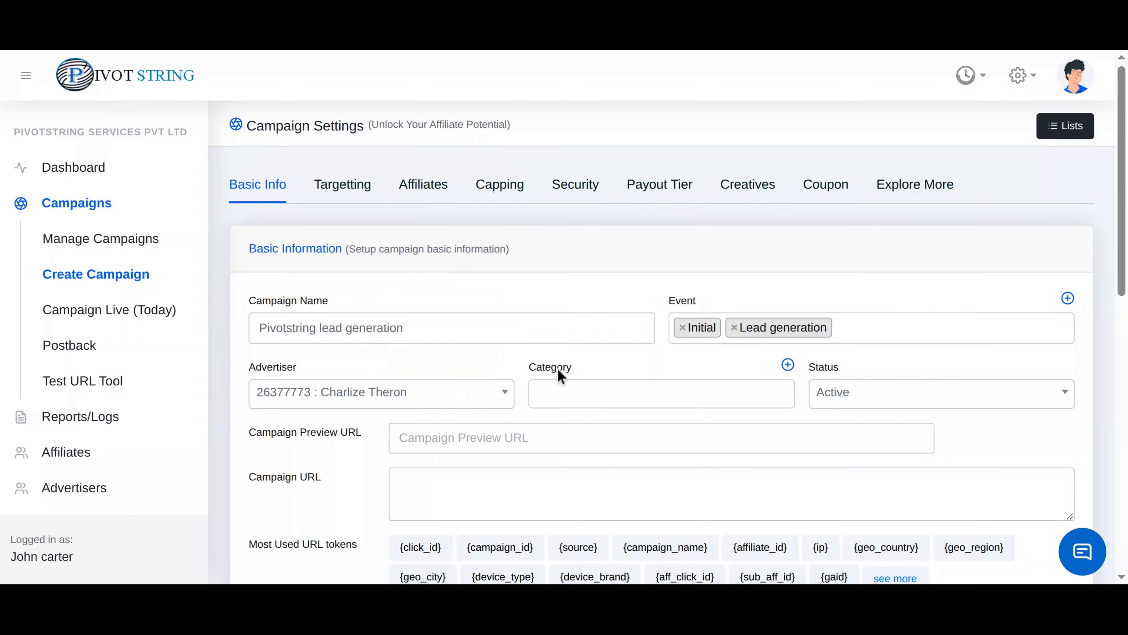
pyautogui.scroll(-3, 557, 369)
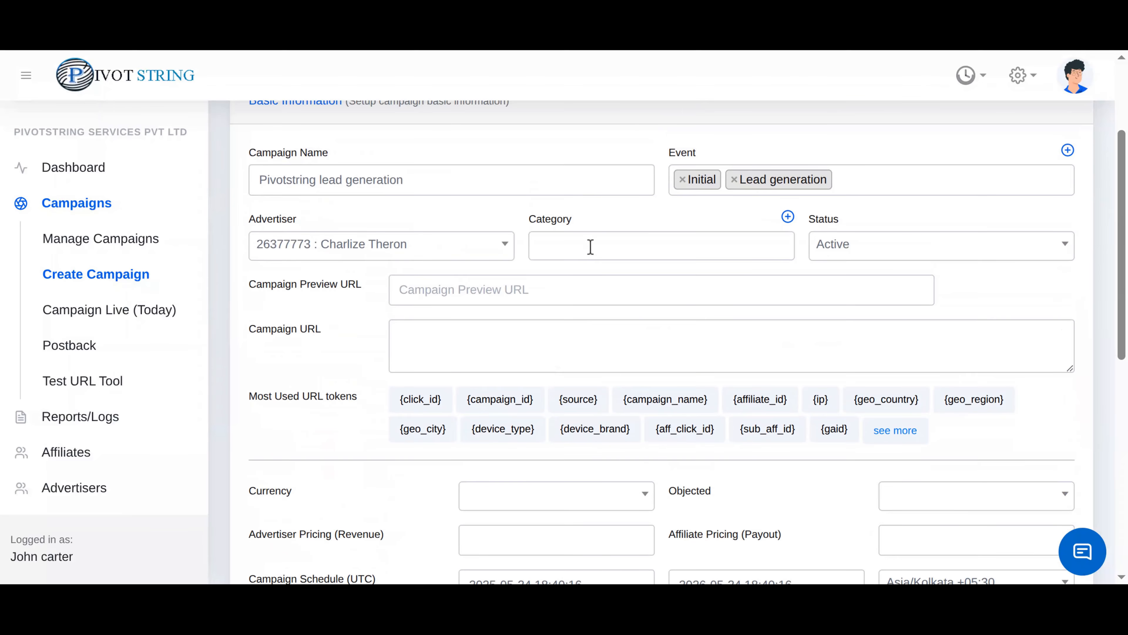
pyautogui.click(590, 247)
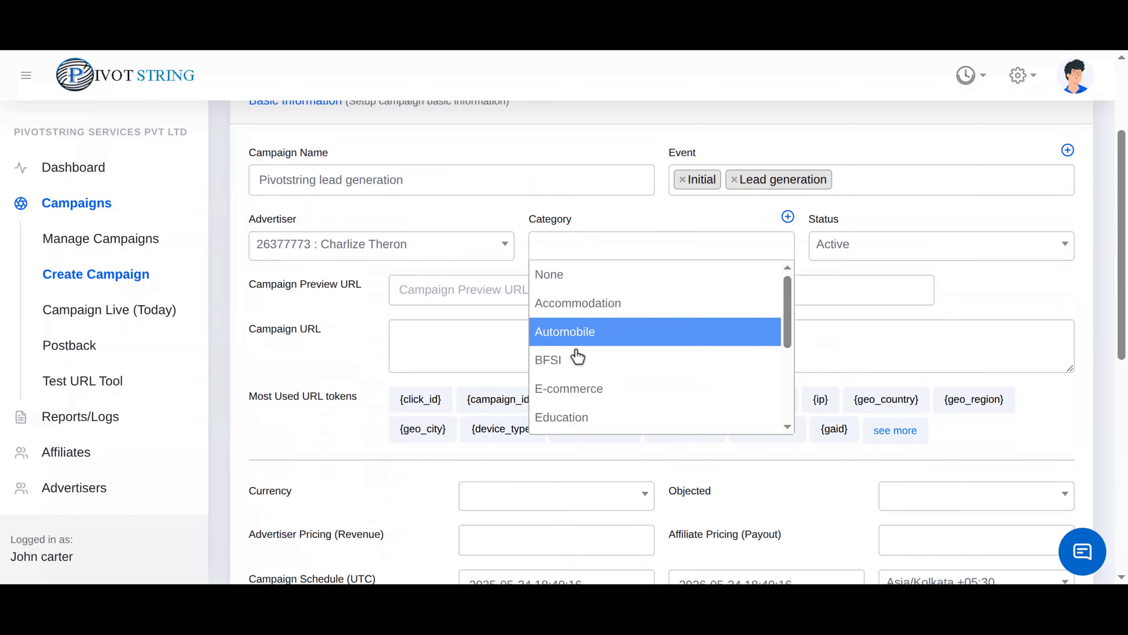
pyautogui.click(576, 399)
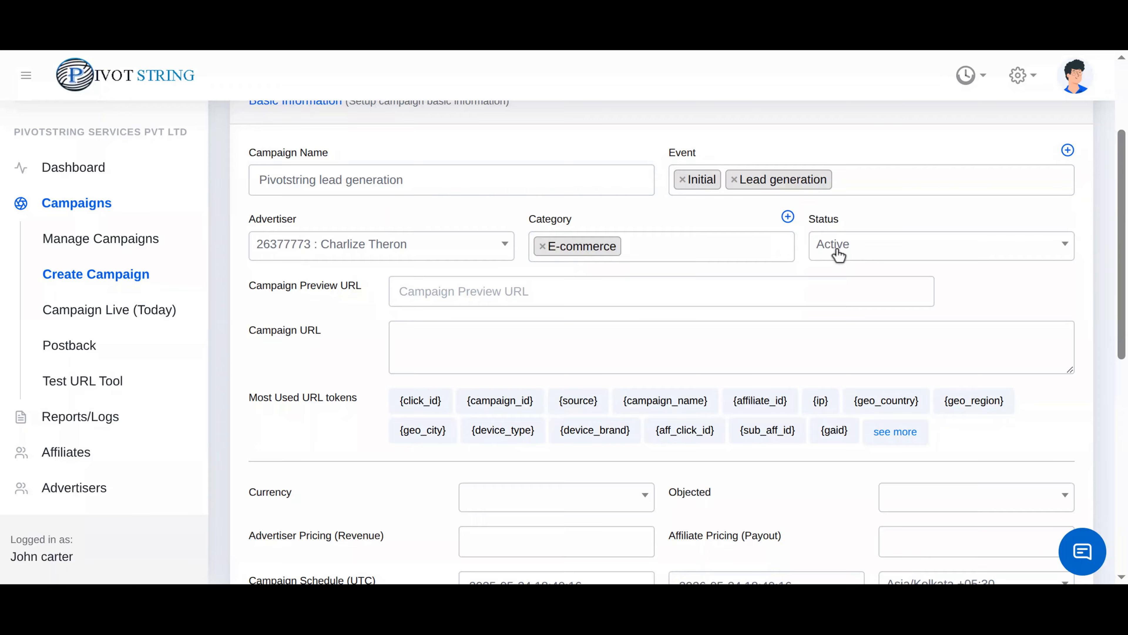
pyautogui.click(904, 250)
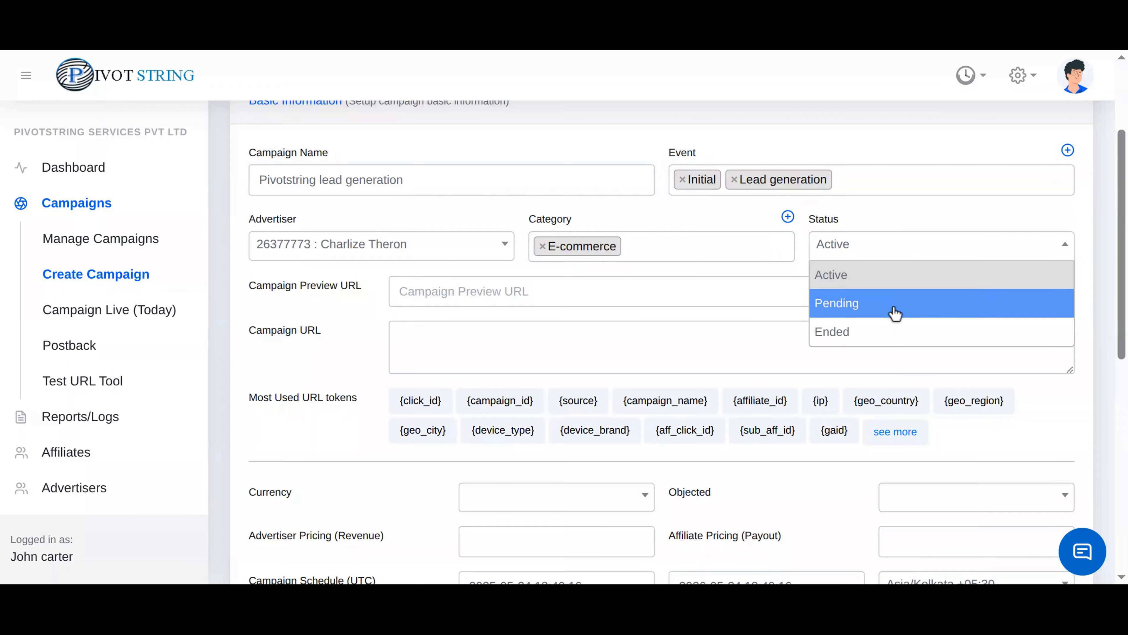
pyautogui.click(887, 284)
pyautogui.click(809, 288)
pyautogui.write('https://pivotstring.com/contact-us')
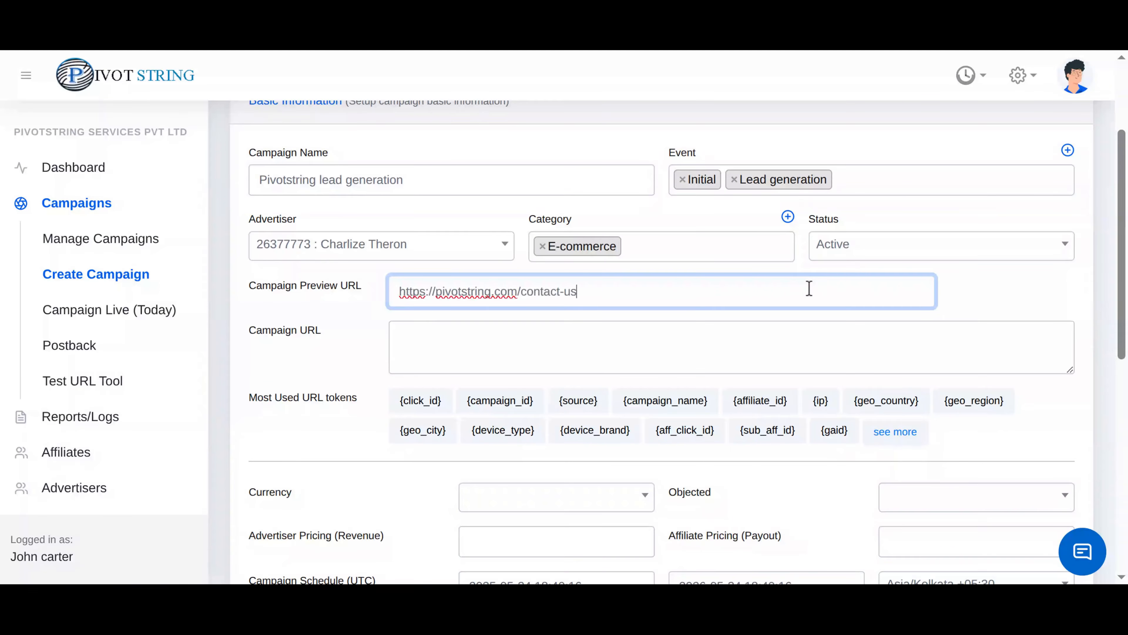
pyautogui.hotkey('alt', 'Tab')
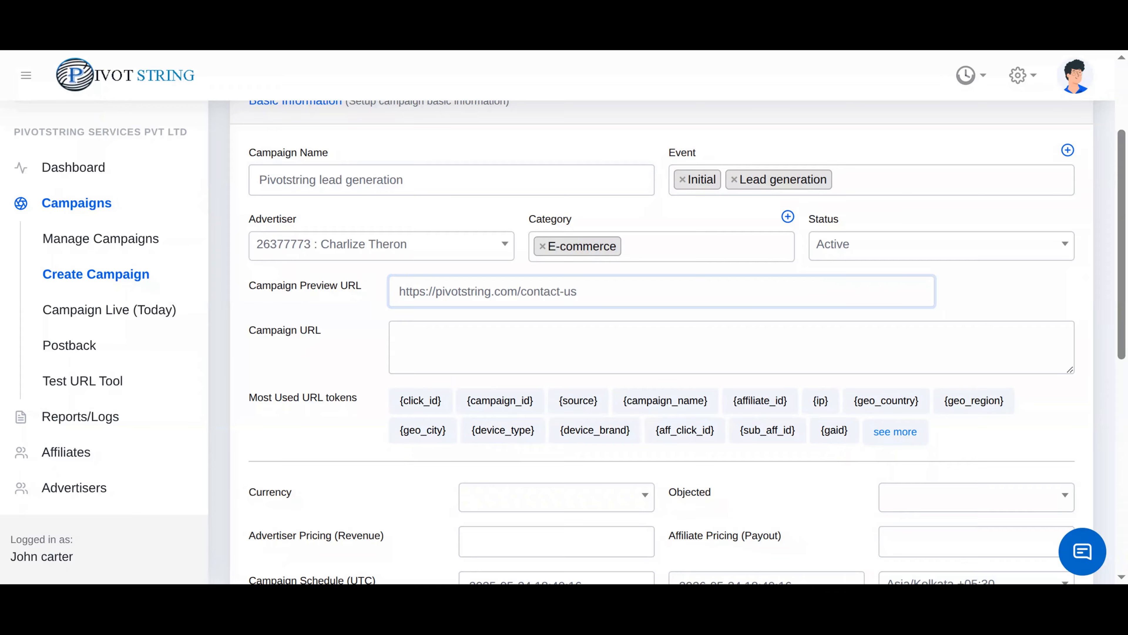
pyautogui.hotkey('alt', 'Tab')
pyautogui.click(496, 342)
pyautogui.write('https://pivotstring.com/contact-us?click_id={click_id}&utm_source={campaign_id}&aff_click_id={aff_click_id}&sub_aff_id={sub_aff_id}')
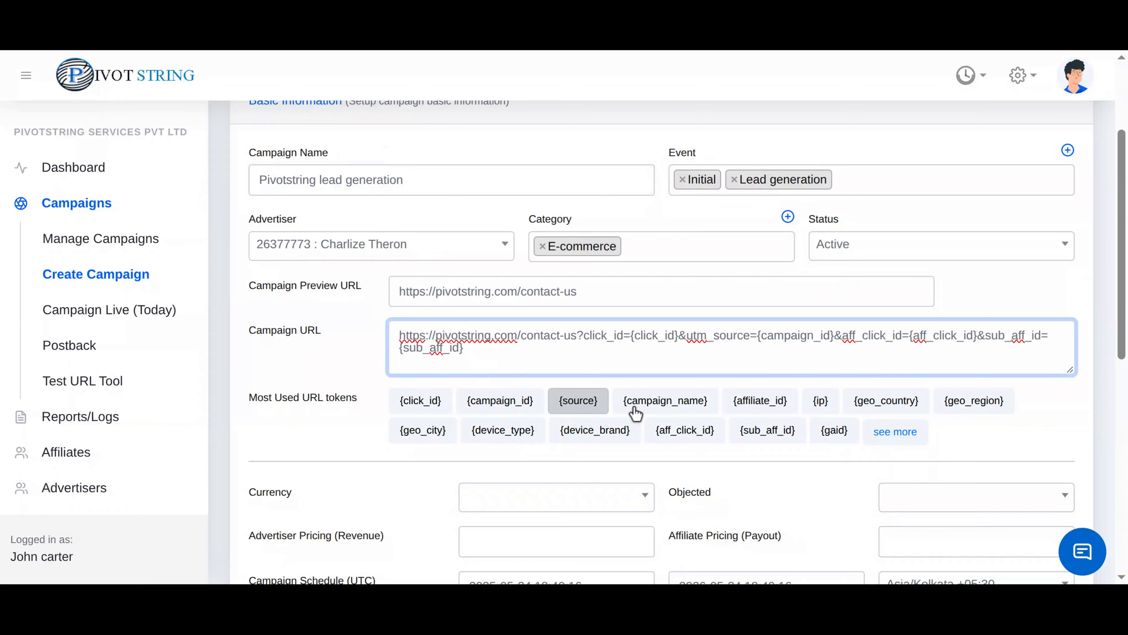
pyautogui.click(895, 432)
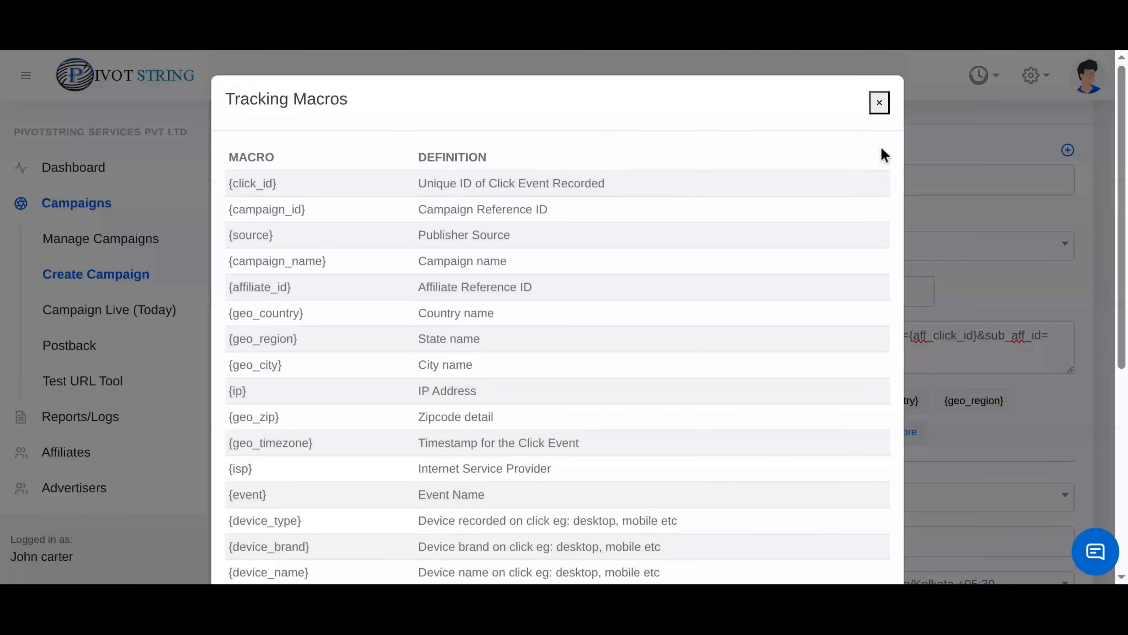
pyautogui.click(880, 103)
# Set the campaign currency to United States Dollar (USD) and the objective to Leads (CPL)
pyautogui.scroll(-5, 632, 403)
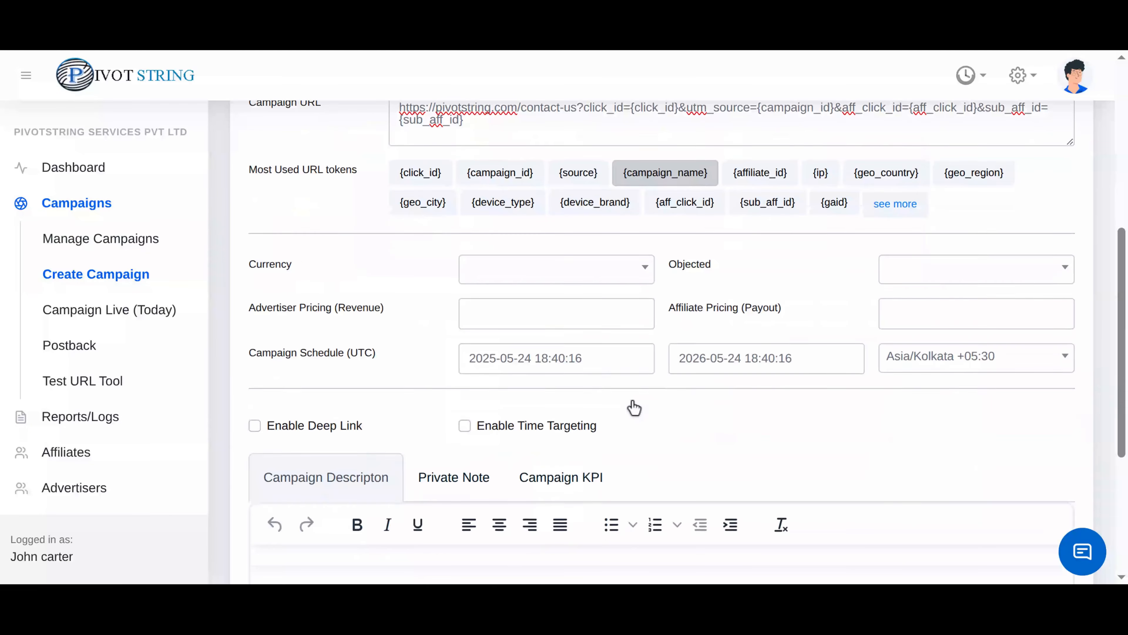
pyautogui.click(587, 269)
pyautogui.write('usd')
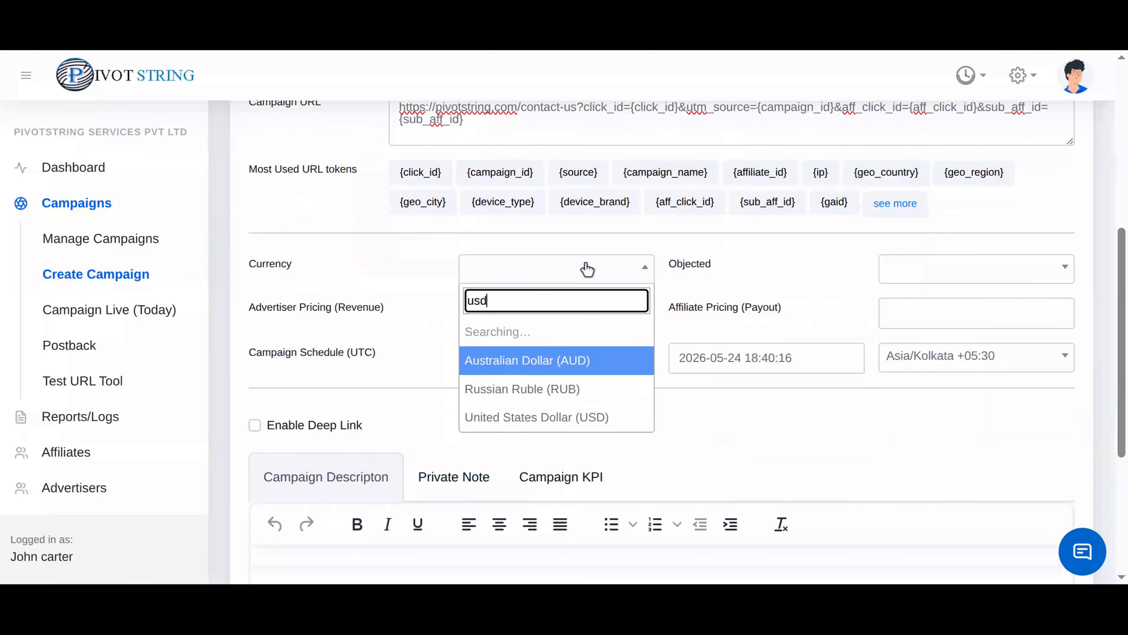
pyautogui.press('Return')
pyautogui.click(967, 267)
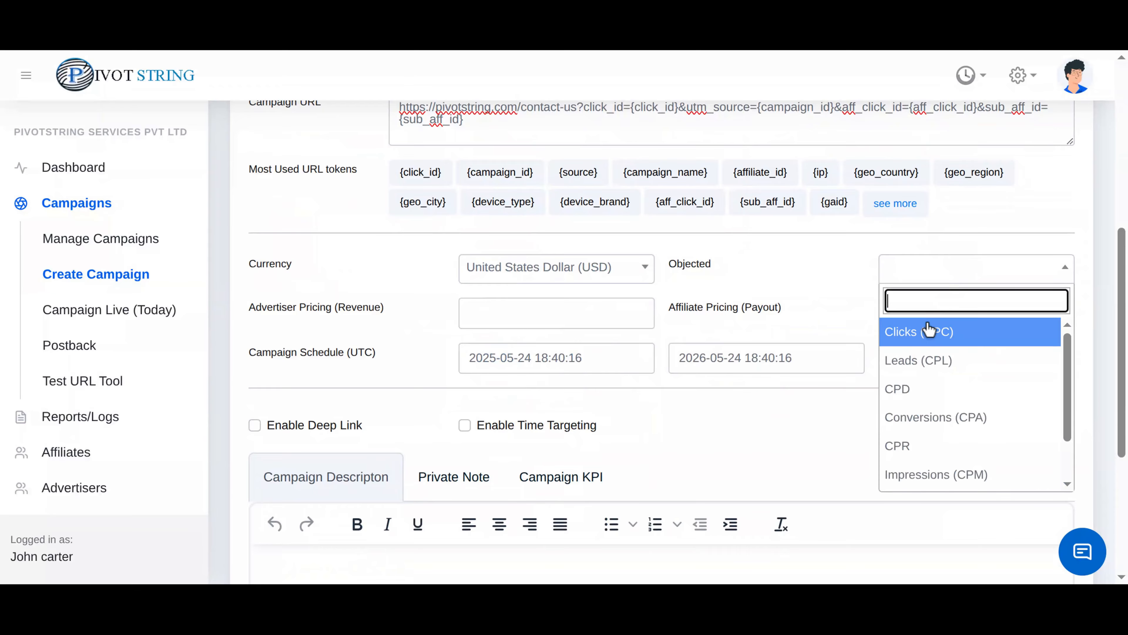
pyautogui.click(922, 360)
# Set the advertiser pricing to 250 and the affiliate payout to 230, and look over the campaign schedule's date and time zone choices
pyautogui.click(596, 315)
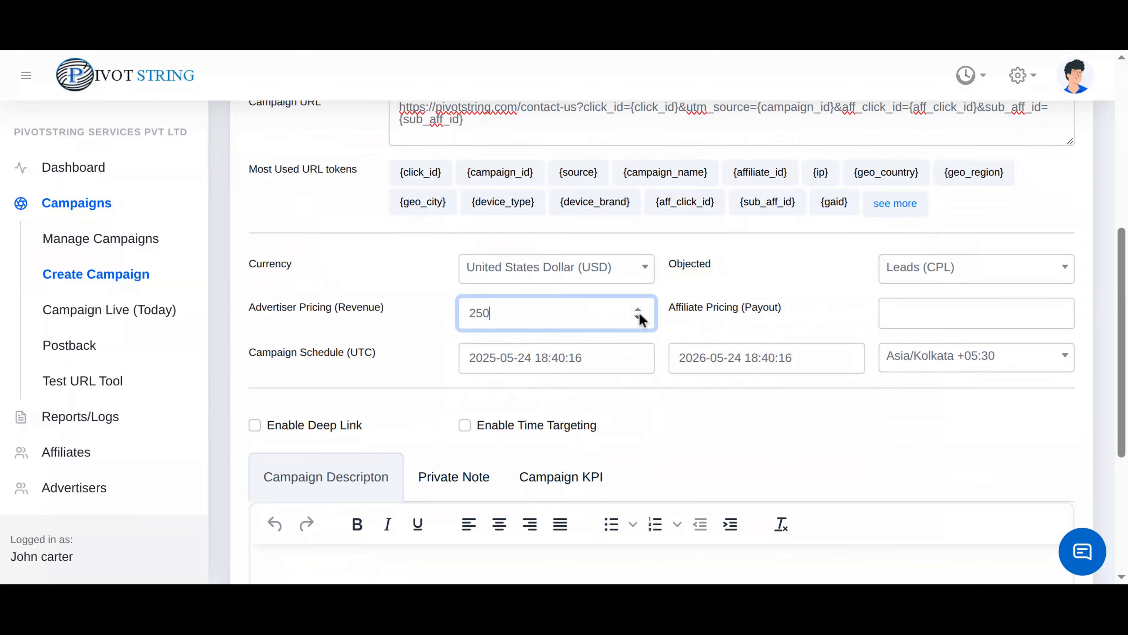
pyautogui.press('Tab')
pyautogui.write('230')
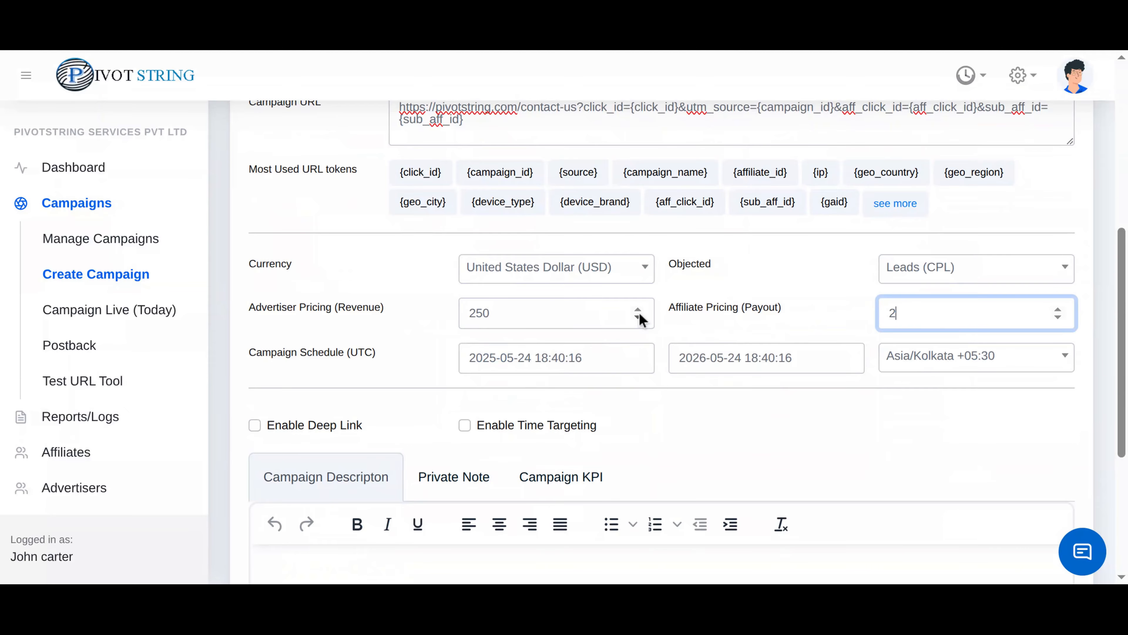
pyautogui.click(605, 363)
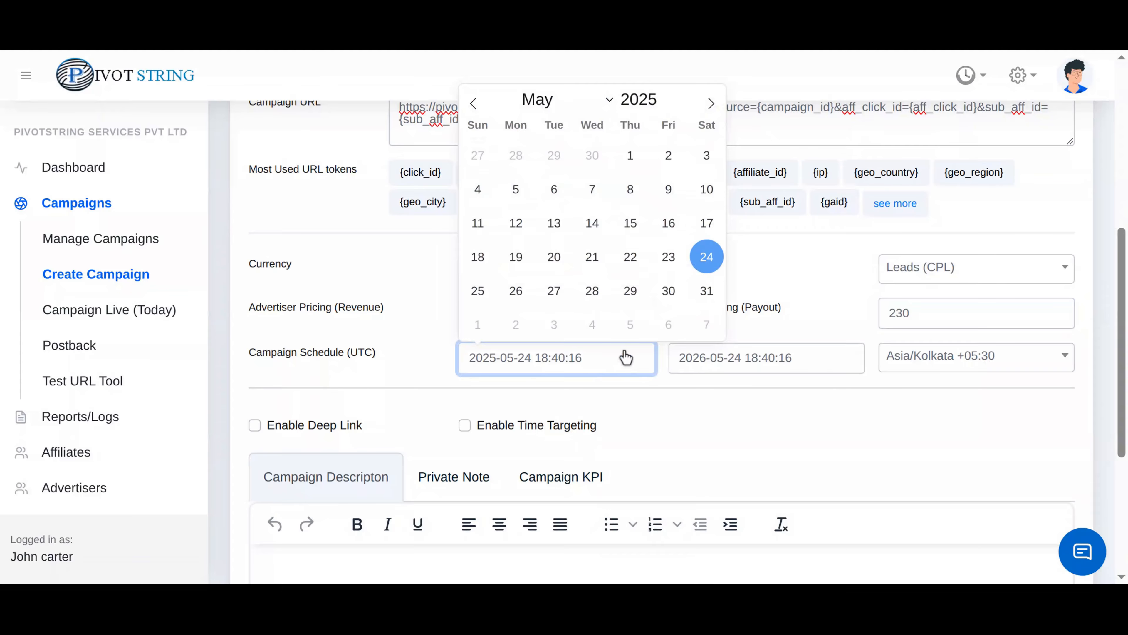
pyautogui.click(725, 362)
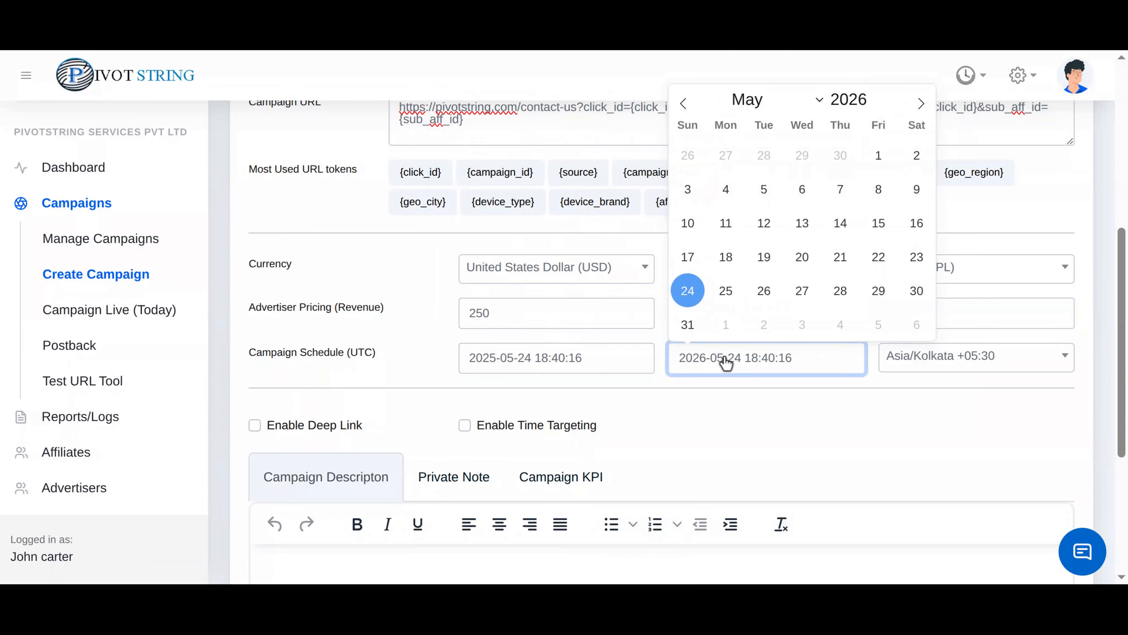
pyautogui.click(896, 370)
pyautogui.click(900, 372)
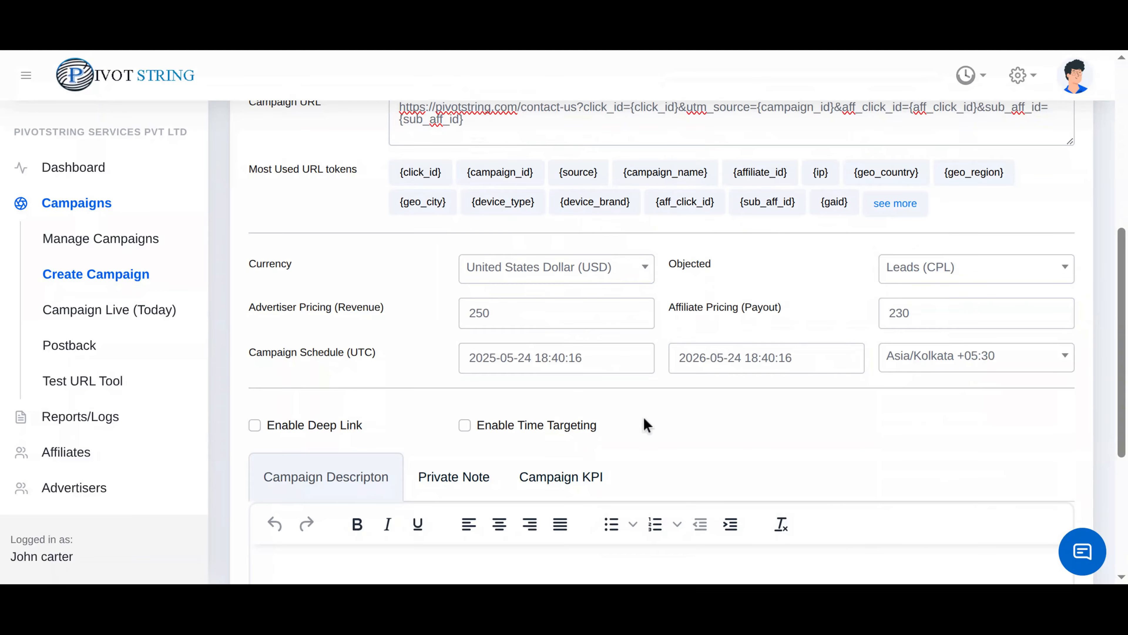
# Enable deep linking for the campaign and switch time targeting on and back off
pyautogui.scroll(-5, 645, 423)
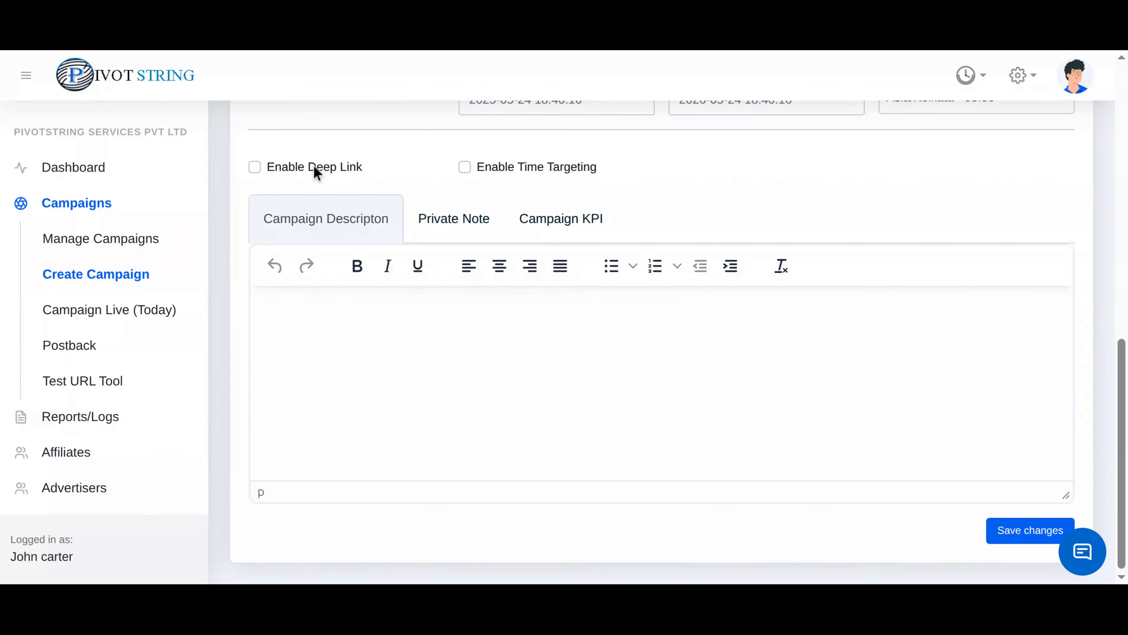
pyautogui.click(255, 168)
pyautogui.click(463, 167)
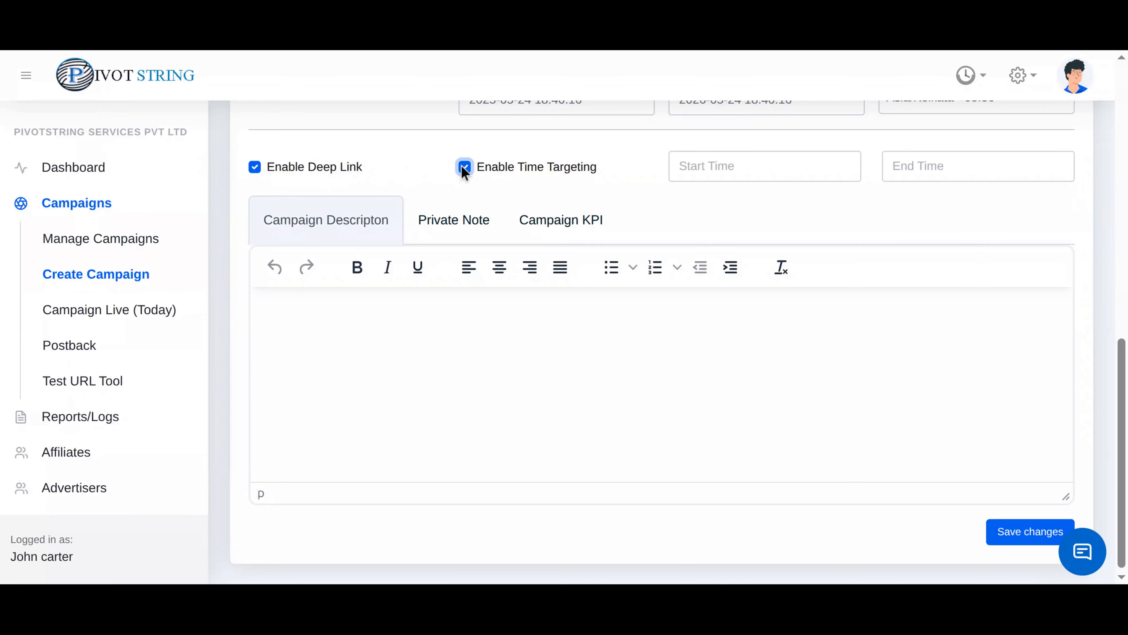
pyautogui.click(464, 167)
# Enter a campaign description about driving leads through the "Contact Us" page with target audience bullets, view the private note and KPI sections, and save the campaign
pyautogui.click(400, 347)
pyautogui.write('Drive leads through the "Contact Us" page for potential customer inquiries, consultations, or sales. Target Audience: Demographics: Age, gender, location, income level, etc. Psychographics: Interests, behaviors, challenges, and pain points related to your product/service. Segment Focus: Existing customers, new prospects, or both.')
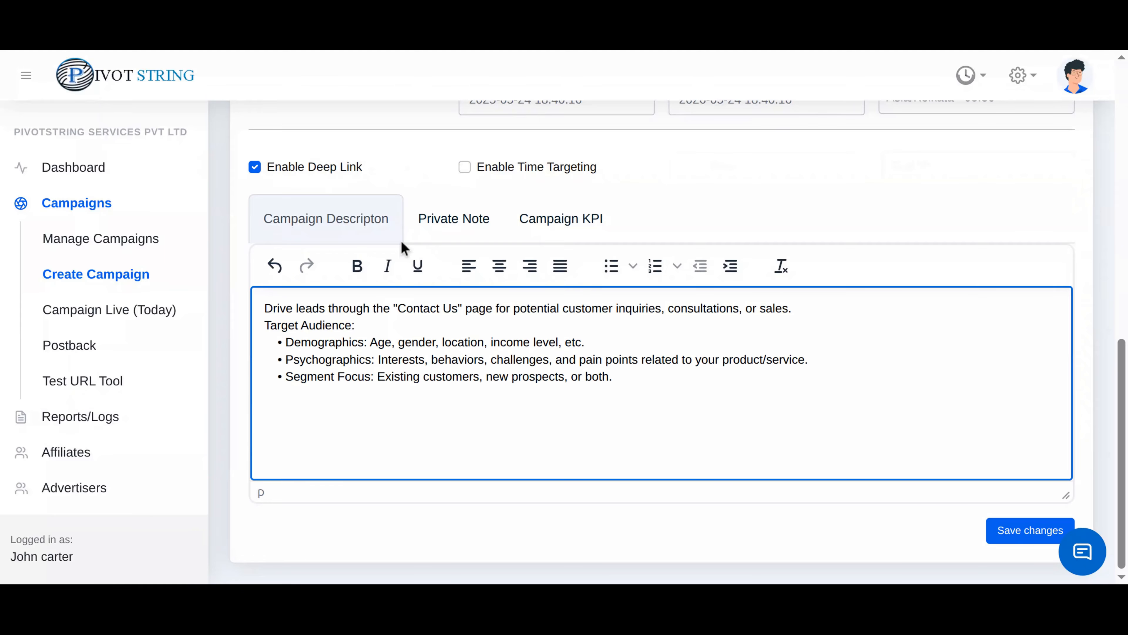
pyautogui.click(445, 218)
pyautogui.click(546, 221)
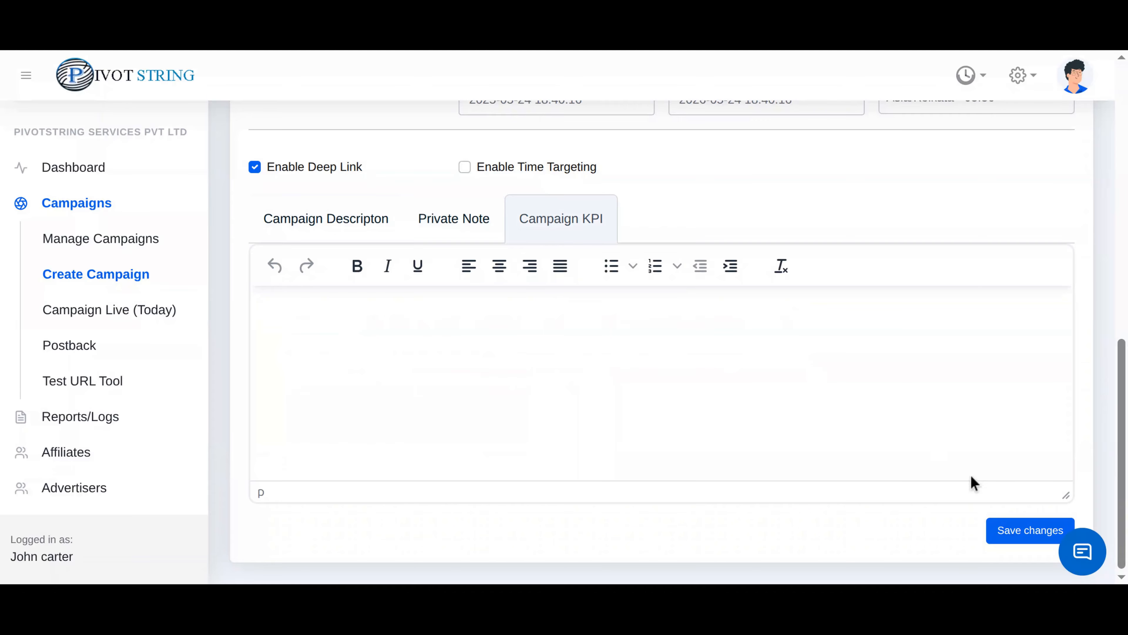
pyautogui.click(1012, 536)
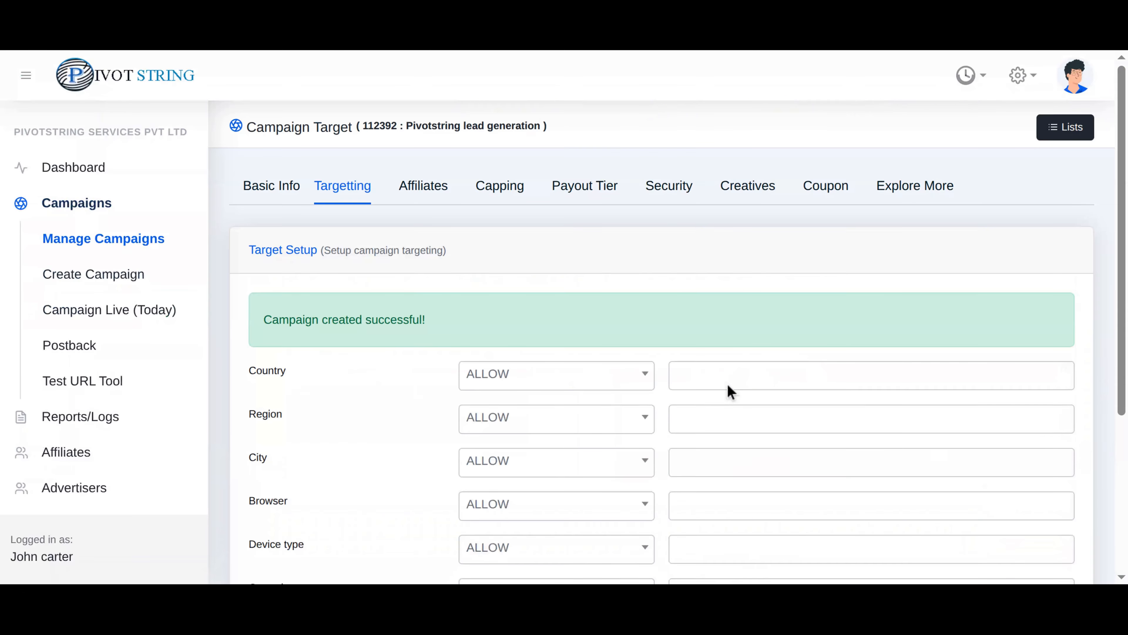
# Set the campaign's country targeting to ALLOW with Albania as the country
pyautogui.scroll(-2, 630, 334)
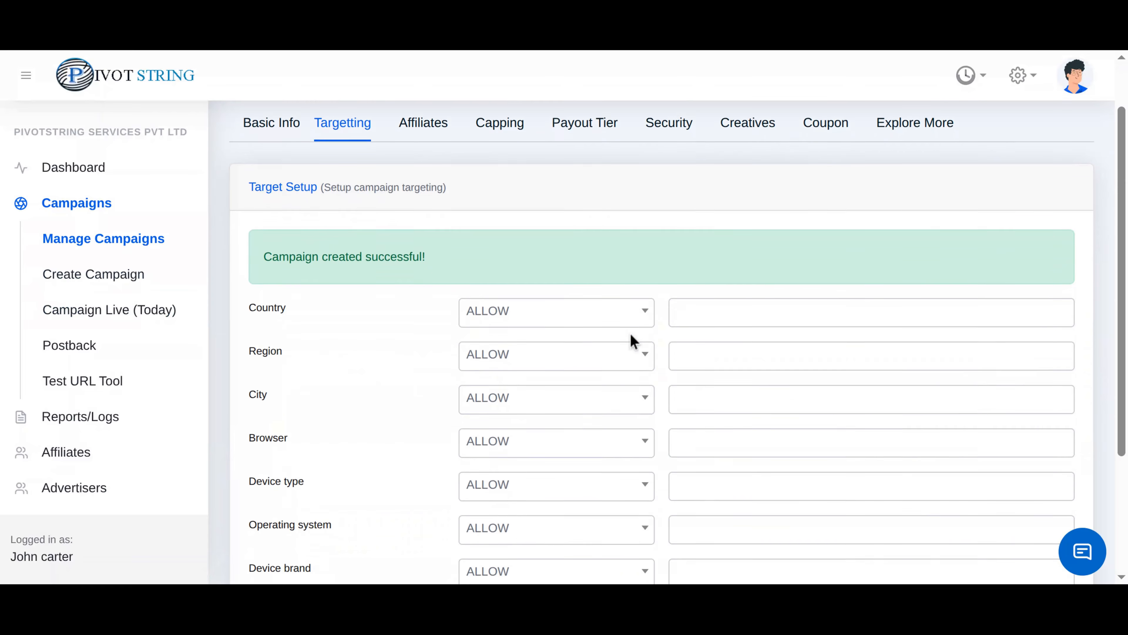
pyautogui.scroll(2, 541, 294)
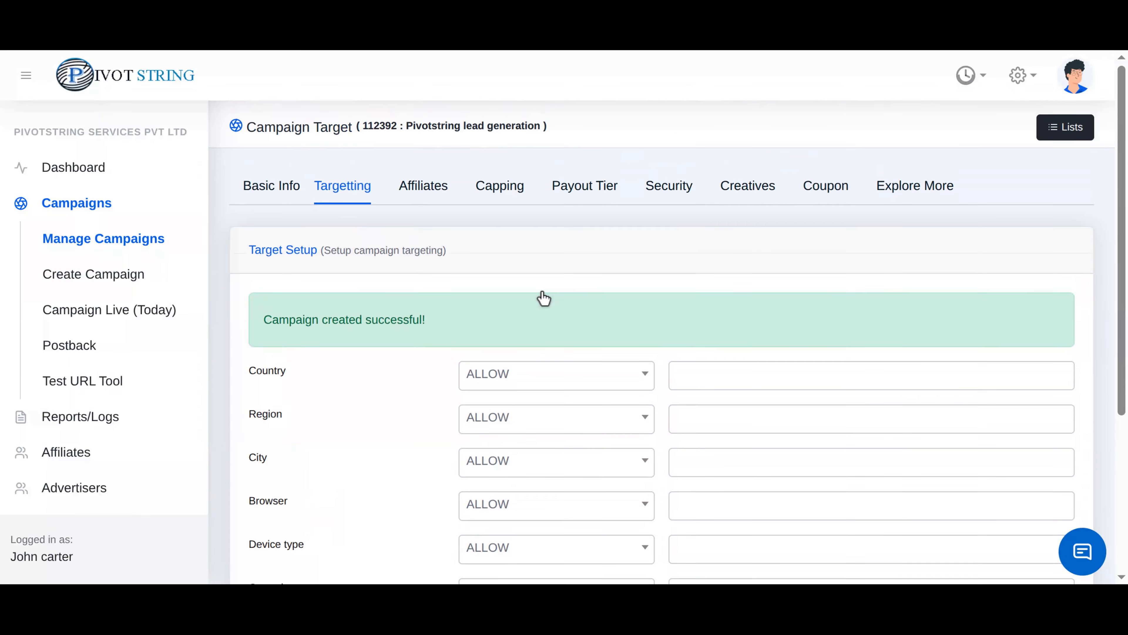
pyautogui.scroll(-3, 542, 296)
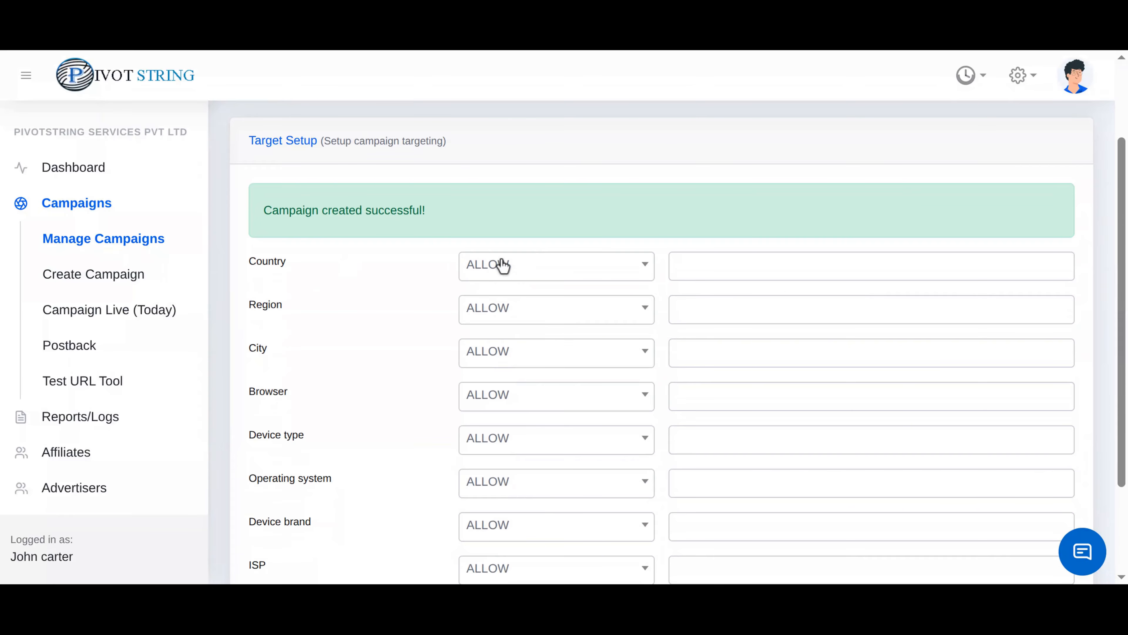
pyautogui.click(521, 276)
pyautogui.click(515, 327)
pyautogui.click(697, 273)
pyautogui.click(740, 353)
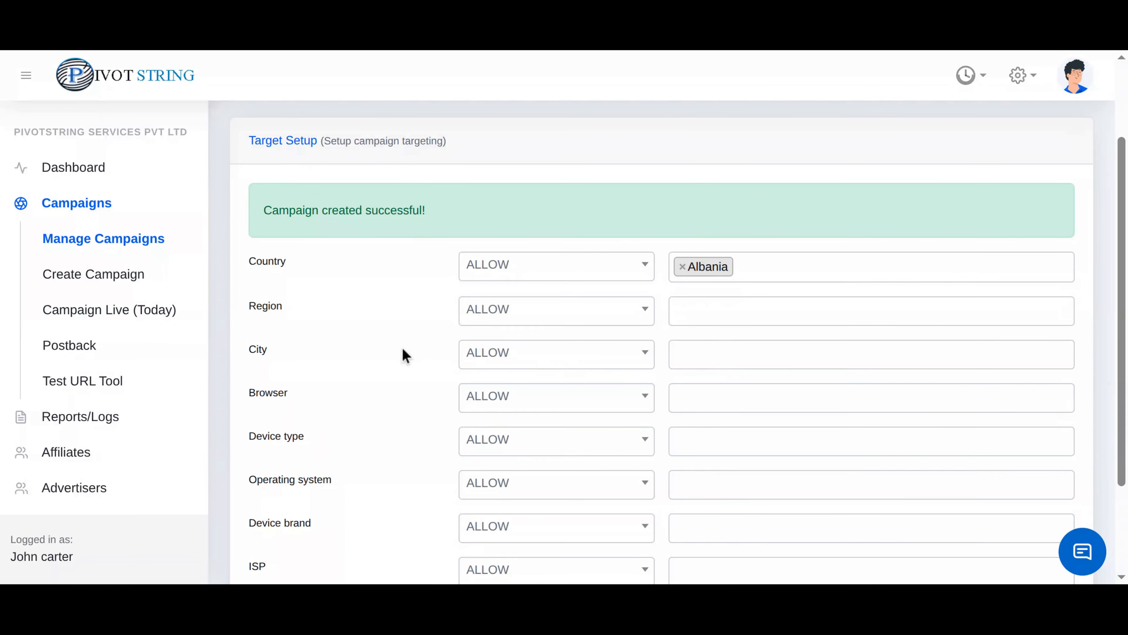
# Review the remaining targeting criteria from city and browser through ISP and user language, and save the campaign targeting
pyautogui.doubleClick(256, 349)
pyautogui.doubleClick(268, 392)
pyautogui.moveTo(261, 442); pyautogui.dragTo(276, 442)
pyautogui.scroll(-3, 311, 441)
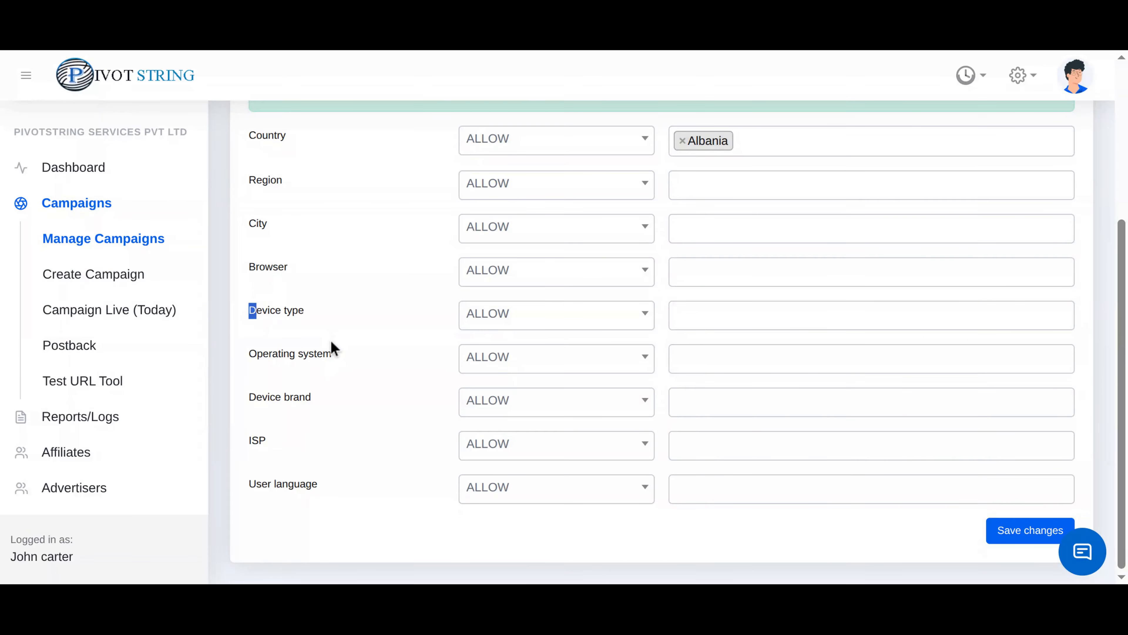
pyautogui.moveTo(331, 353); pyautogui.dragTo(290, 360)
pyautogui.click(319, 395)
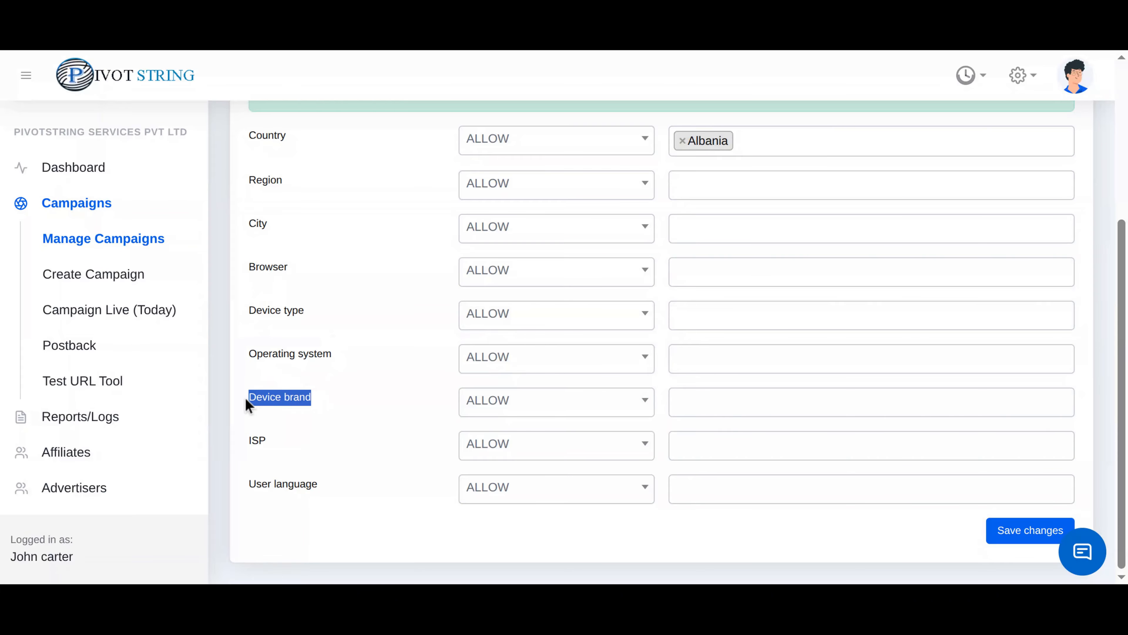
pyautogui.doubleClick(262, 445)
pyautogui.click(295, 478)
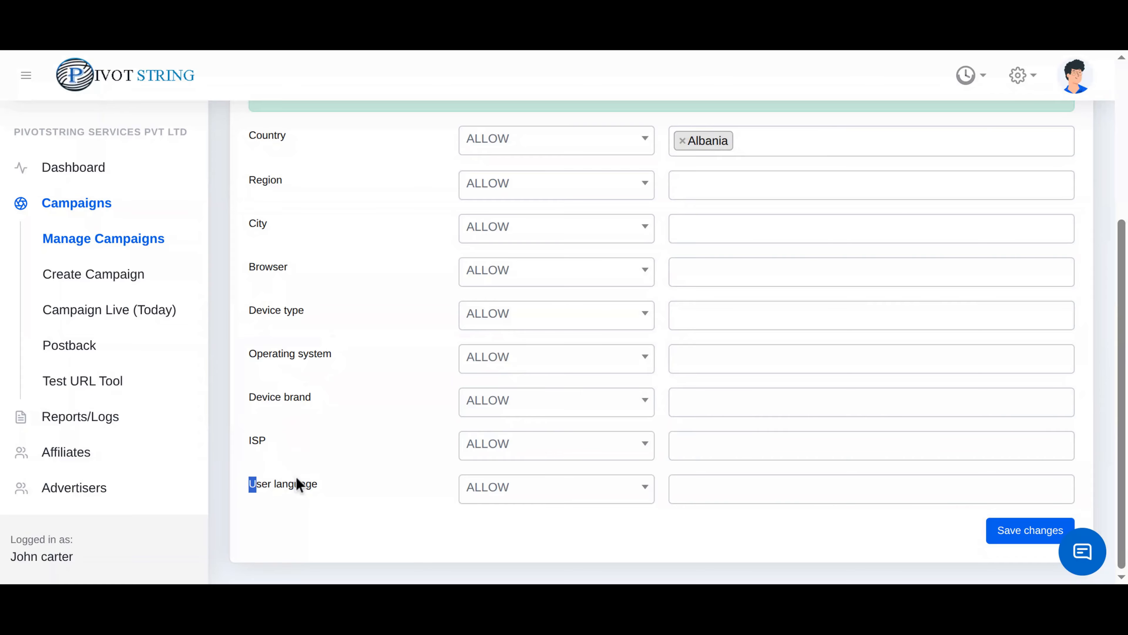
pyautogui.scroll(5, 778, 441)
pyautogui.scroll(-5, 778, 443)
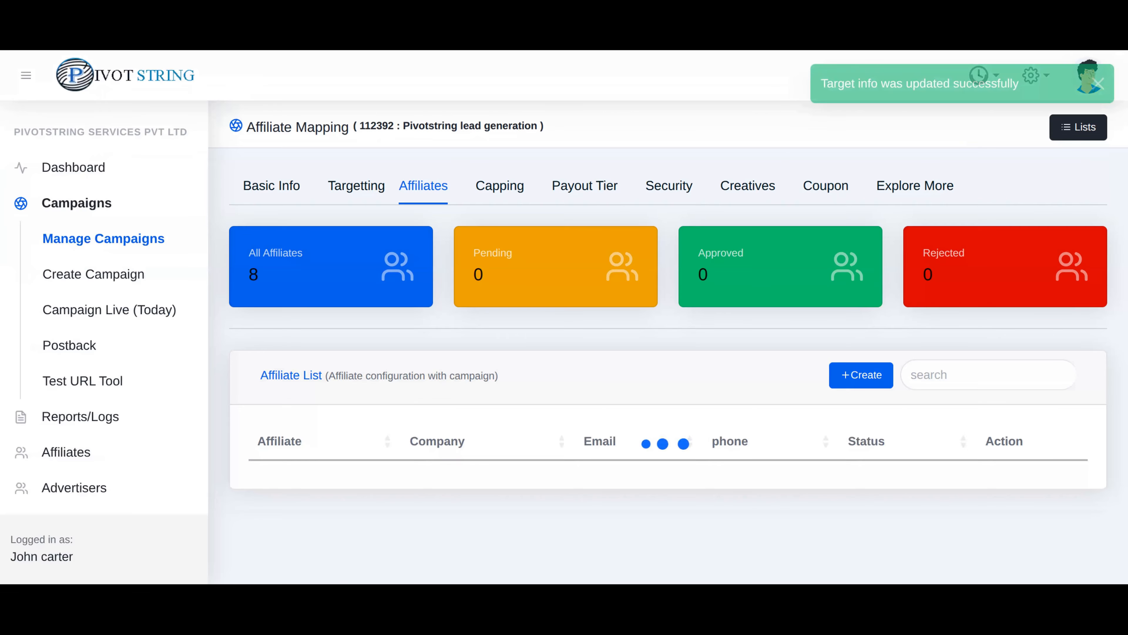
# Assign the campaign to the affiliates of the companies ADDC and XYZC in the affiliate list
pyautogui.scroll(-5, 603, 354)
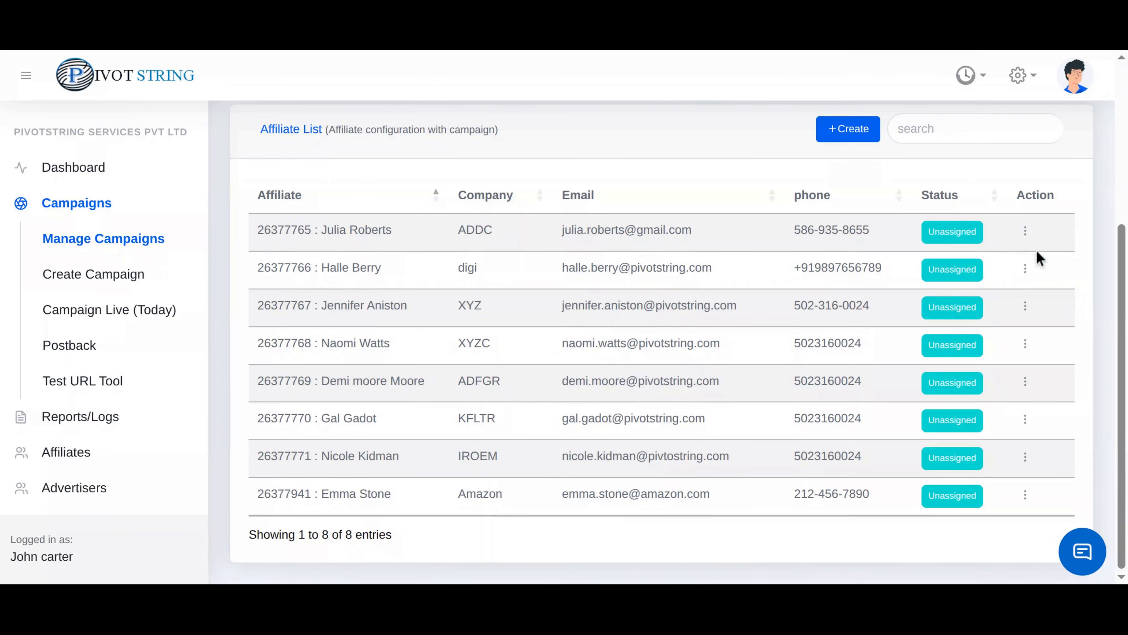
pyautogui.click(1025, 231)
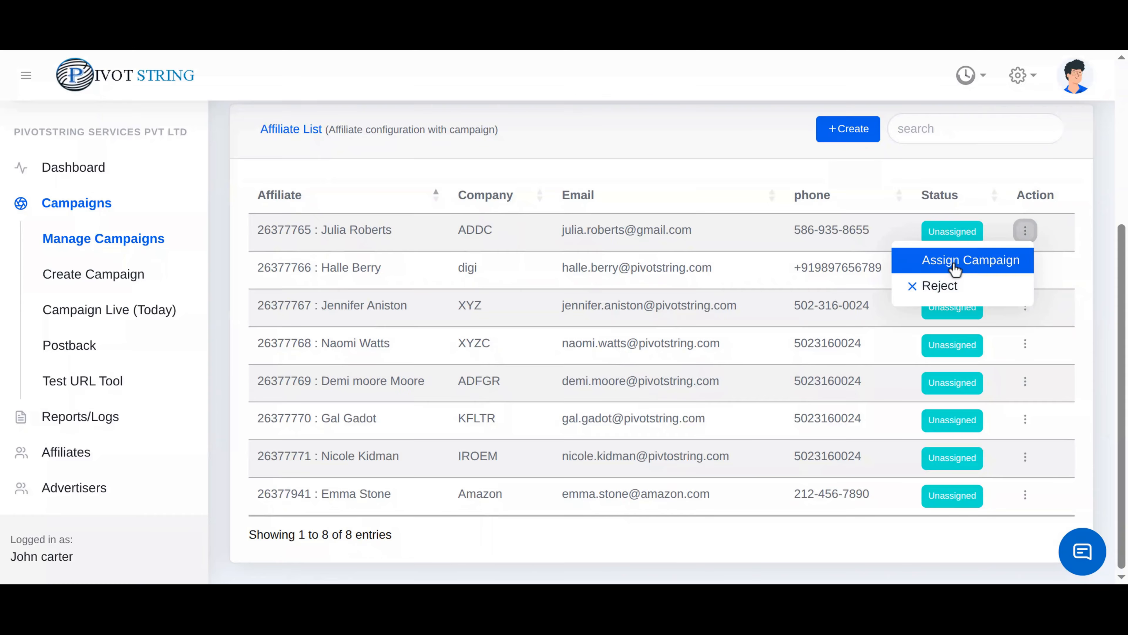
pyautogui.click(955, 260)
pyautogui.click(738, 214)
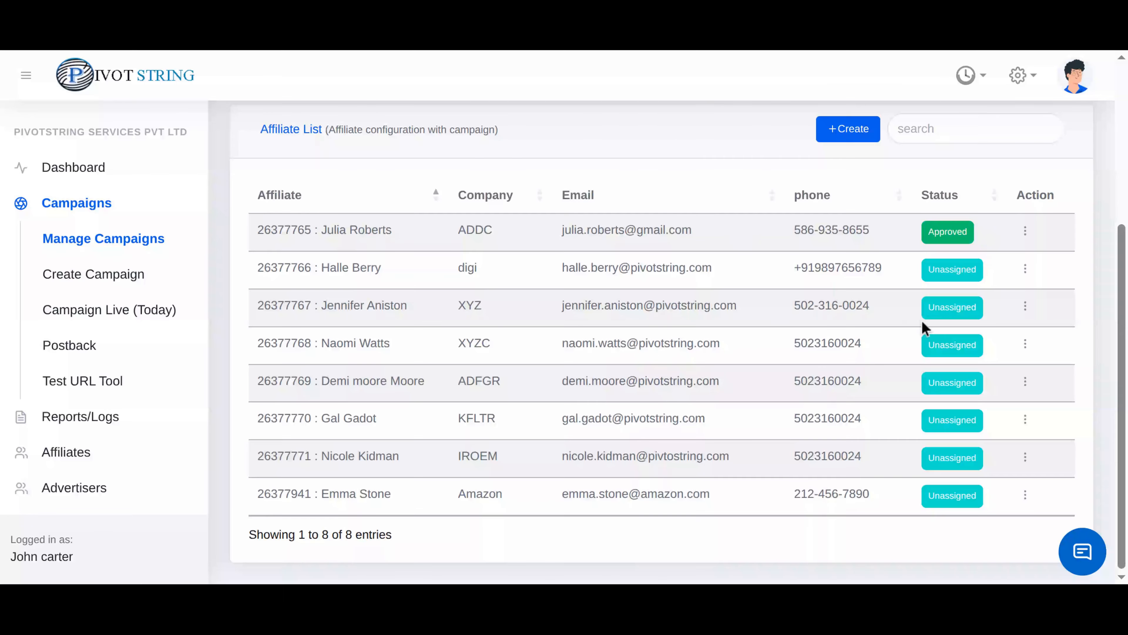
pyautogui.click(1025, 343)
pyautogui.click(955, 373)
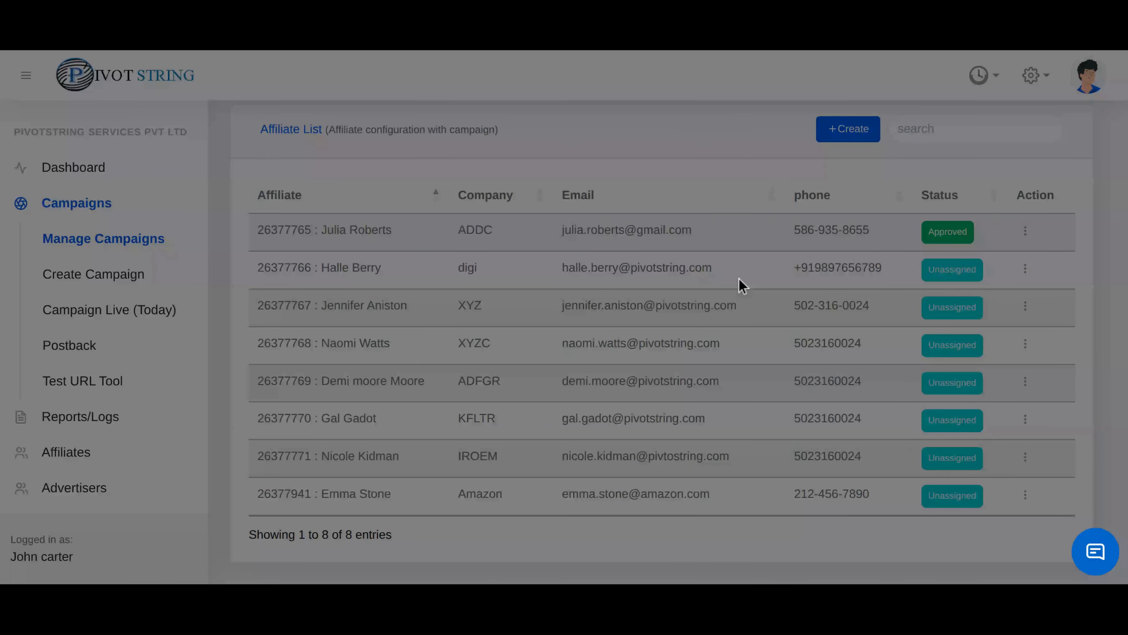
pyautogui.click(725, 213)
# Open the ADDC affiliate's tracking URL for sharing, switch on its sub_aff_id2 parameter, and close it
pyautogui.click(1025, 231)
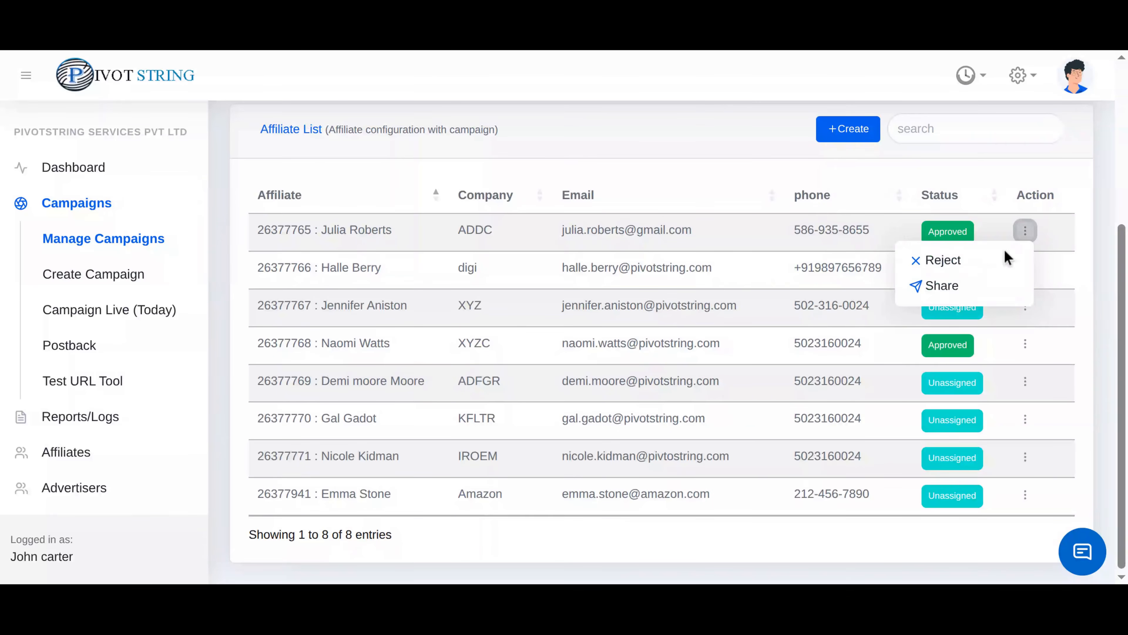
pyautogui.click(972, 296)
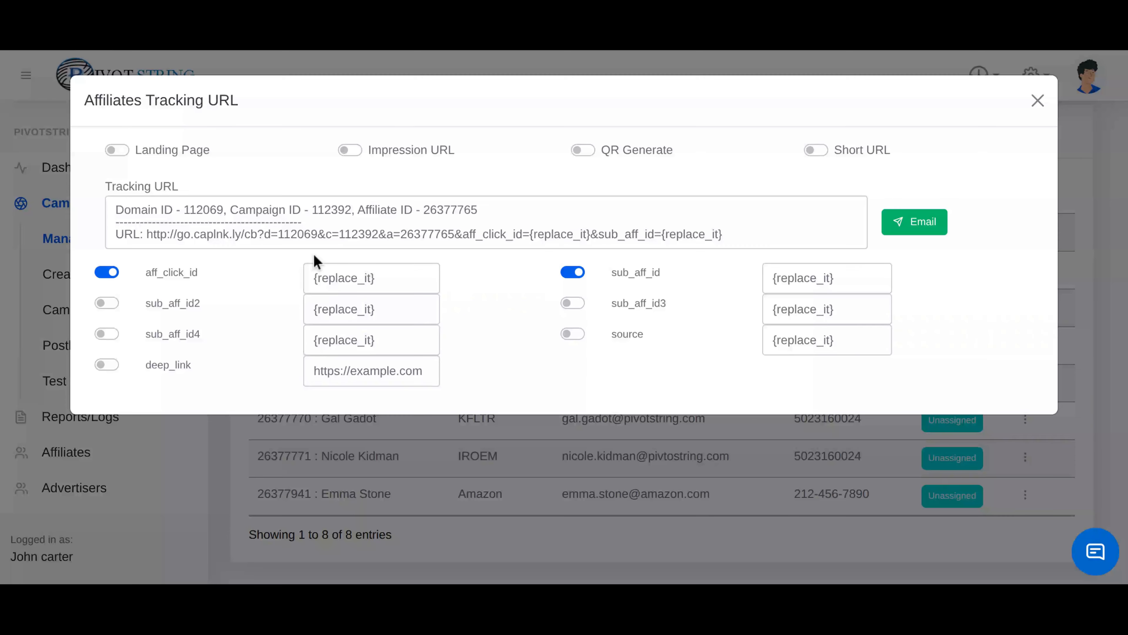
pyautogui.click(106, 302)
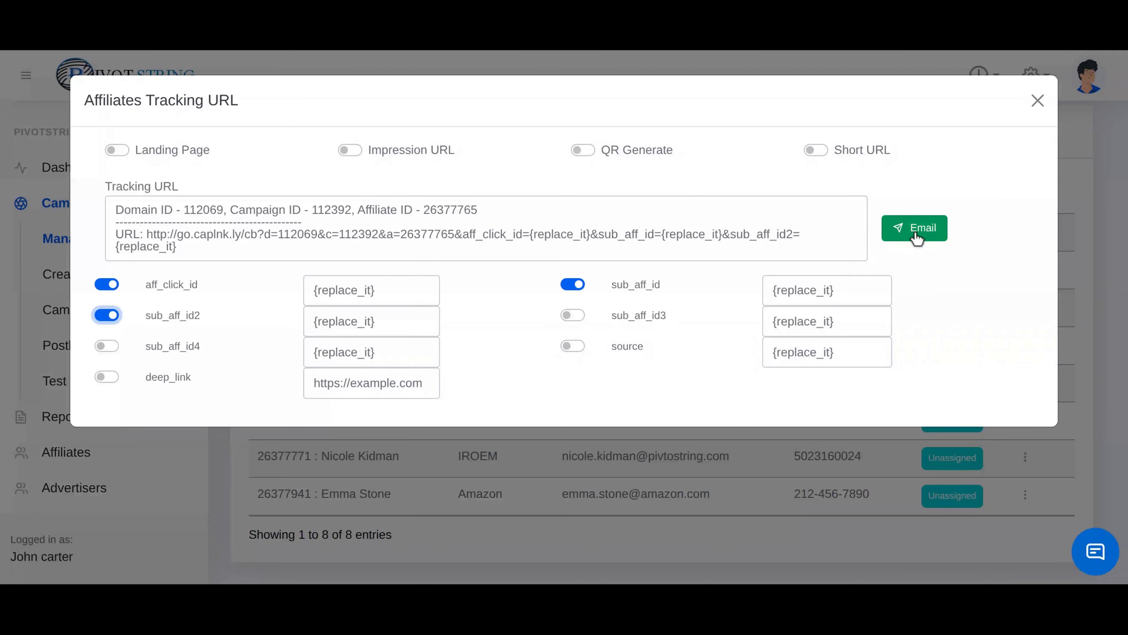
pyautogui.click(1037, 102)
pyautogui.click(1025, 345)
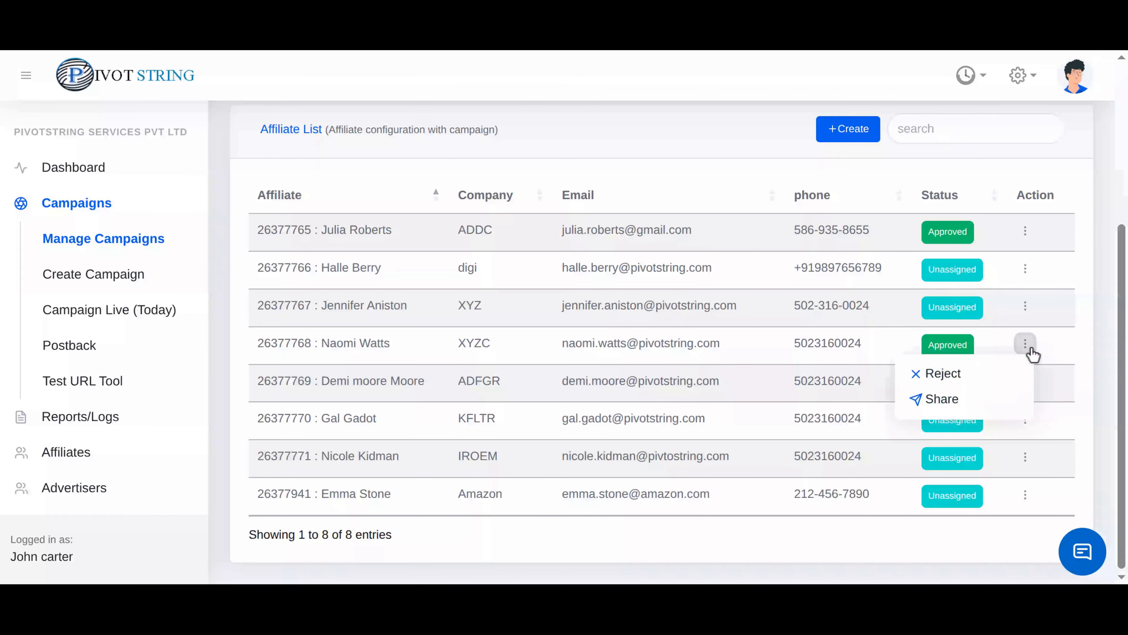
pyautogui.click(788, 328)
# Start a new capping rule for the campaign and name it "Affmonthly10"
pyautogui.scroll(5, 788, 329)
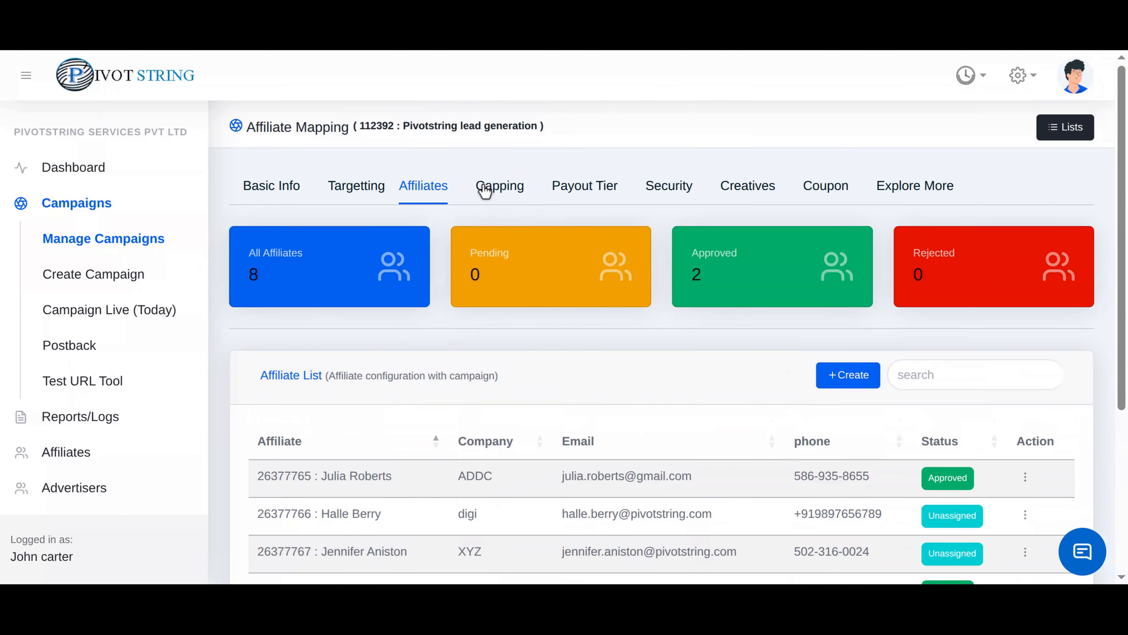
pyautogui.click(485, 189)
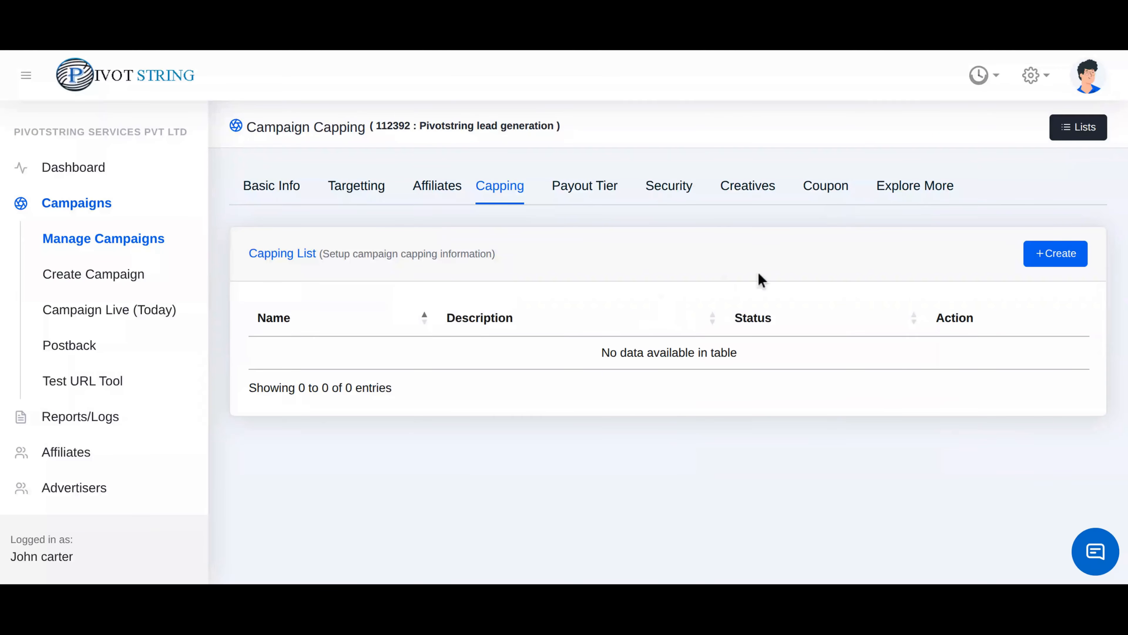
pyautogui.click(1036, 262)
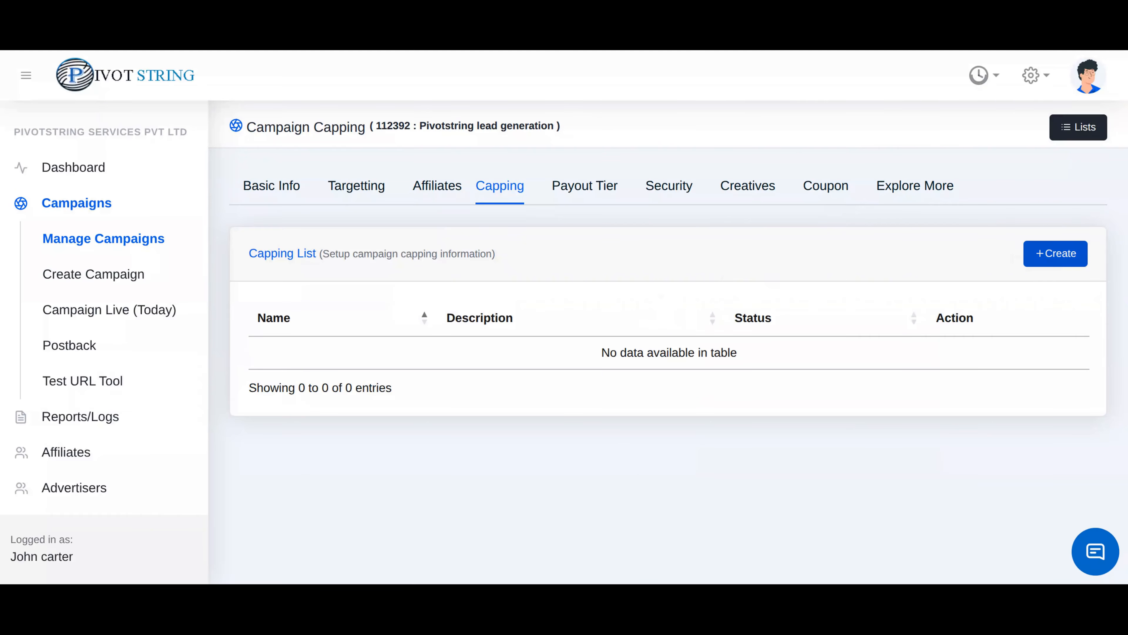
pyautogui.click(451, 280)
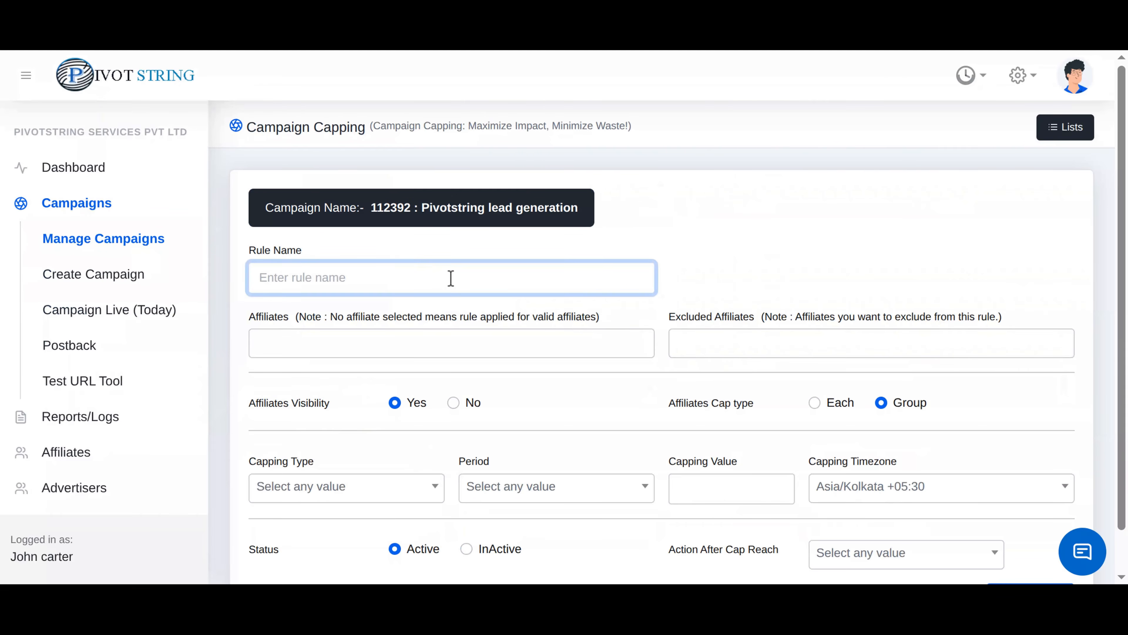
pyautogui.write('Affmonthly10')
pyautogui.scroll(-1, 358, 355)
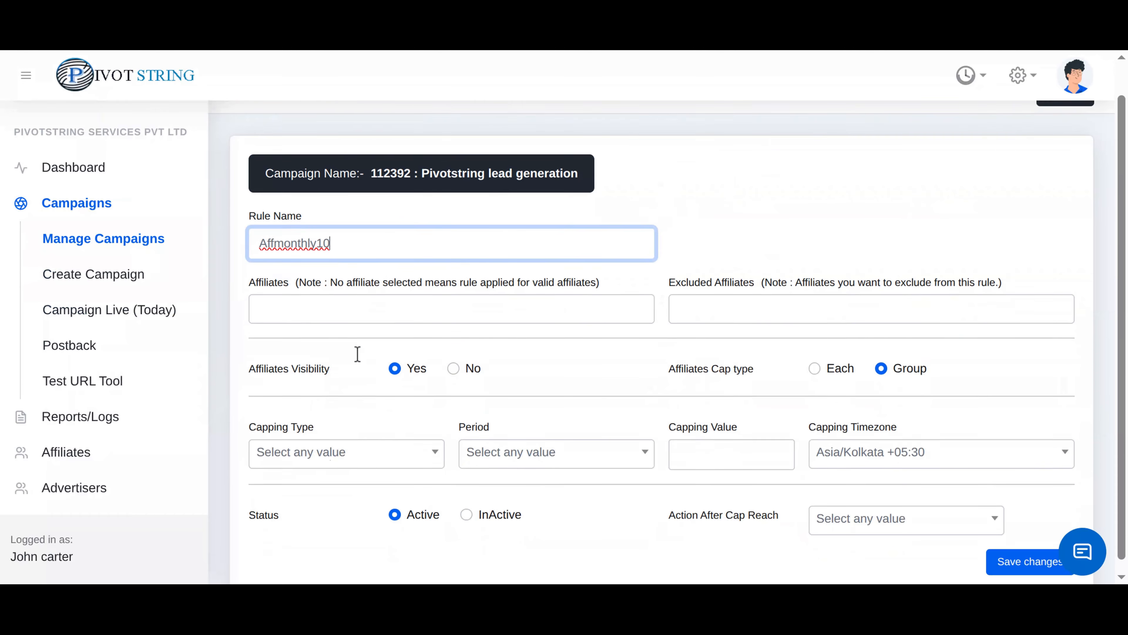
# Apply the capping rule to the ADDC affiliate and exclude the XYZC affiliate from it
pyautogui.click(350, 299)
pyautogui.click(331, 353)
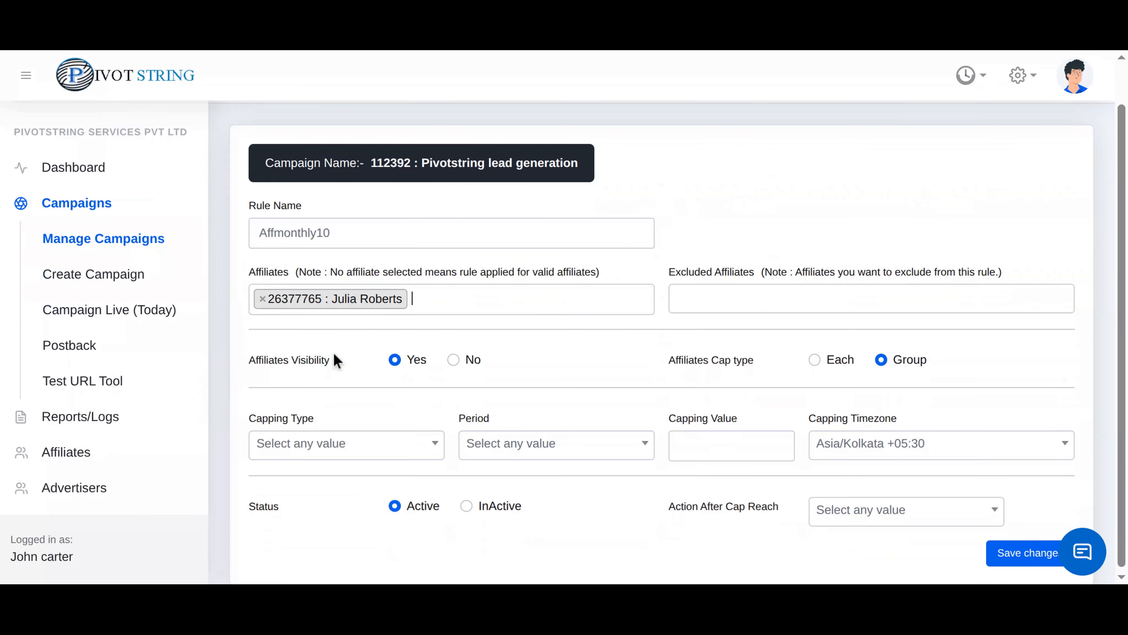
pyautogui.click(723, 302)
pyautogui.click(725, 383)
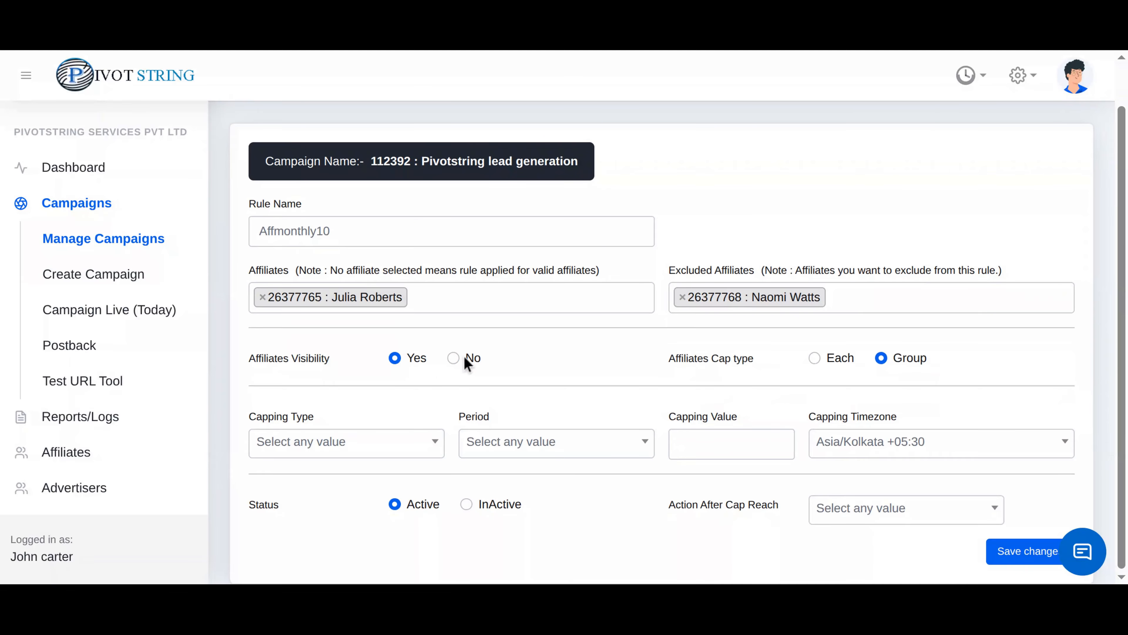
# Try out the affiliates visibility and cap type choices, ending on Yes and Group
pyautogui.click(455, 358)
pyautogui.click(841, 360)
pyautogui.click(906, 363)
# Set the capping type to Pending Conversions with a Monthly period and a capping value of 10
pyautogui.click(379, 450)
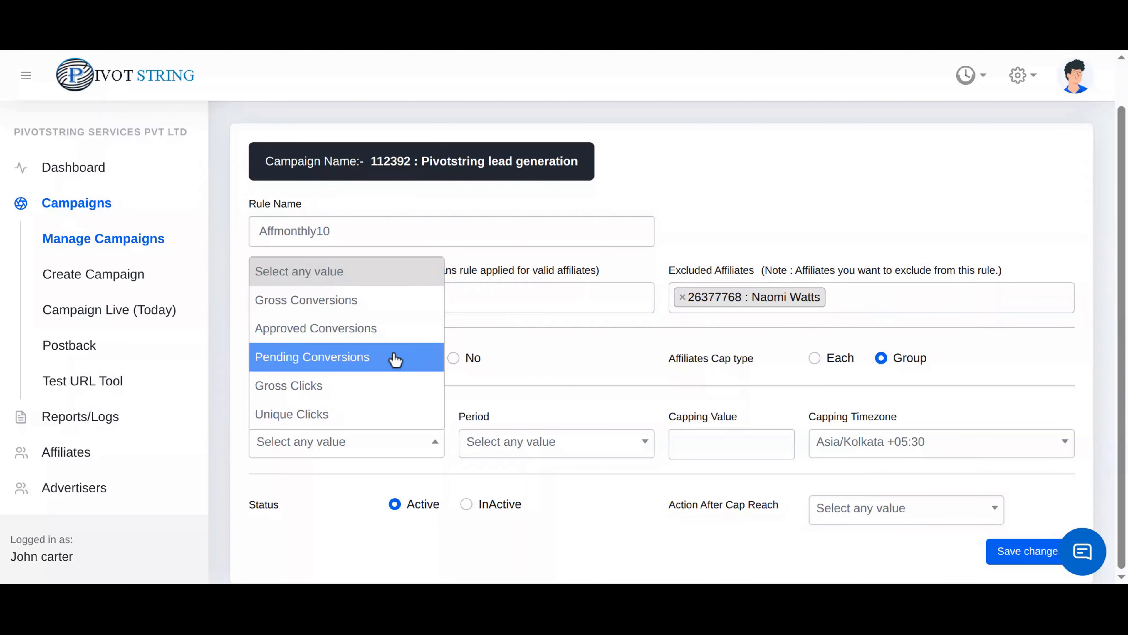
pyautogui.click(398, 373)
pyautogui.click(537, 445)
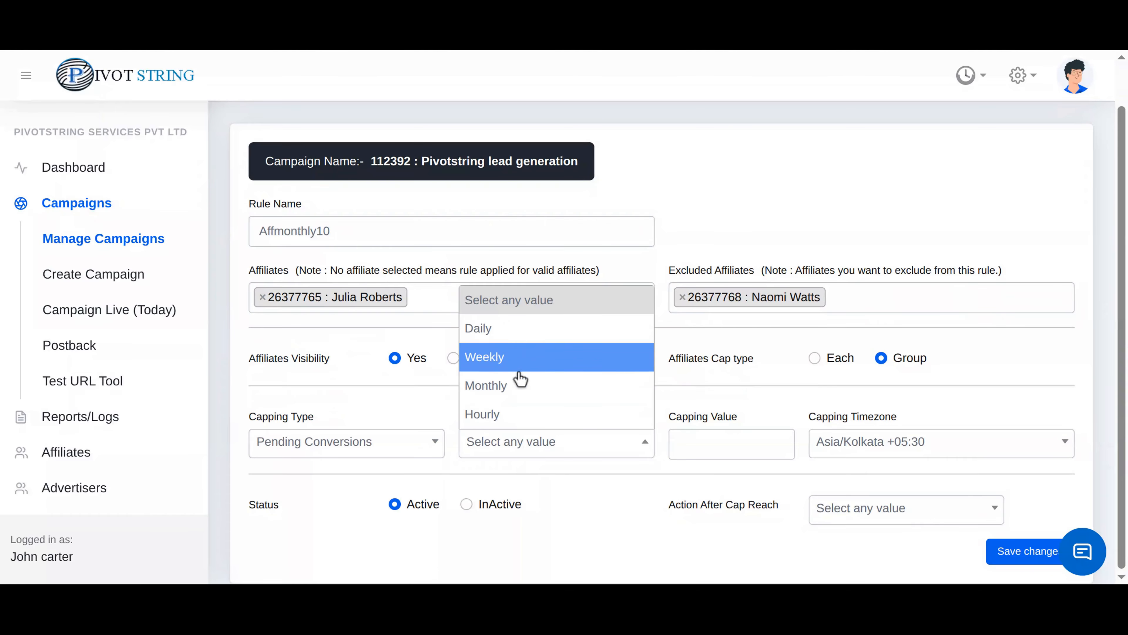
pyautogui.click(519, 384)
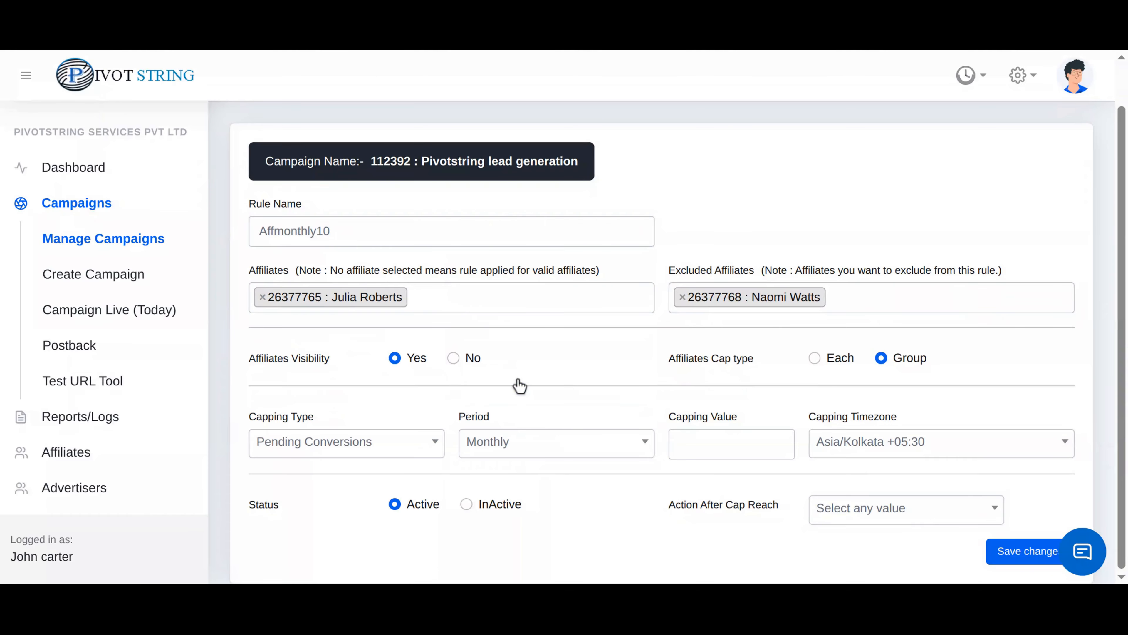
pyautogui.click(738, 442)
pyautogui.write('15')
pyautogui.press('Tab')
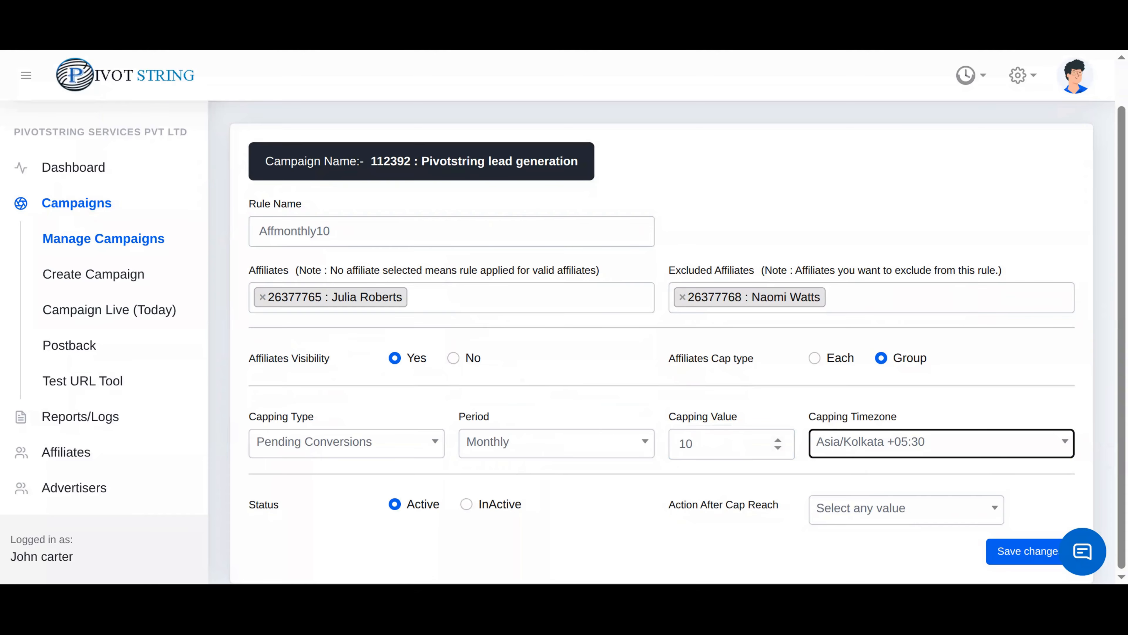
# Keep the capping rule Active, set the action after cap reach to Approve Conversions, and save the rule
pyautogui.click(467, 504)
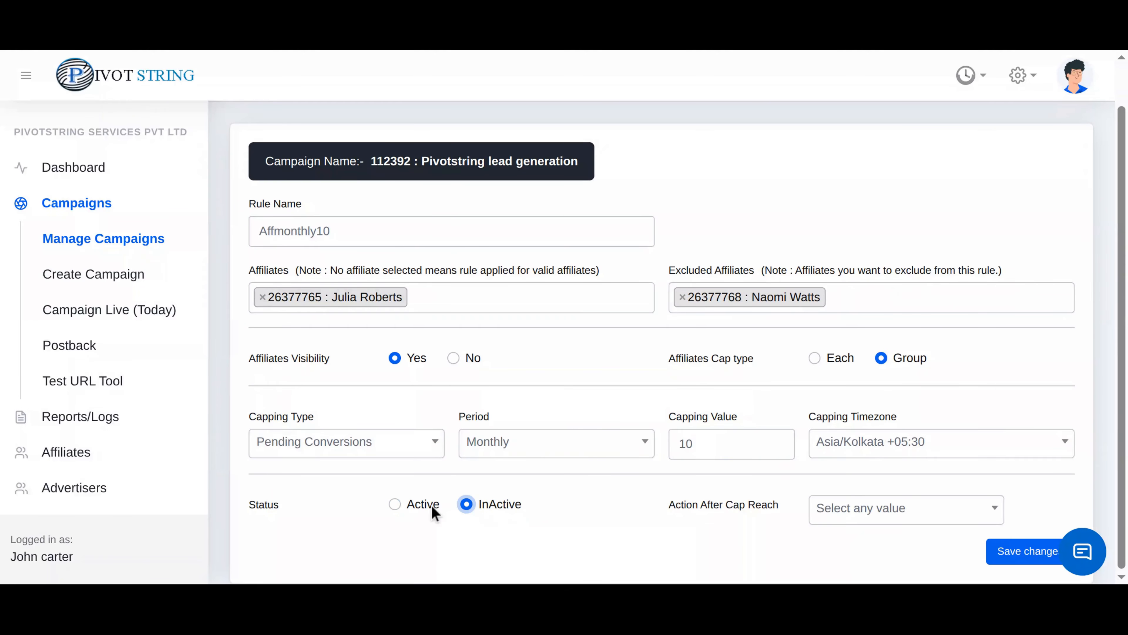
pyautogui.click(394, 506)
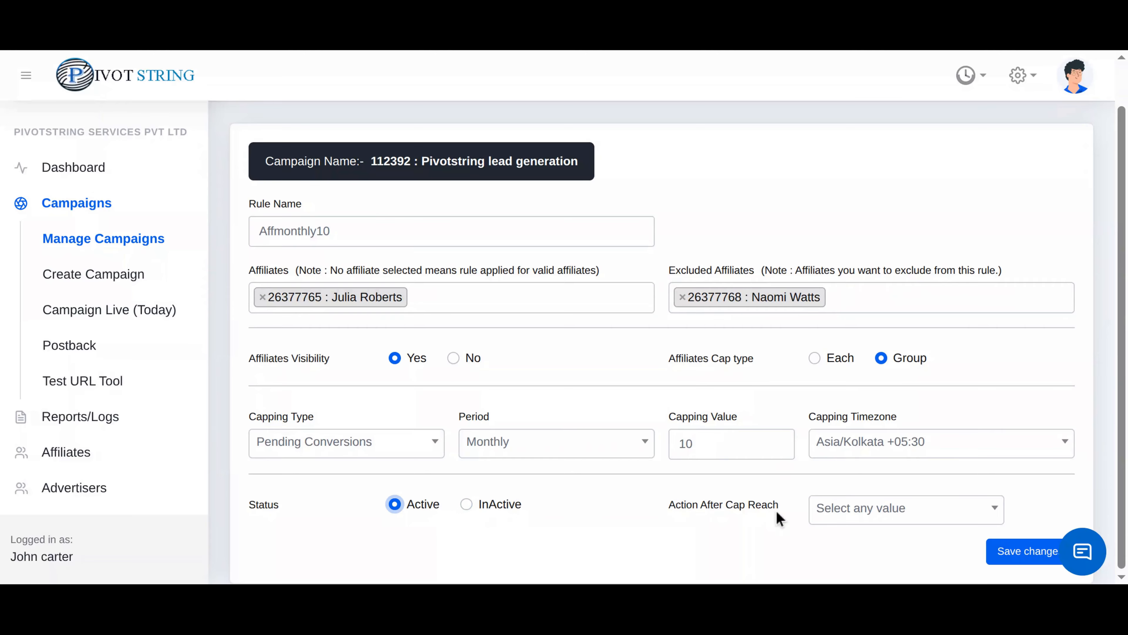
pyautogui.click(886, 508)
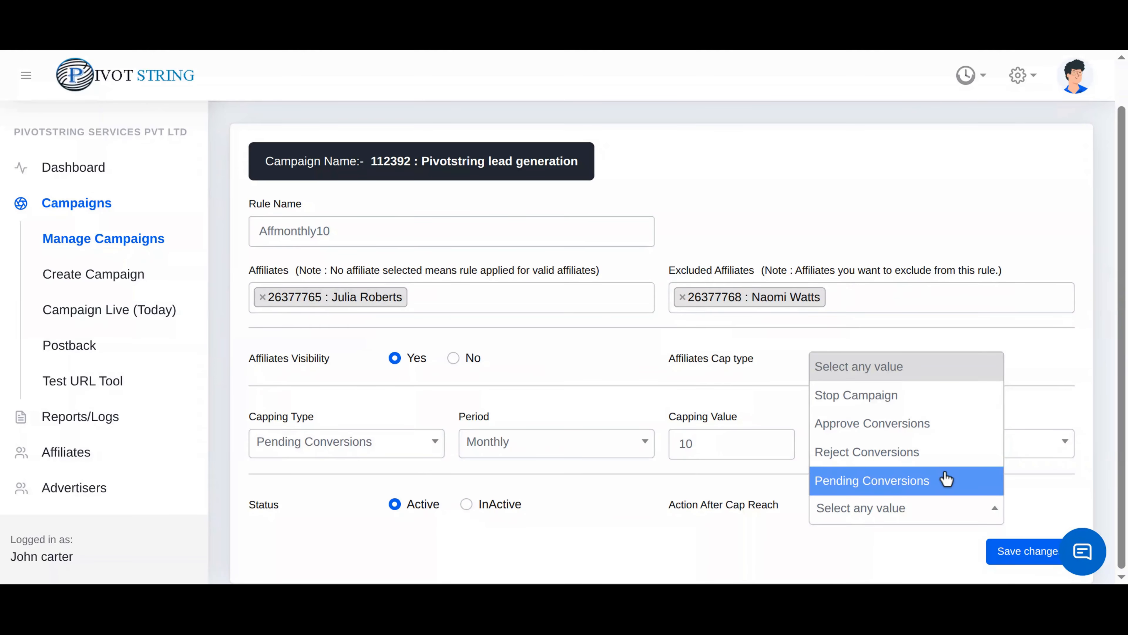
pyautogui.click(926, 425)
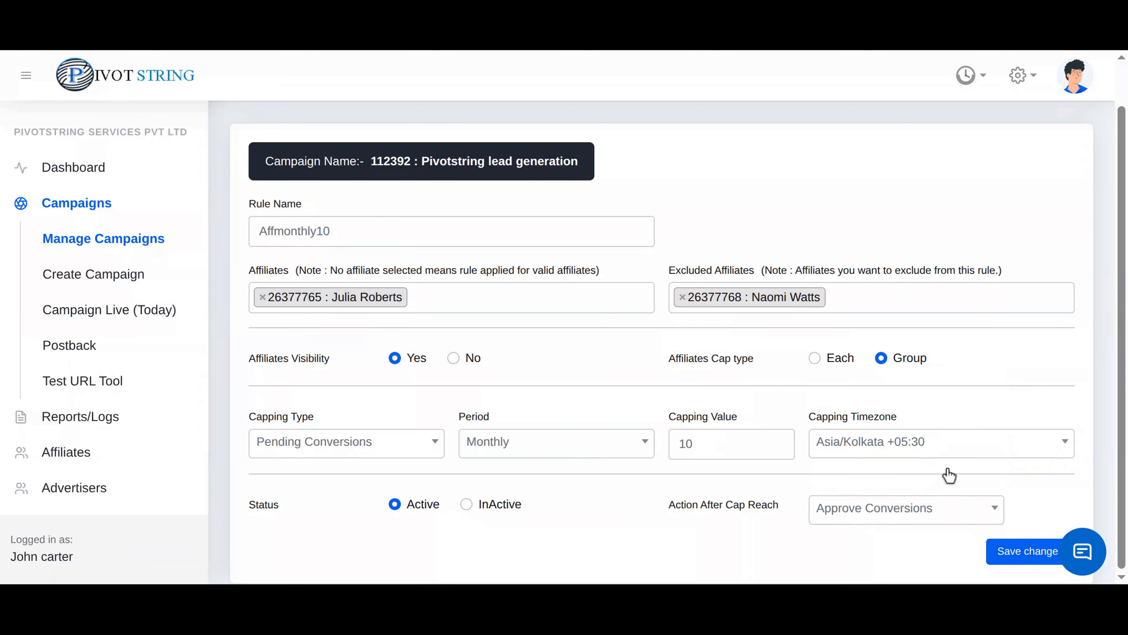
pyautogui.click(1014, 552)
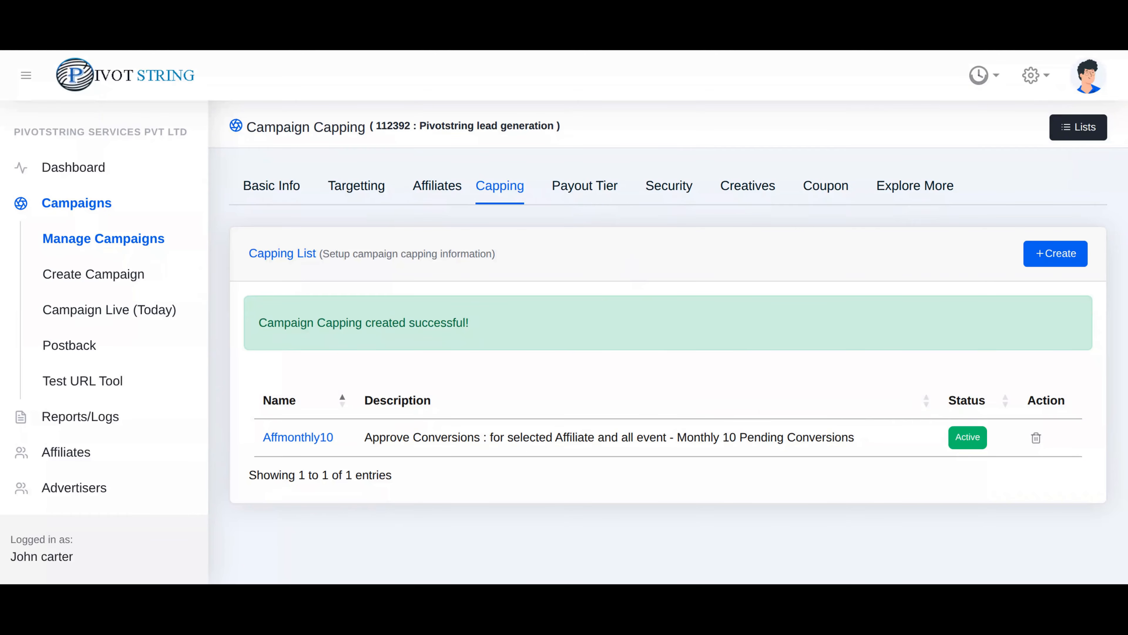
# Create a payout tier rule named "extrabe" that includes the XYZC affiliate
pyautogui.click(585, 186)
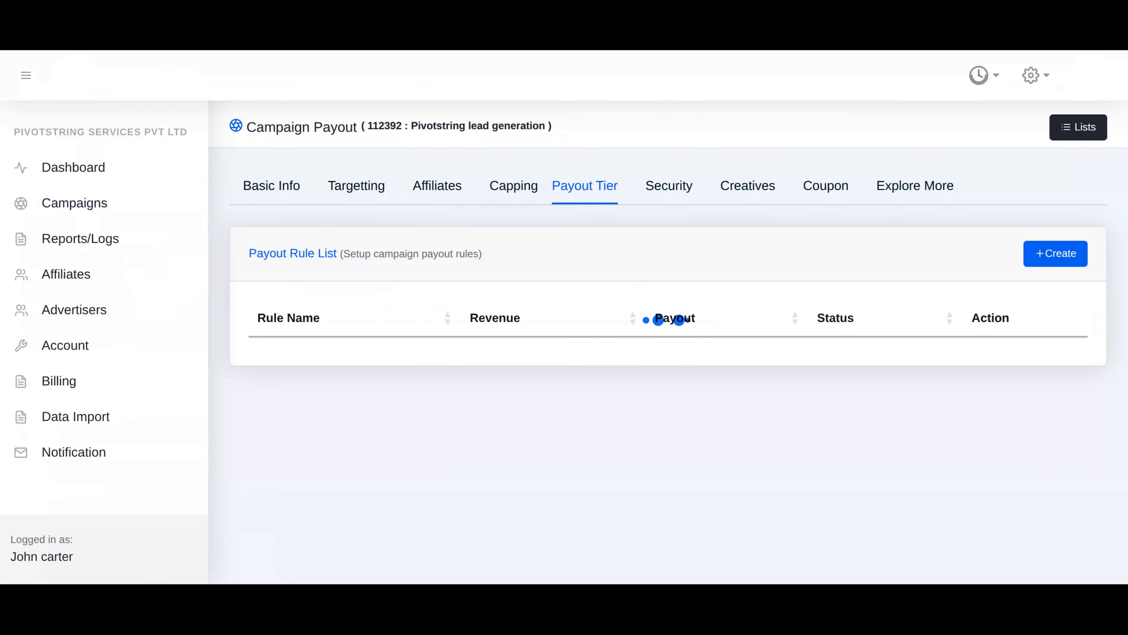
pyautogui.click(1056, 253)
pyautogui.write('extrabe')
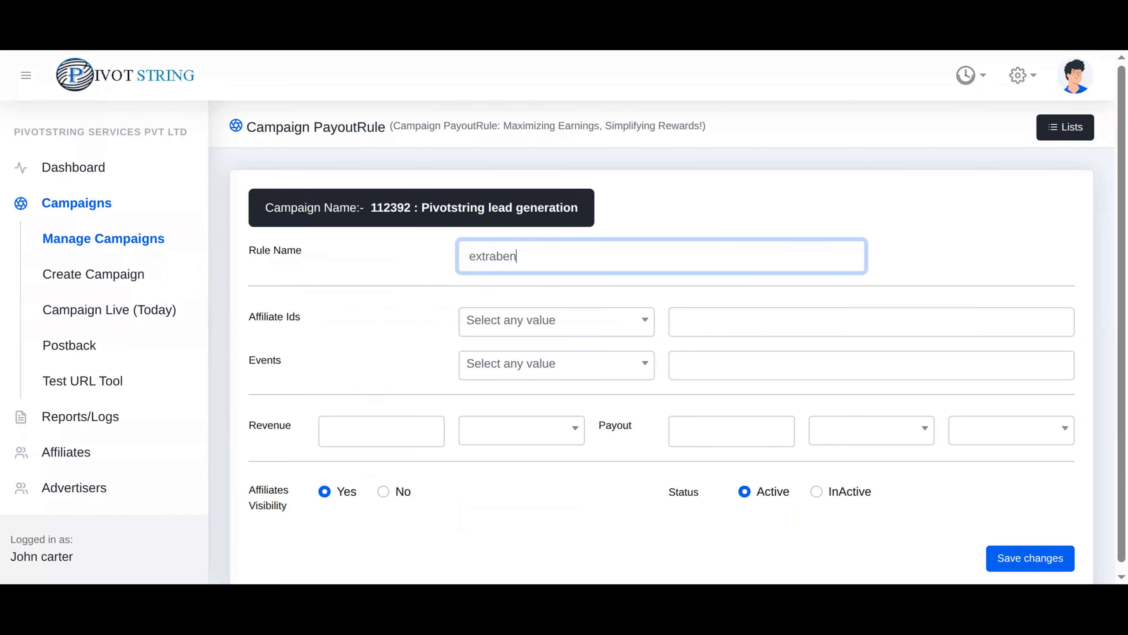
pyautogui.click(708, 333)
pyautogui.click(625, 328)
pyautogui.click(565, 383)
pyautogui.click(716, 332)
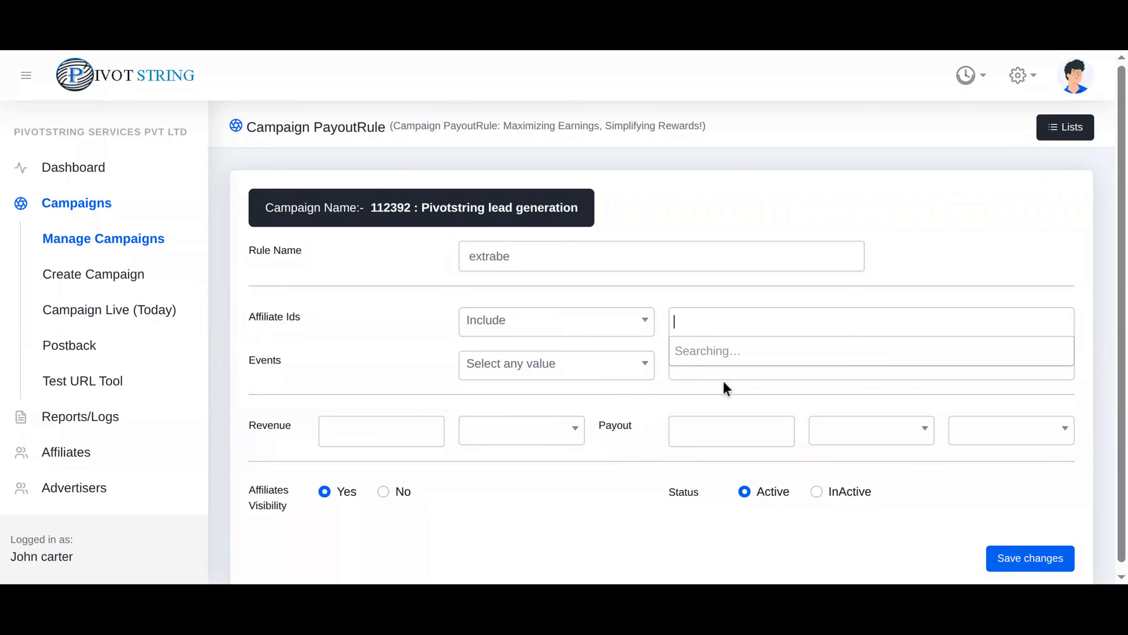
pyautogui.click(723, 383)
# Set the payout rule's events to Include with Lead generation as the event
pyautogui.click(587, 371)
pyautogui.click(564, 423)
pyautogui.click(692, 368)
pyautogui.click(716, 425)
# Set the payout rule's revenue to 280 on a Leads (CPL) basis
pyautogui.click(416, 426)
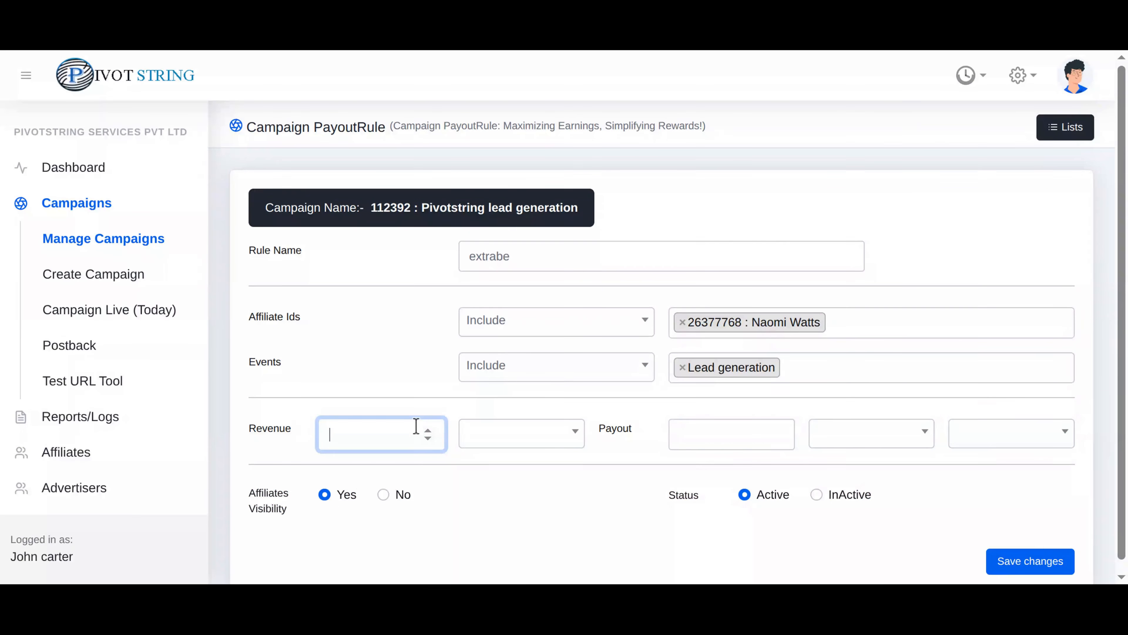
pyautogui.write('280')
pyautogui.press('Tab')
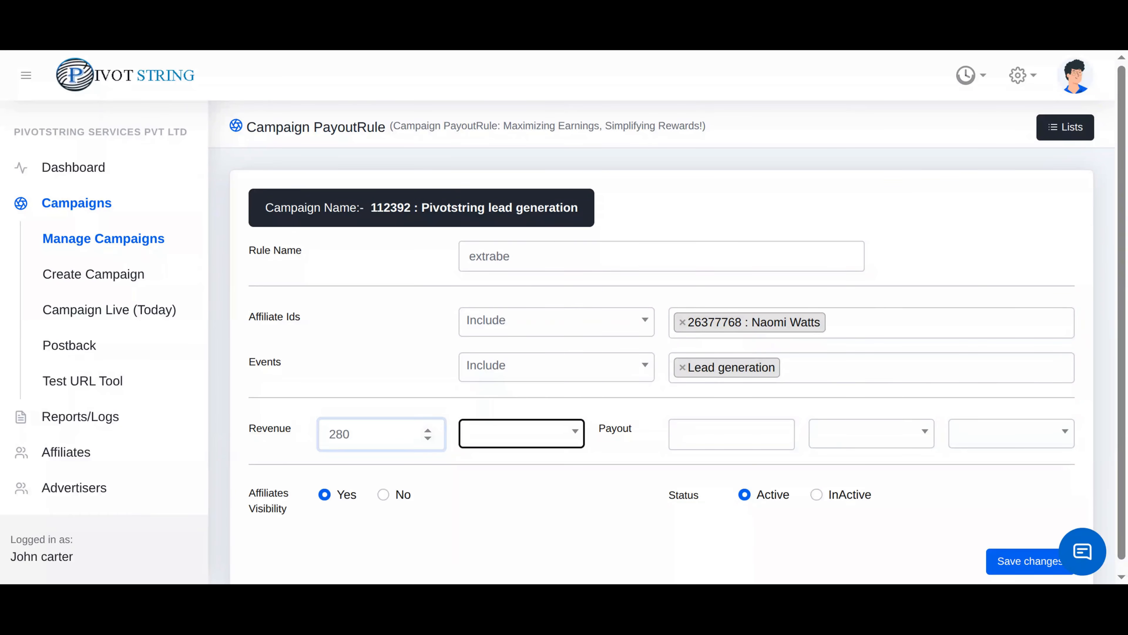
pyautogui.click(474, 432)
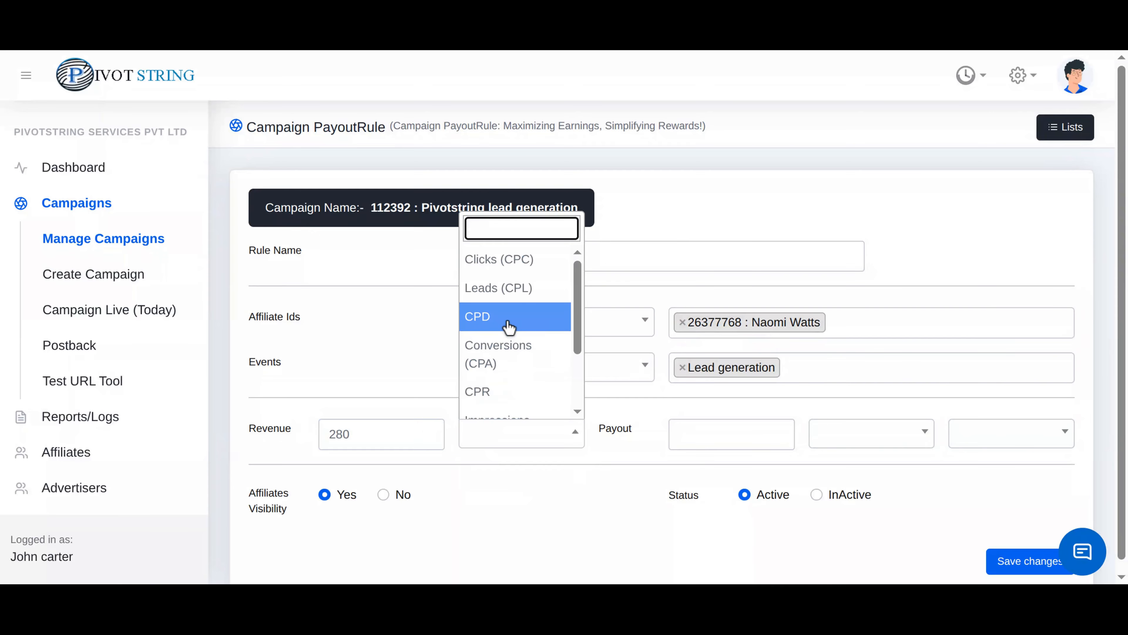
pyautogui.click(518, 288)
# Set the rule's payout to 230 on a Conversions (CPA) basis in United States Dollar (USD)
pyautogui.click(710, 437)
pyautogui.write('230')
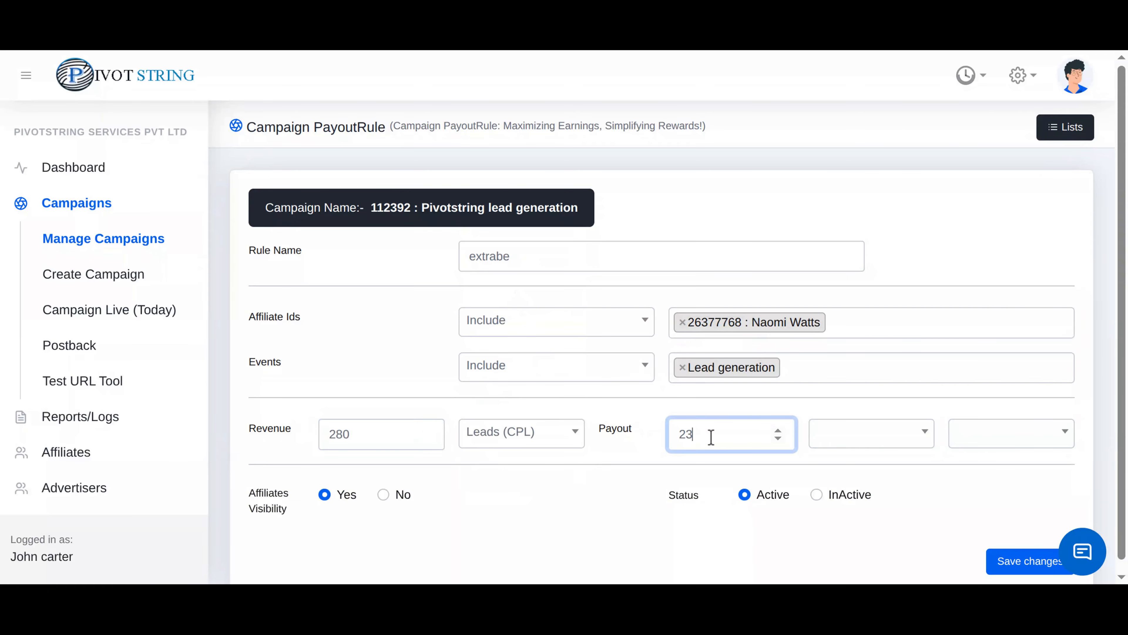
pyautogui.click(870, 446)
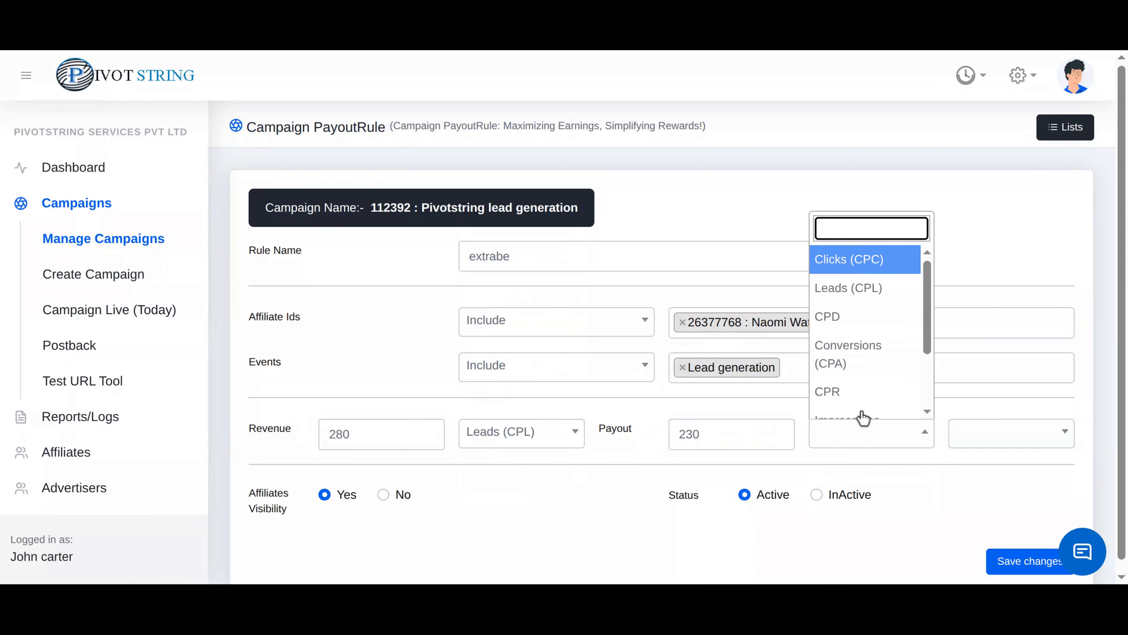
pyautogui.click(869, 356)
pyautogui.click(986, 446)
pyautogui.write('usd')
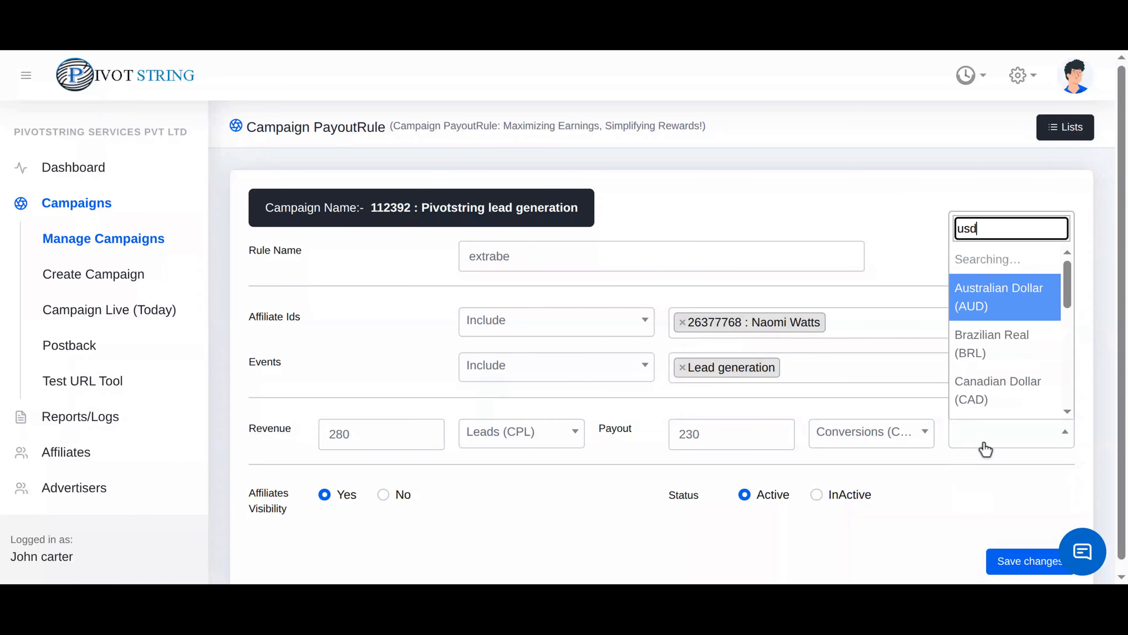
pyautogui.press('Return')
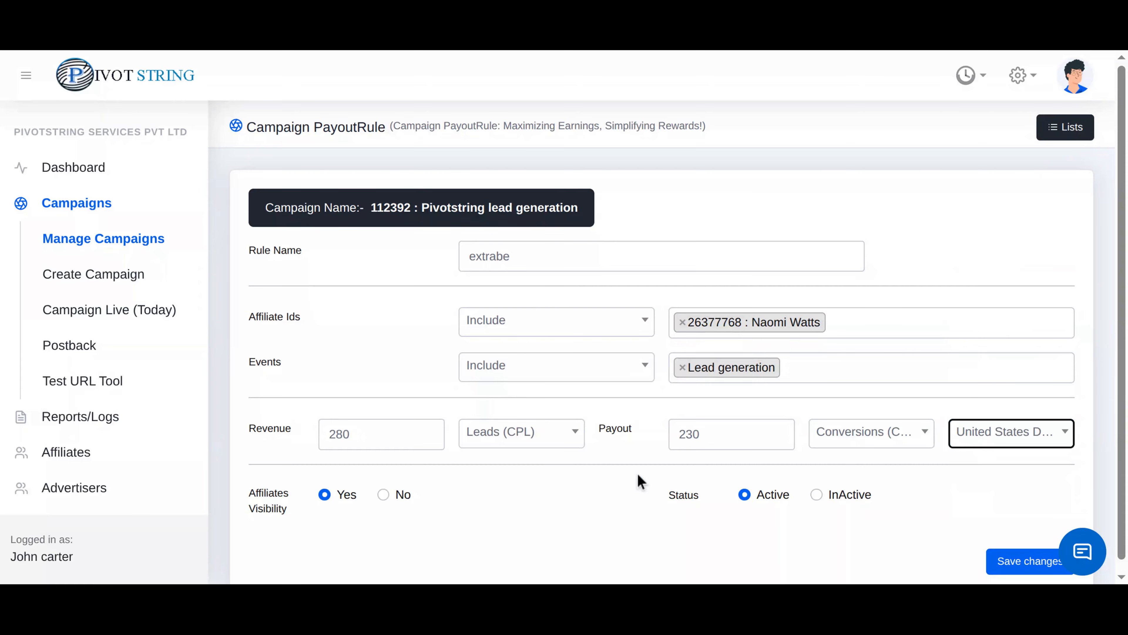
# Keep affiliates visibility at Yes and the status Active, and save the payout rule
pyautogui.click(331, 493)
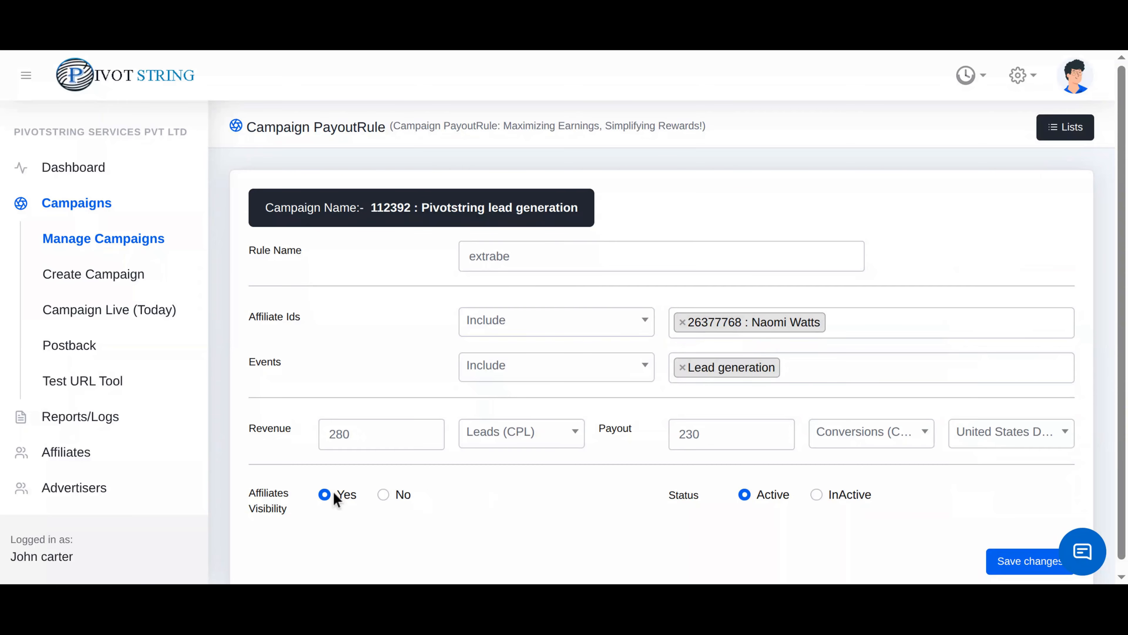
pyautogui.click(384, 494)
pyautogui.click(352, 495)
pyautogui.click(755, 495)
pyautogui.click(1007, 560)
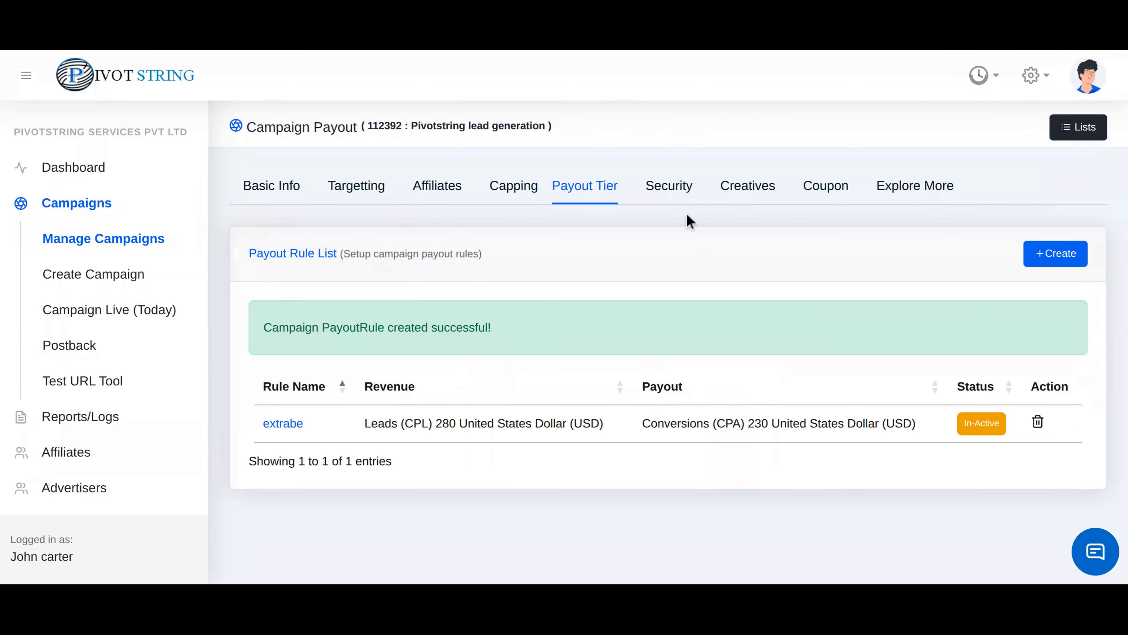
# Open the campaign's security settings and keep Conversion Approval on Auto in the advance configuration
pyautogui.click(678, 192)
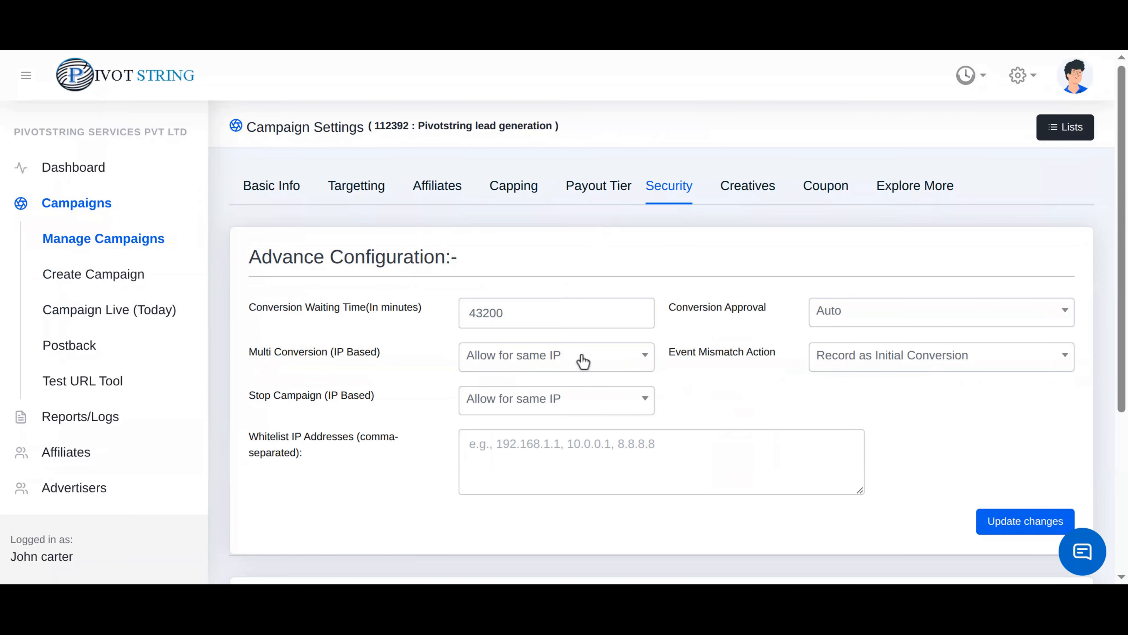
pyautogui.scroll(-2, 579, 358)
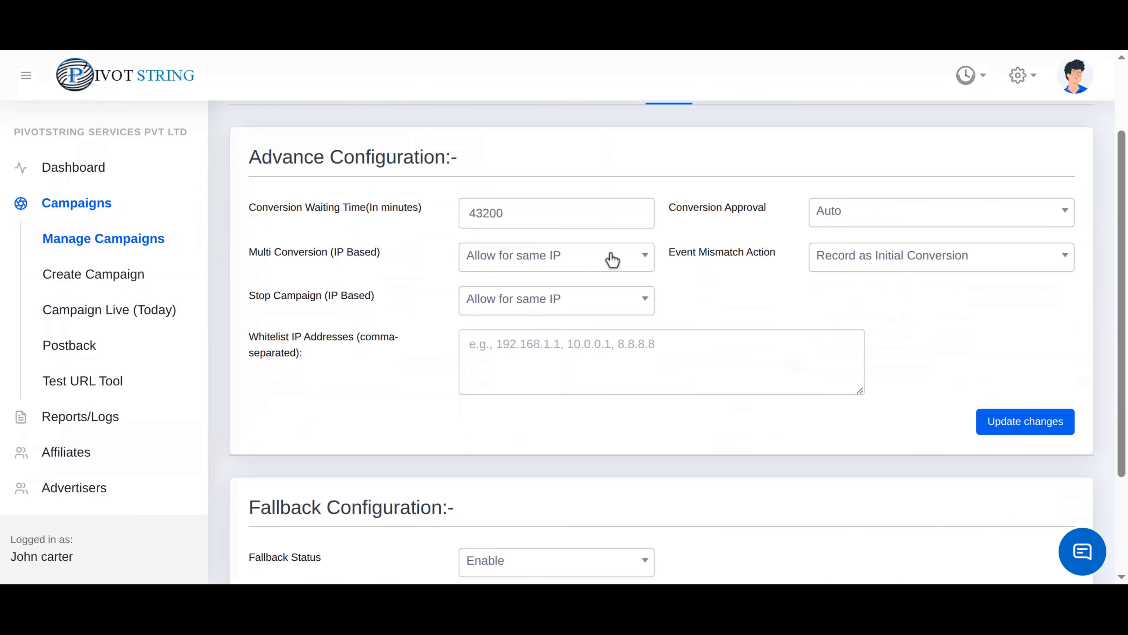
pyautogui.click(514, 224)
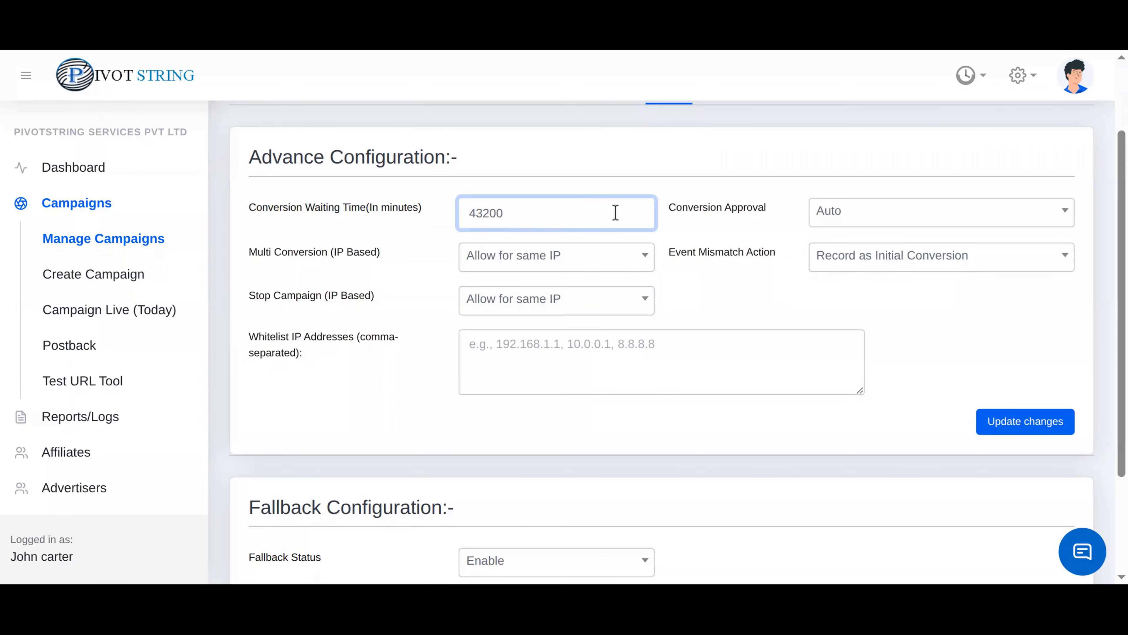
pyautogui.click(834, 218)
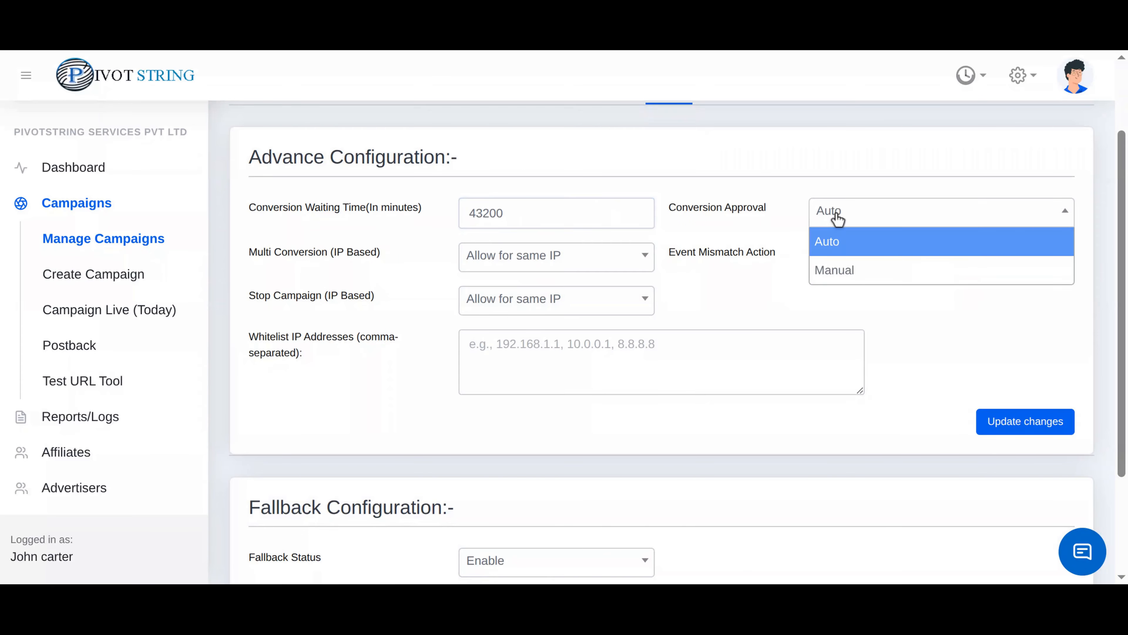
pyautogui.click(871, 250)
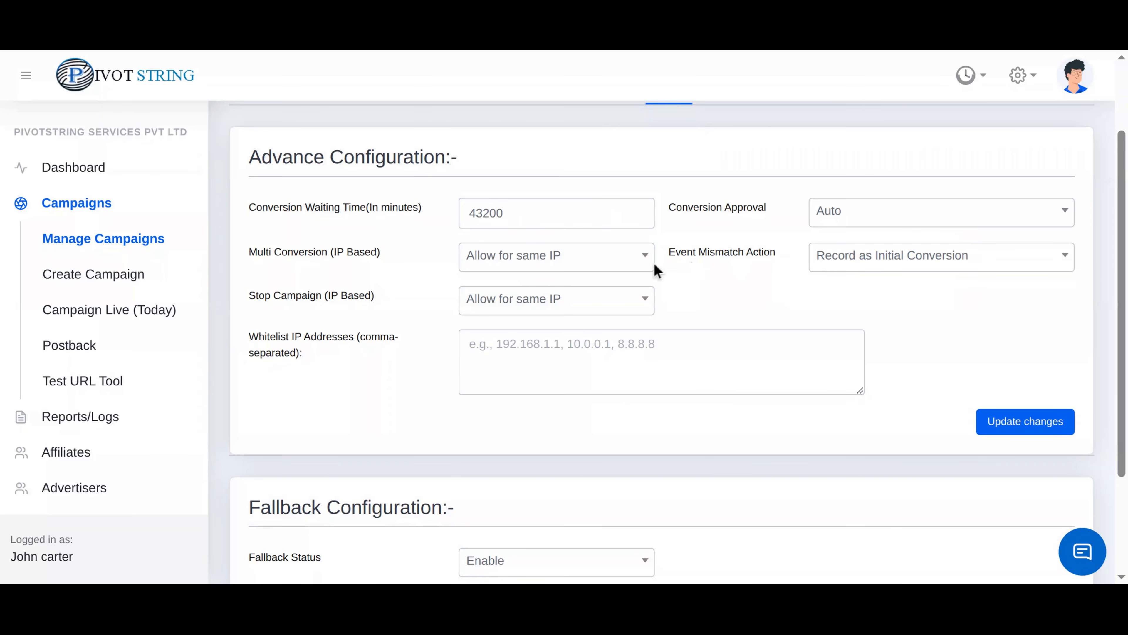
# Keep Multi Conversion and Stop Campaign on Allow for same IP, with Event Mismatch Action as Record as Initial Conversion
pyautogui.click(607, 267)
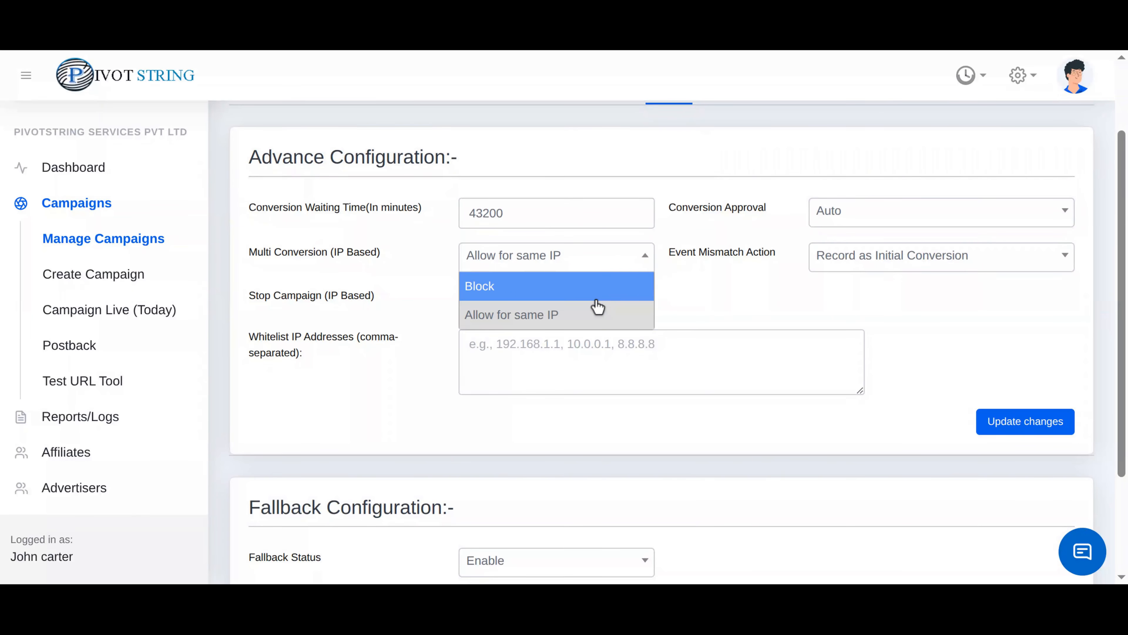
pyautogui.click(595, 317)
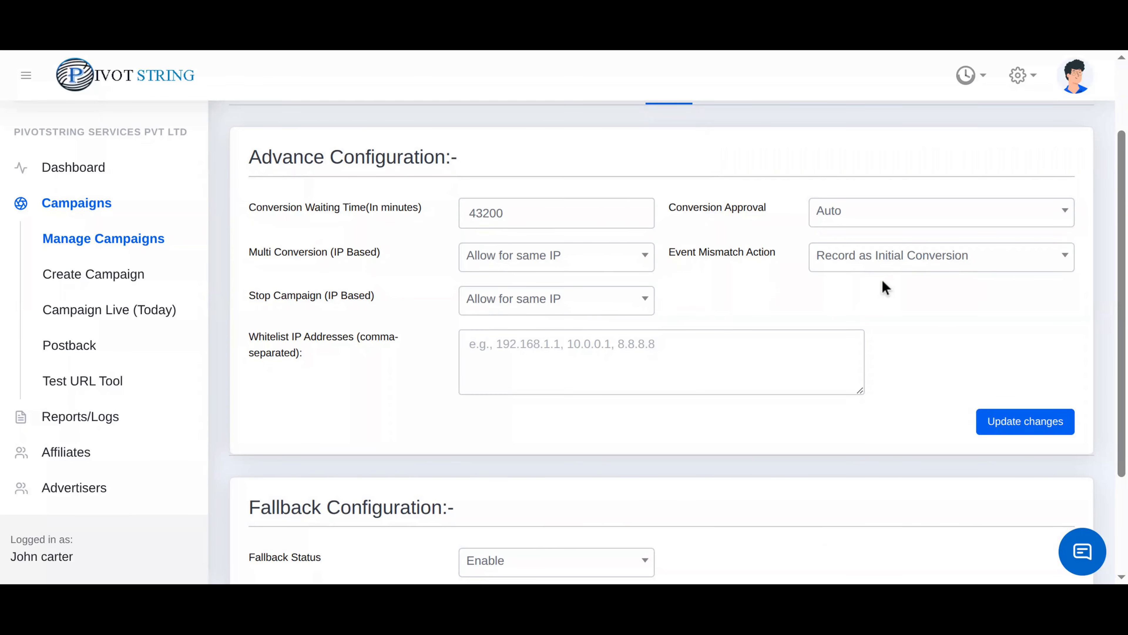
pyautogui.click(871, 266)
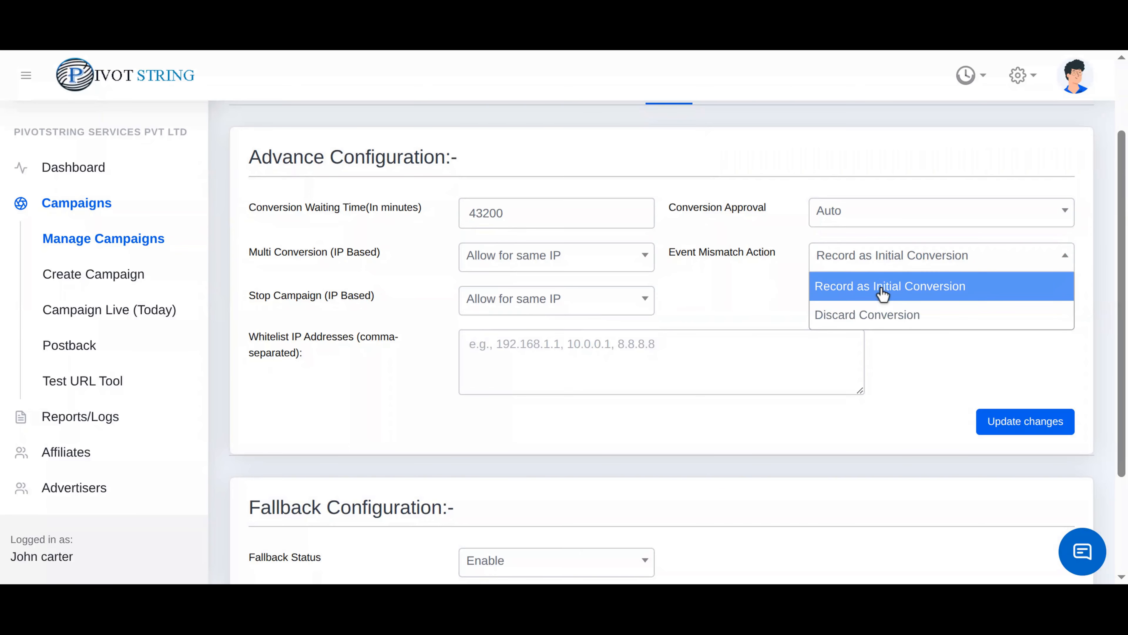
pyautogui.click(881, 295)
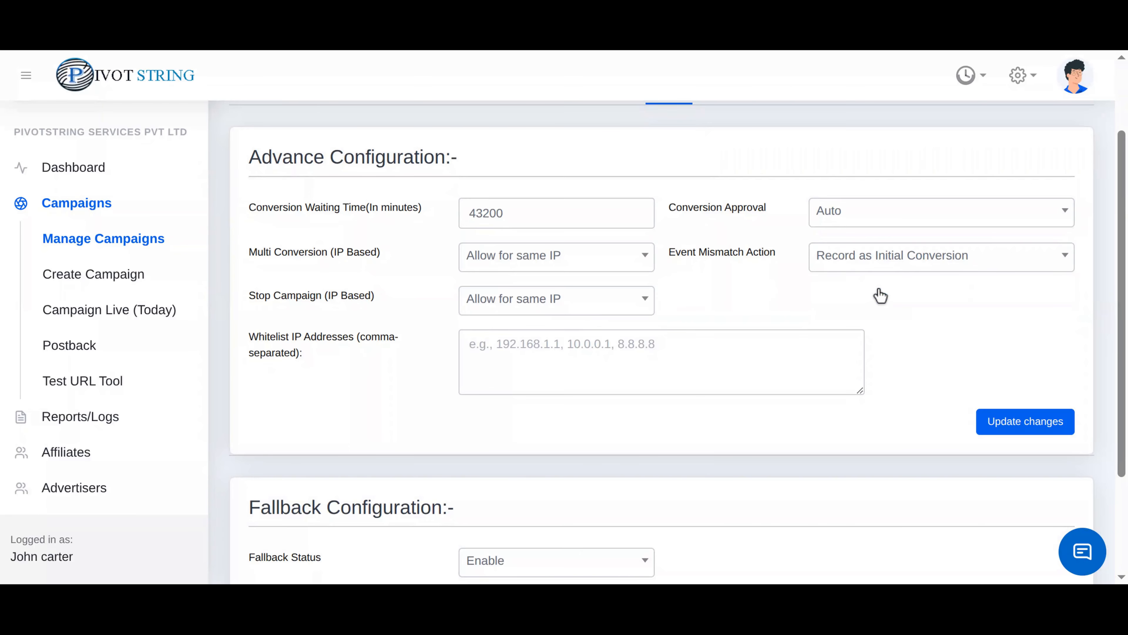
pyautogui.click(626, 305)
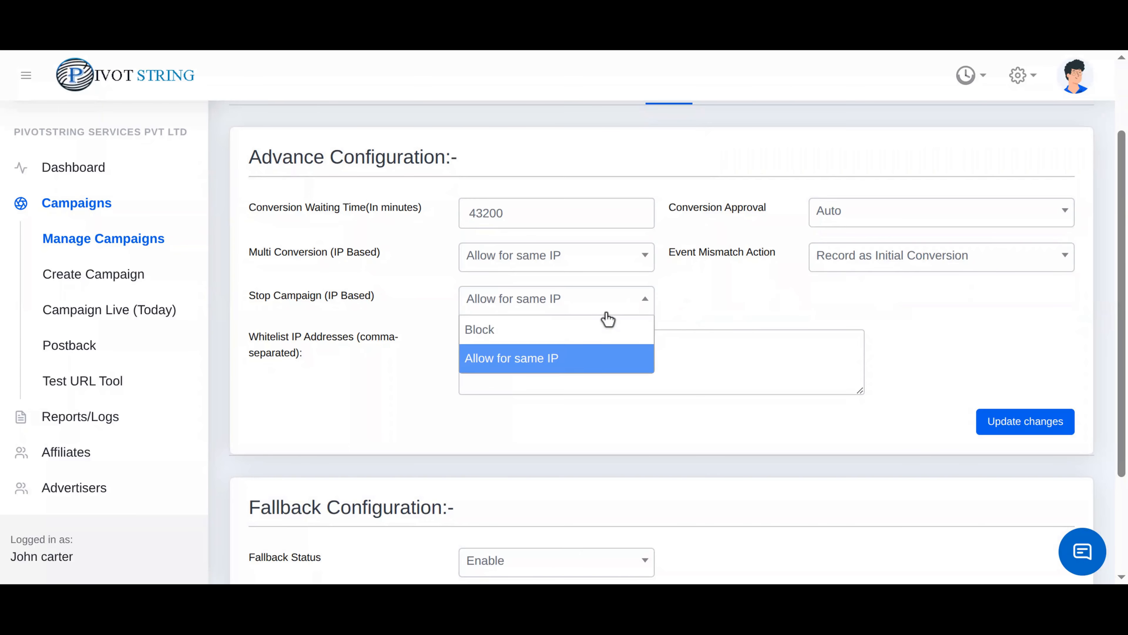
pyautogui.click(591, 351)
# Whitelist the IP addresses 192.168.1.100, 203.0.113.10 and 172.16.254.1, and update the advance configuration
pyautogui.click(589, 347)
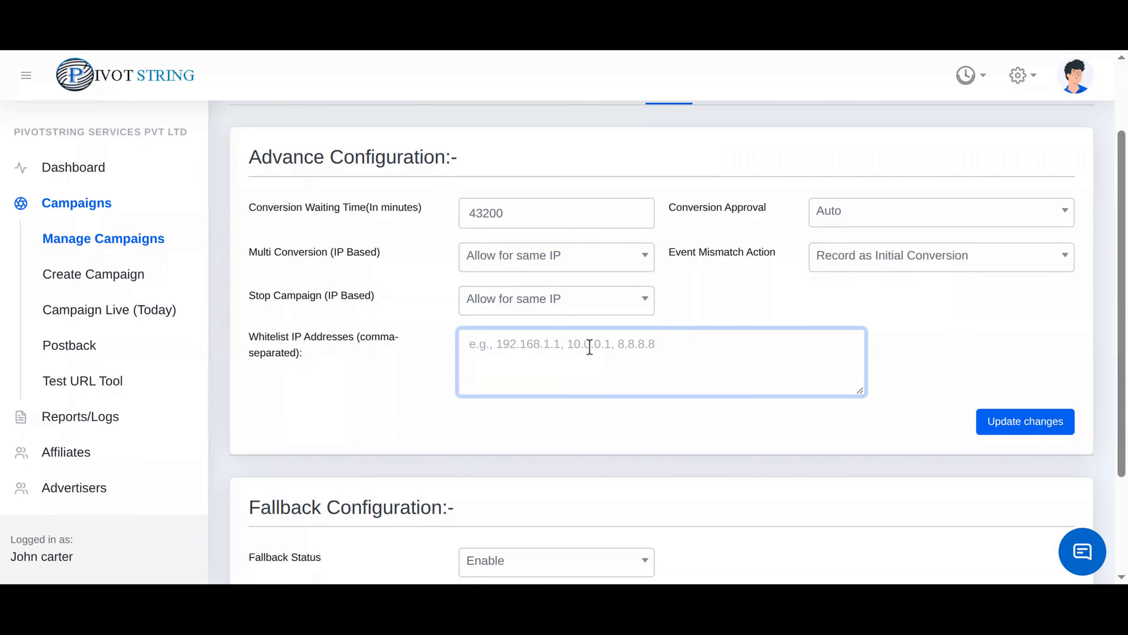
pyautogui.write('192.168.1.100,203.0.113.10 , 172.16.254.1')
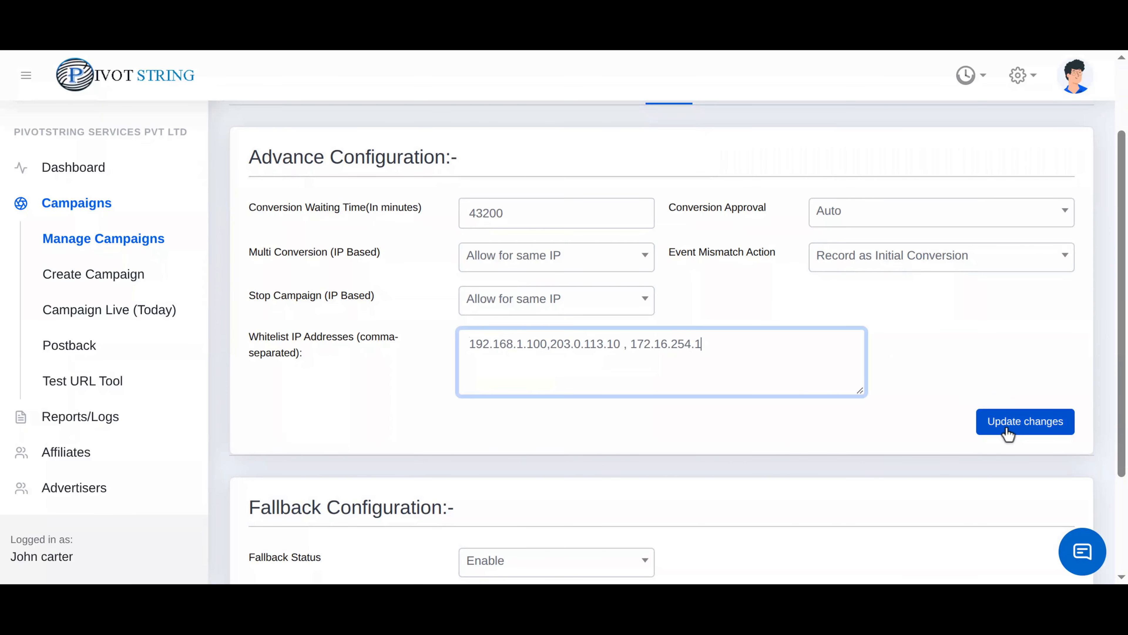
pyautogui.scroll(1, 933, 408)
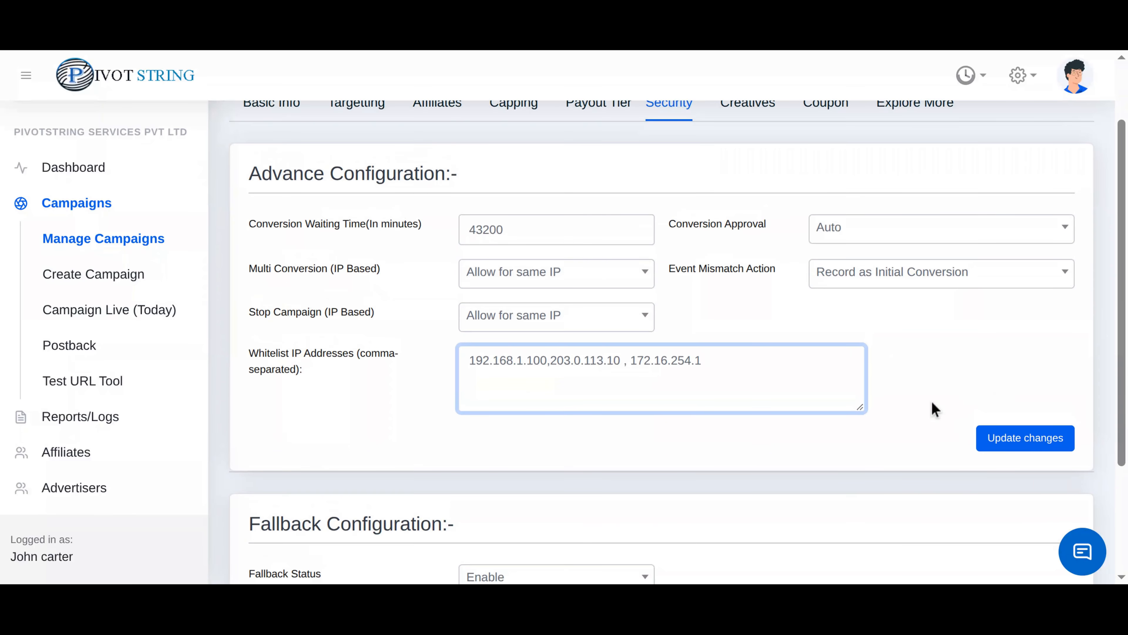
pyautogui.scroll(1, 935, 409)
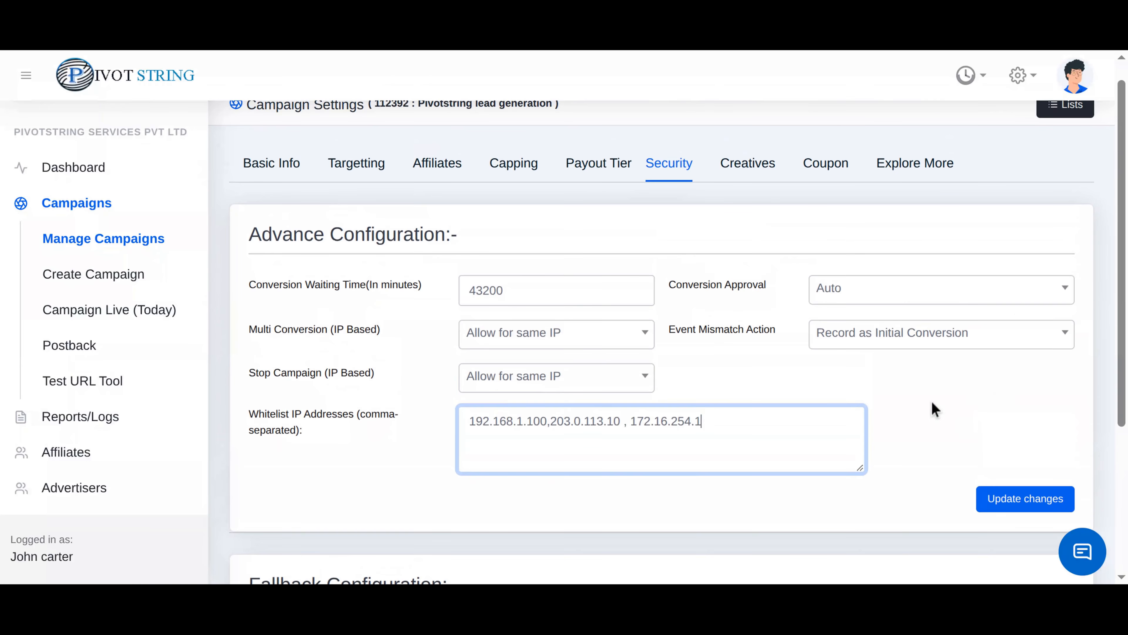
pyautogui.click(1026, 499)
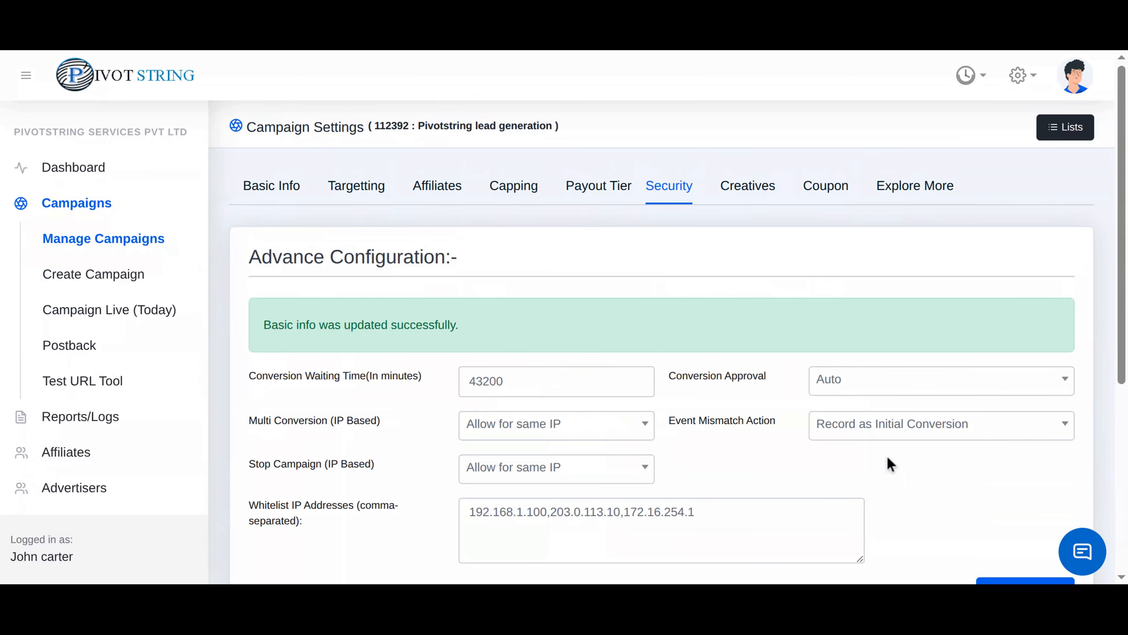
# Enable the campaign's fallback with Demo campaign as the fallback campaign, and update the fallback configuration
pyautogui.scroll(-5, 887, 461)
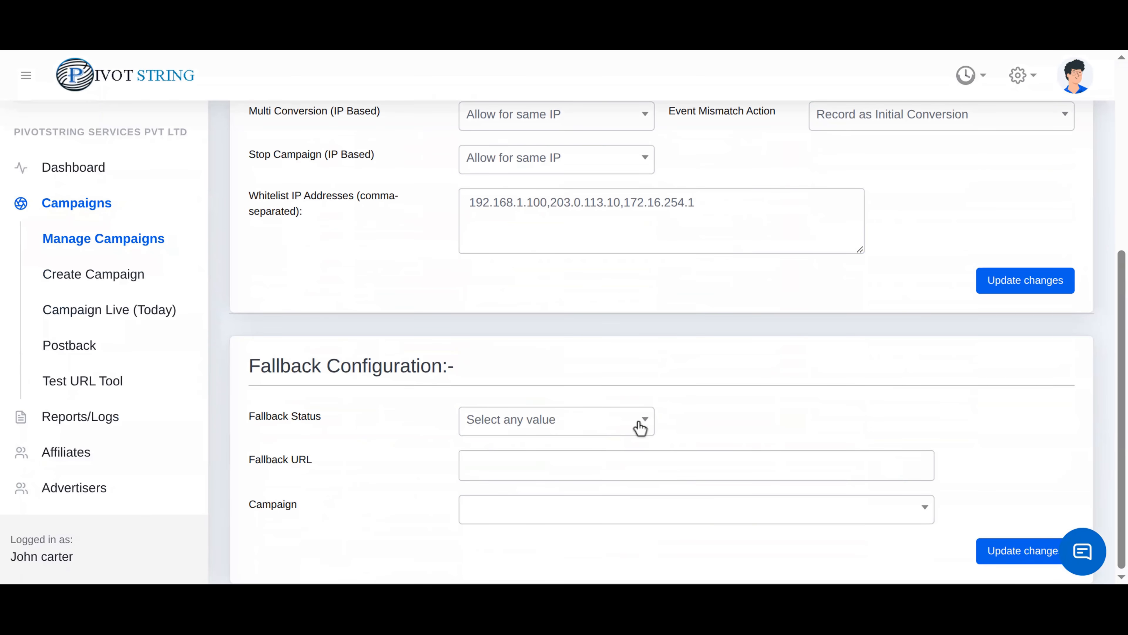
pyautogui.tripleClick(405, 368)
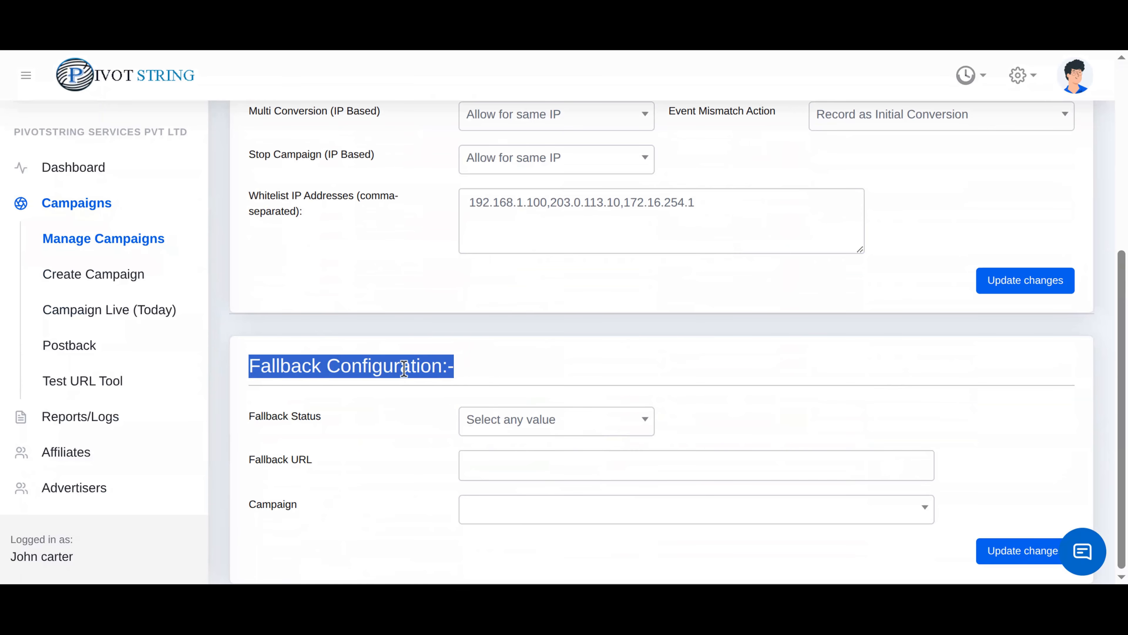
pyautogui.click(555, 371)
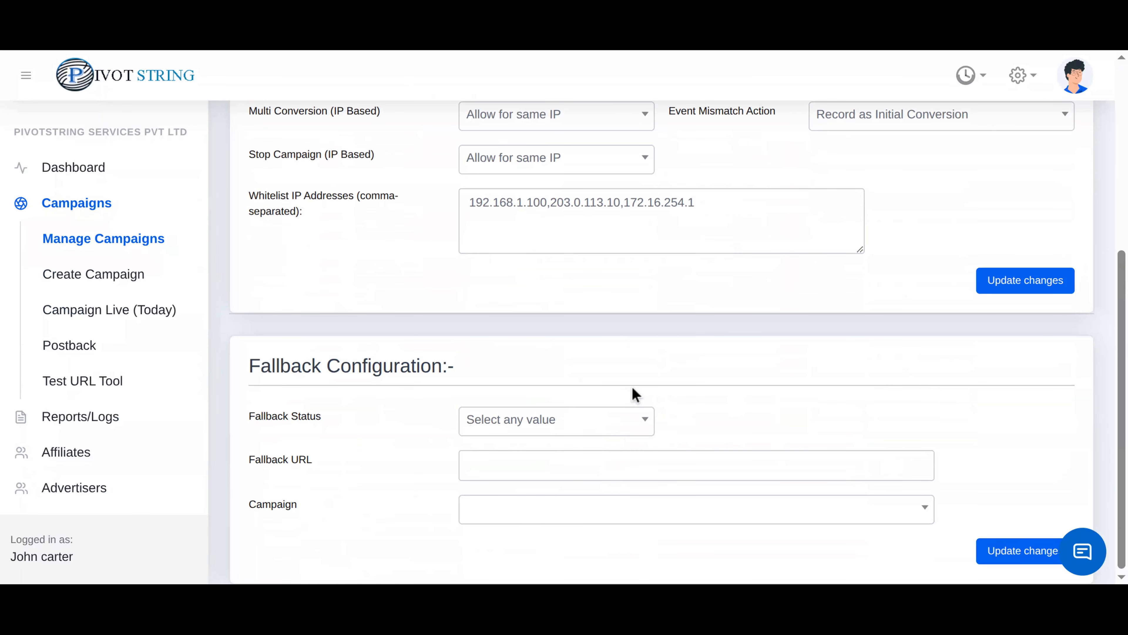
pyautogui.click(642, 424)
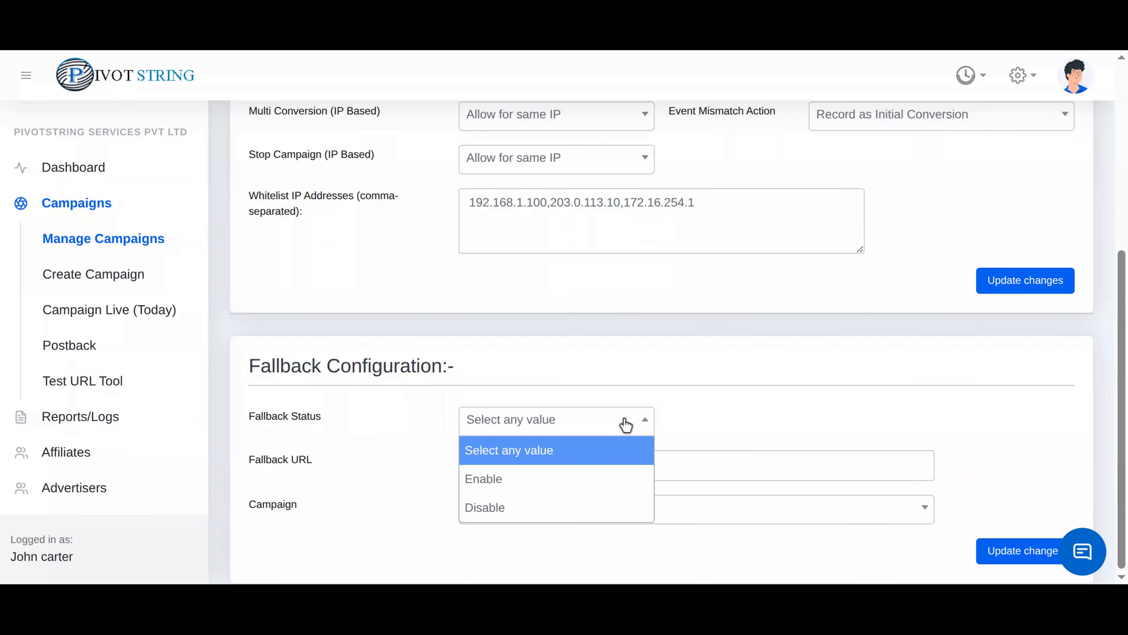
pyautogui.click(562, 475)
pyautogui.click(545, 471)
pyautogui.click(551, 509)
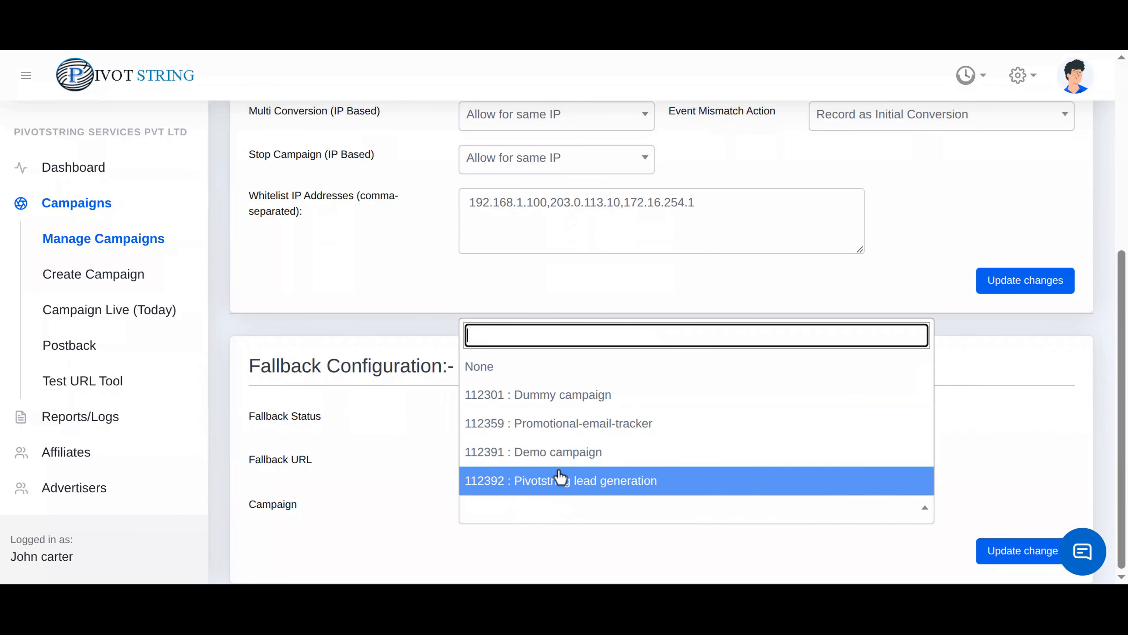
pyautogui.click(568, 458)
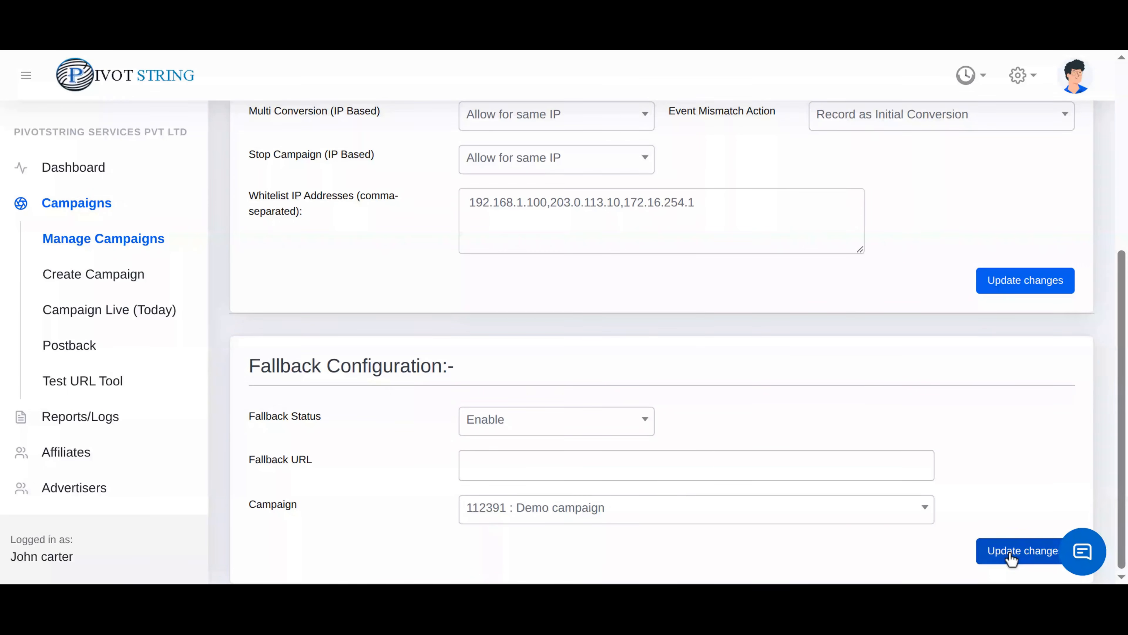
pyautogui.click(982, 540)
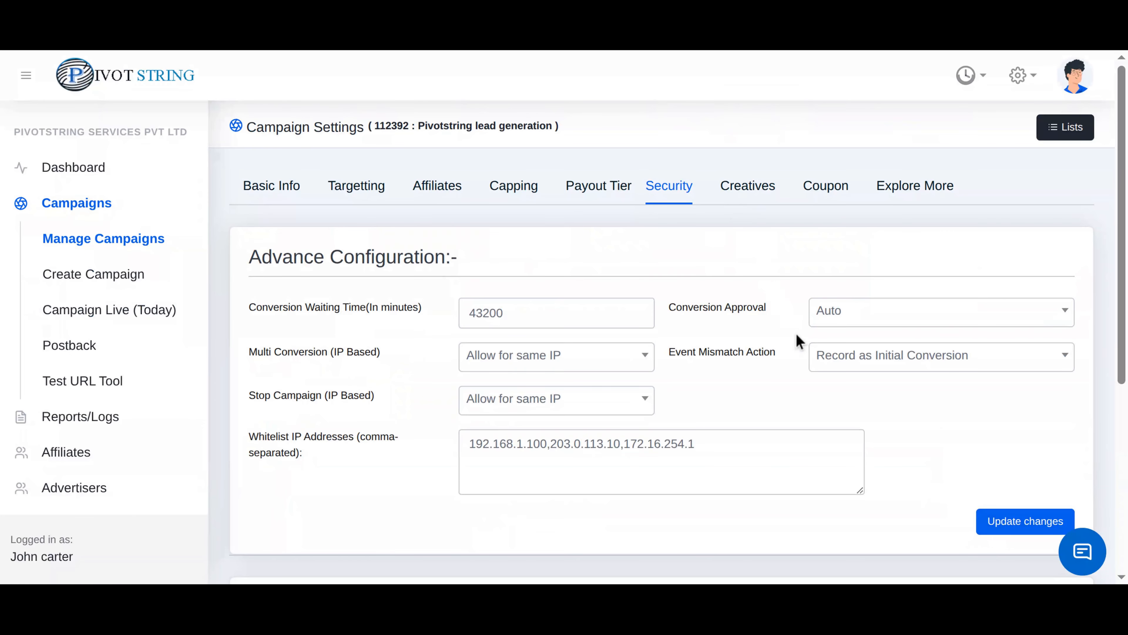
# Start a new campaign creative titled "Promotional SMS" with SMS Text as its rule type
pyautogui.click(763, 202)
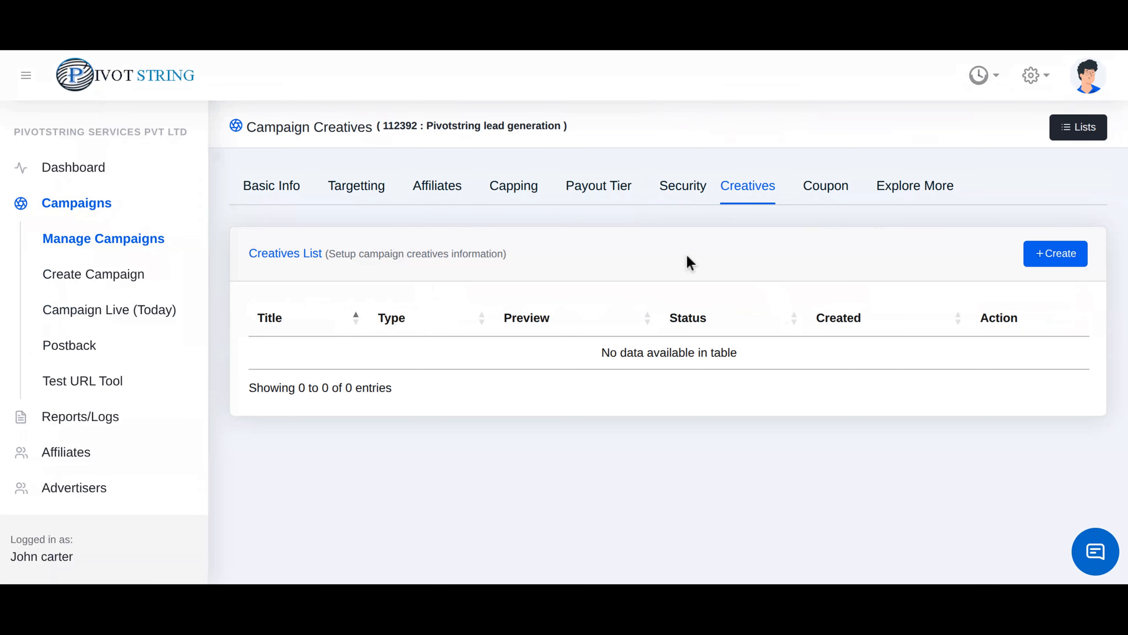
pyautogui.click(1044, 257)
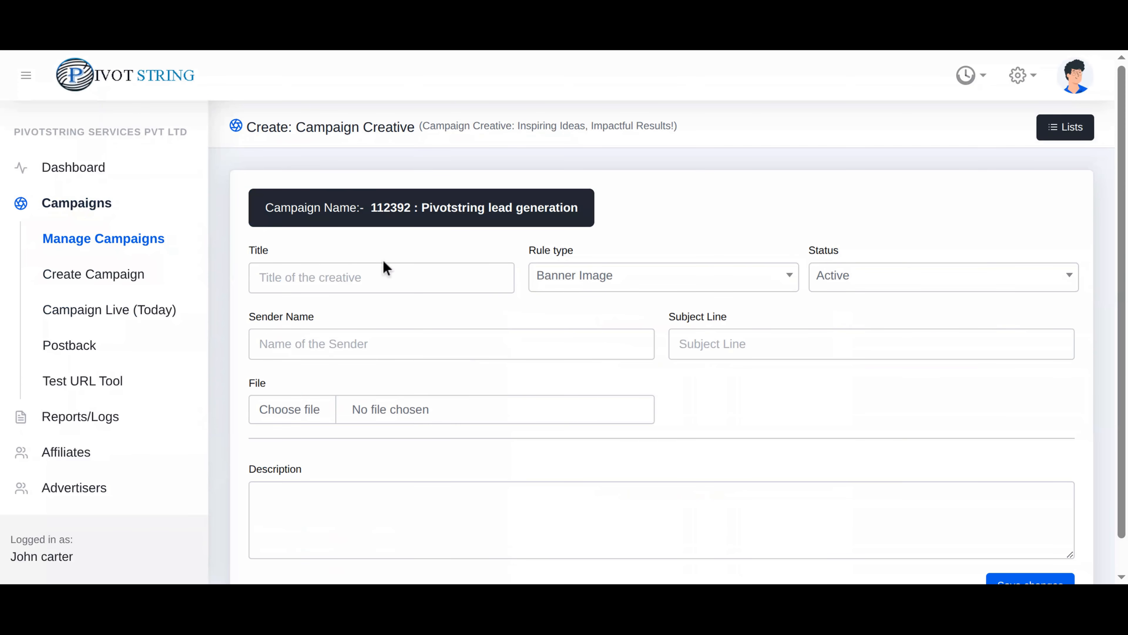
pyautogui.click(371, 278)
pyautogui.write('Promotional SMS')
pyautogui.click(594, 280)
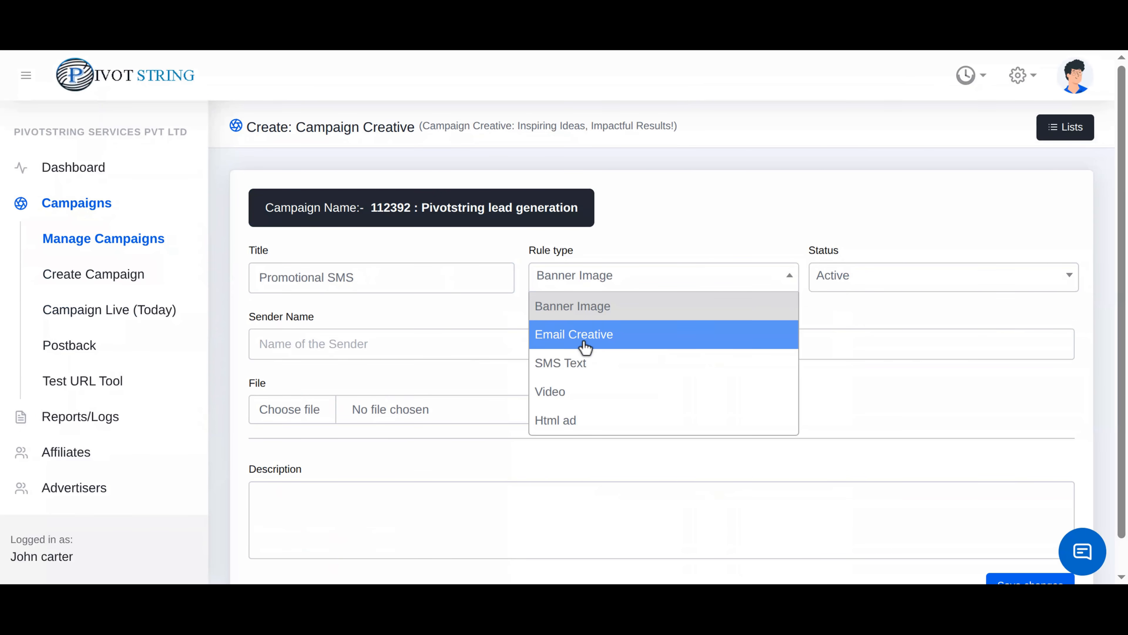
pyautogui.click(570, 377)
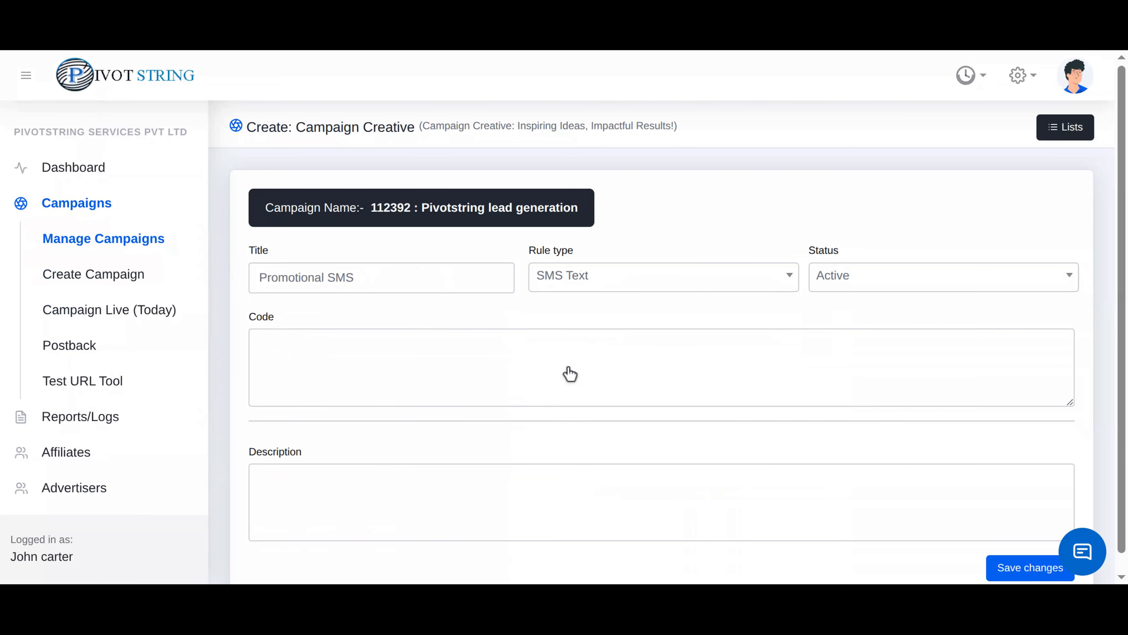
pyautogui.click(849, 285)
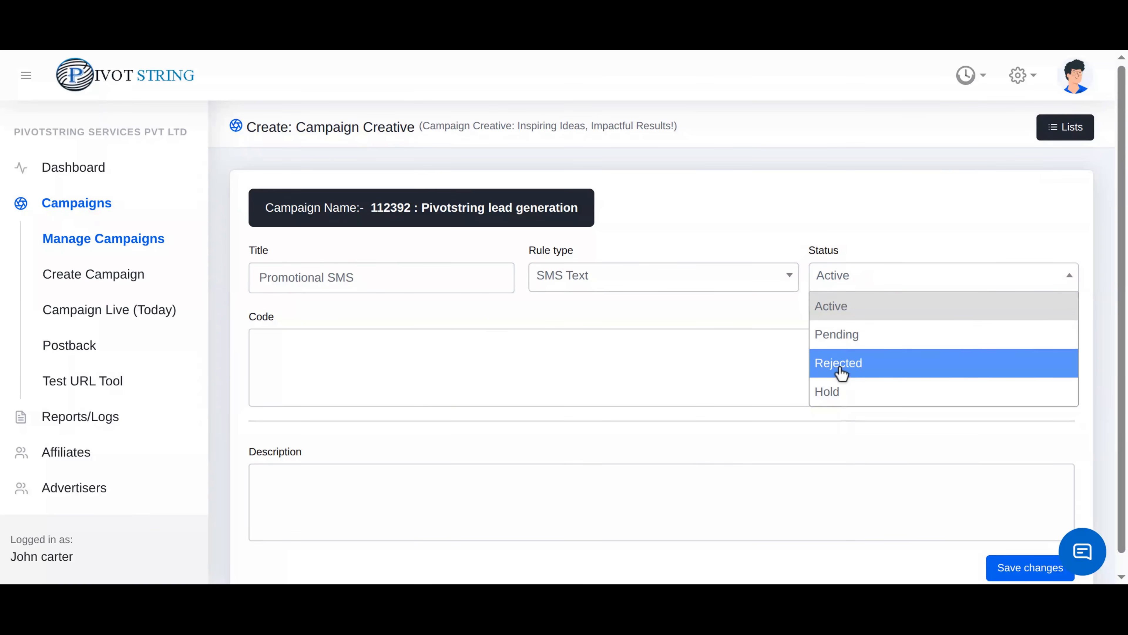
pyautogui.click(884, 319)
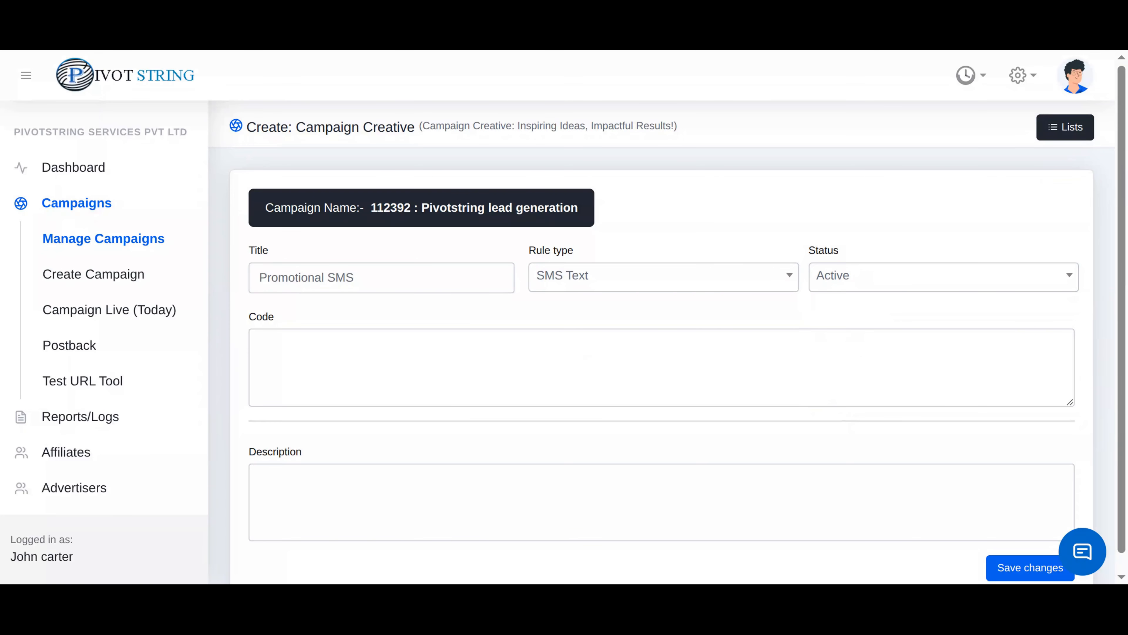
pyautogui.click(398, 331)
pyautogui.write('Pivotstring - ALL IN ONE TRACKING SOLUTION. Start 30 days Free trial by click the link https://caplnk.com/a78dd6')
pyautogui.click(435, 494)
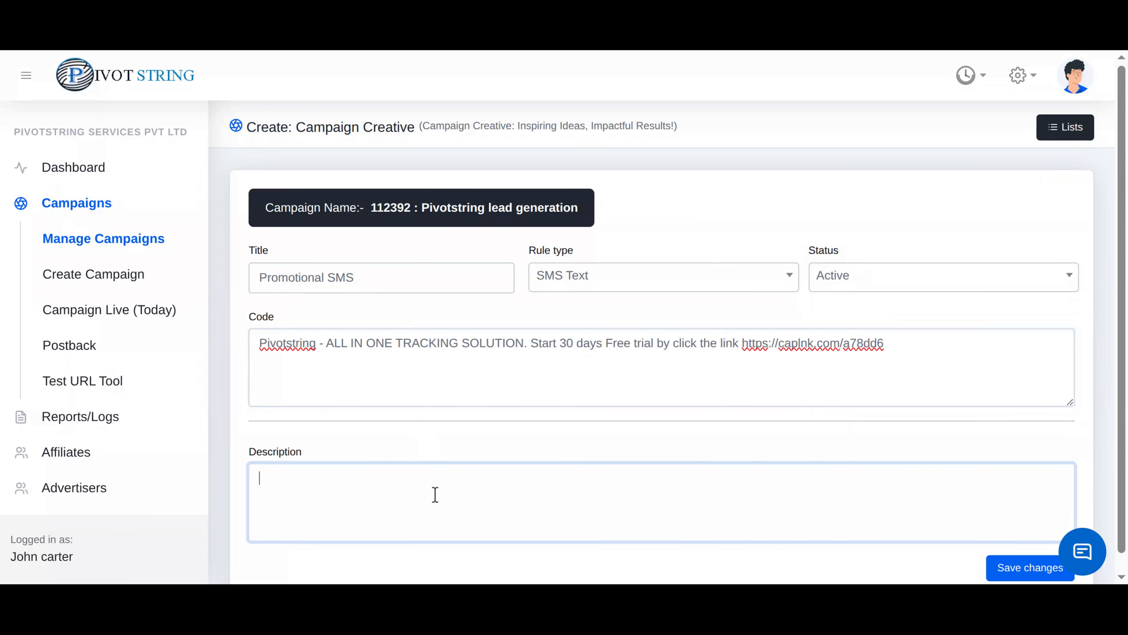
pyautogui.scroll(-1, 435, 494)
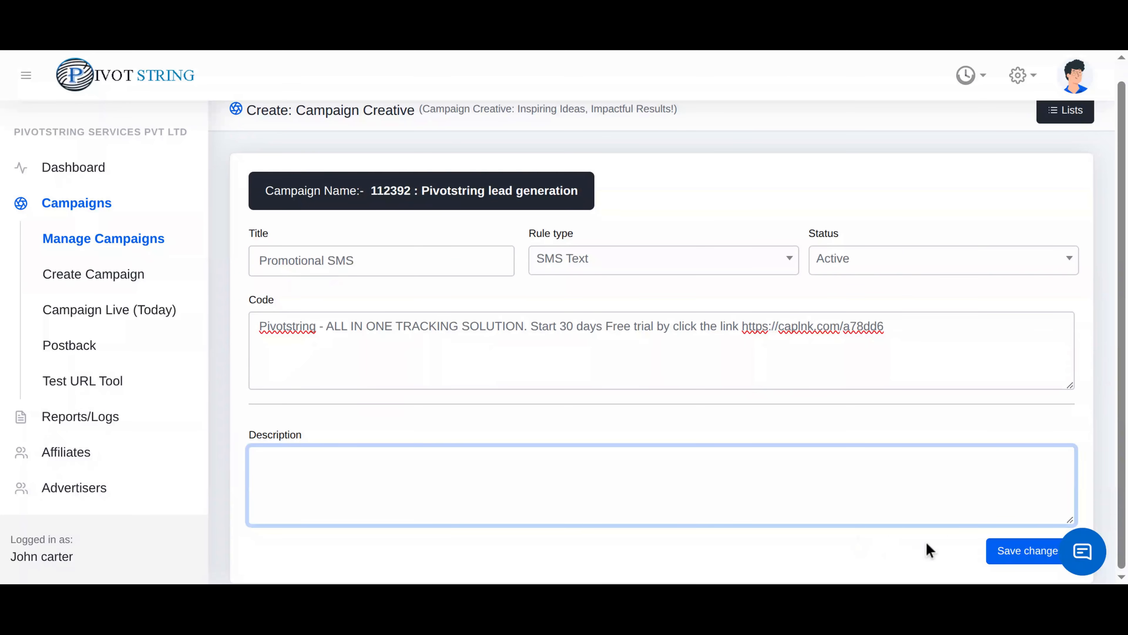
pyautogui.click(1033, 550)
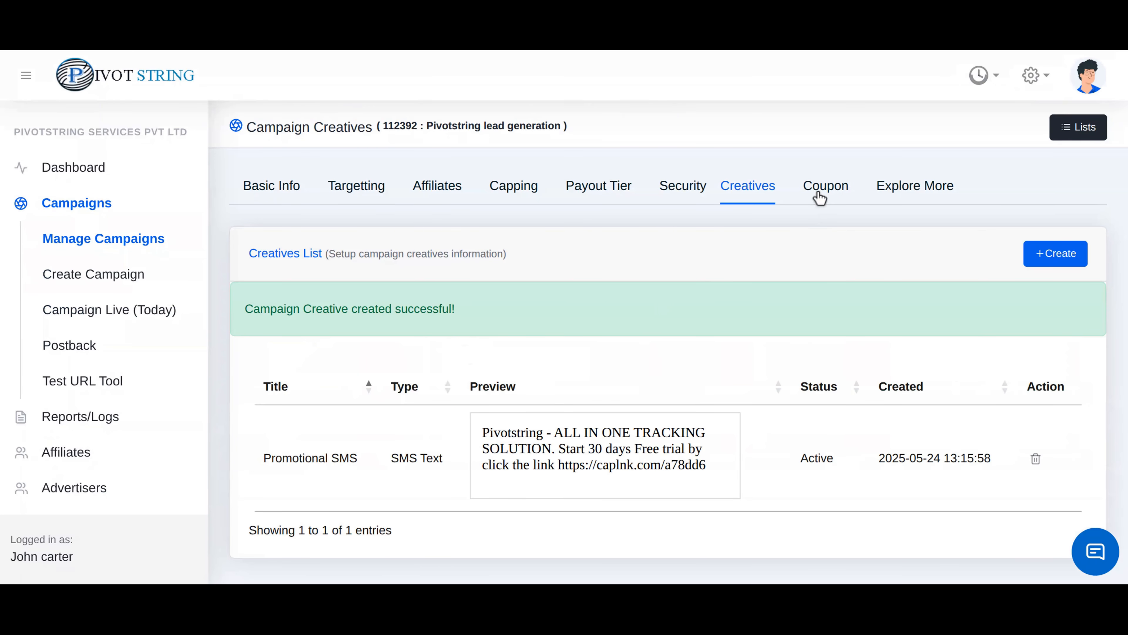
pyautogui.click(819, 196)
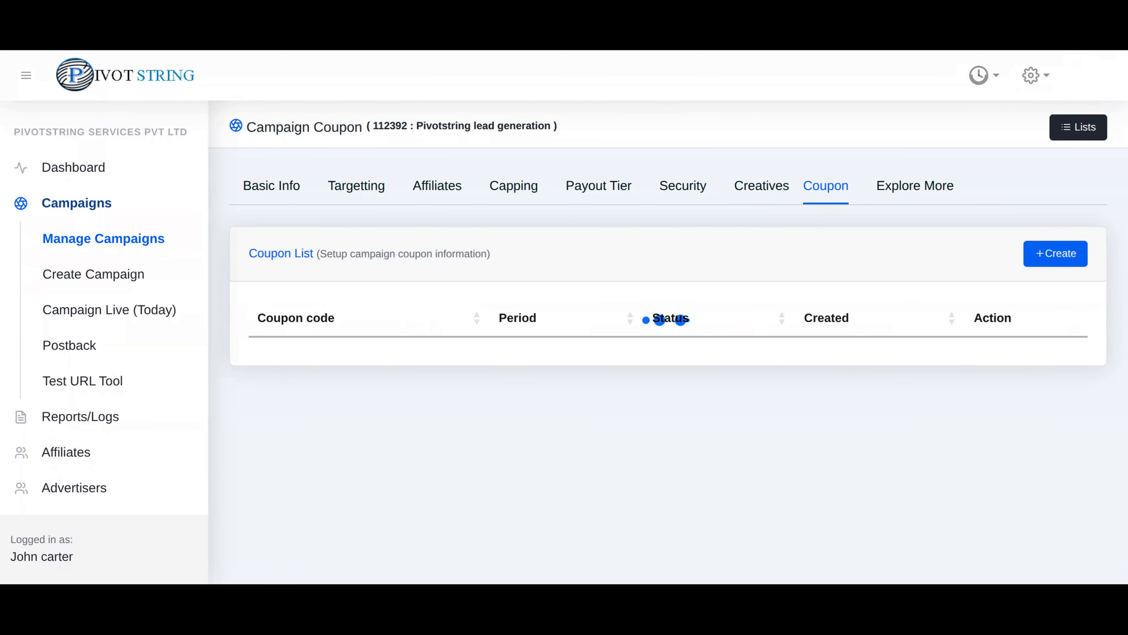
pyautogui.click(1035, 263)
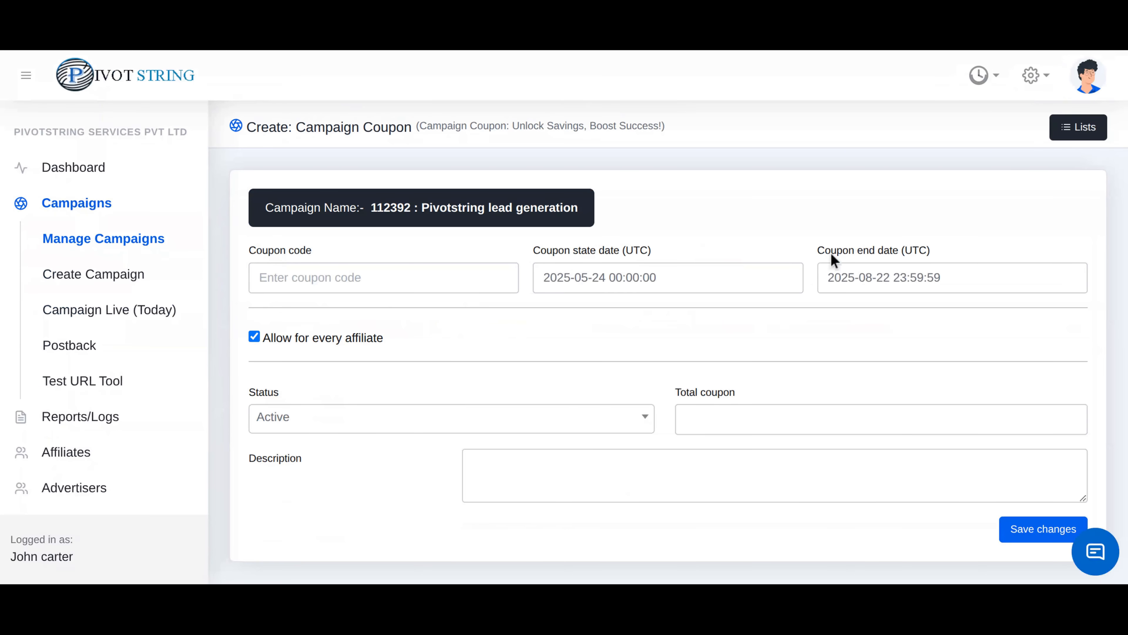
pyautogui.click(365, 275)
pyautogui.write('FIRSTSIGNUP15')
pyautogui.click(616, 280)
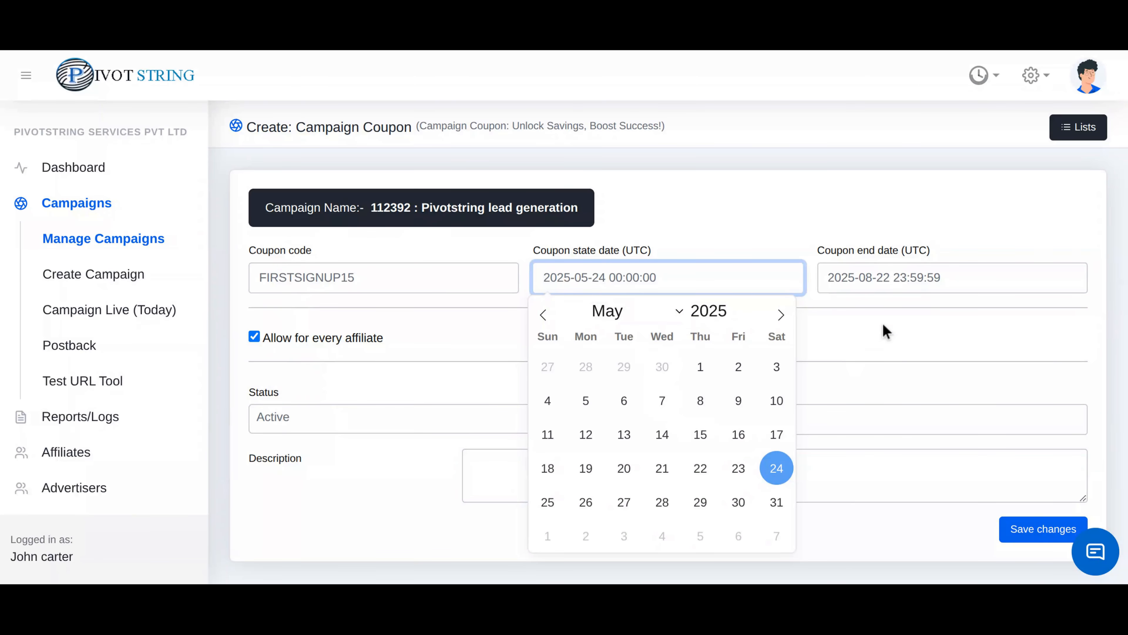
pyautogui.click(896, 284)
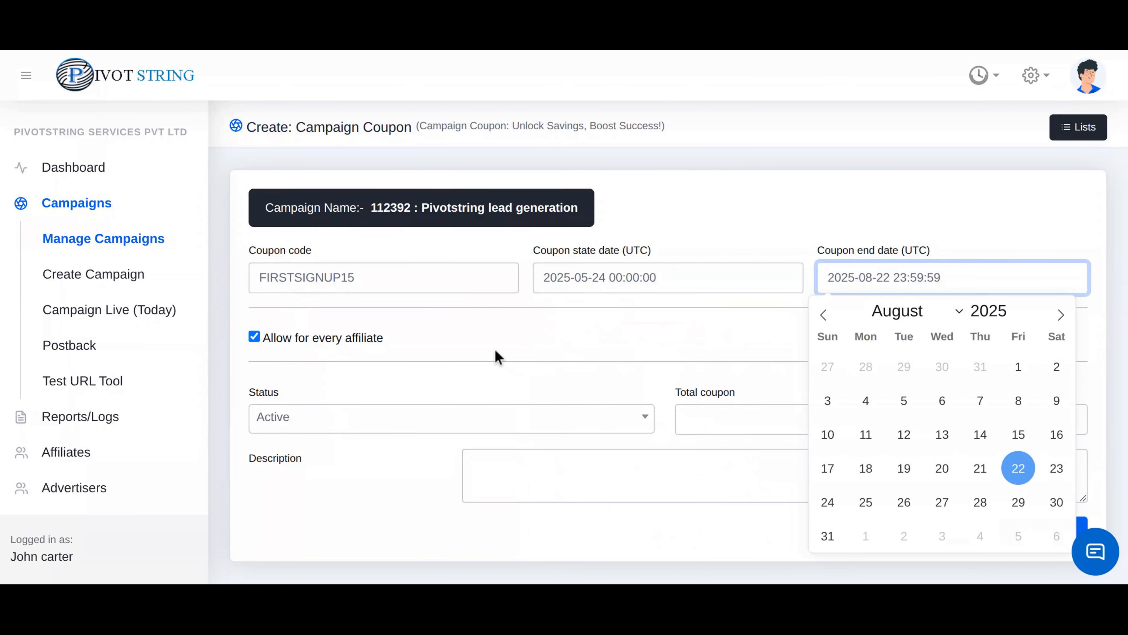
# Keep the coupon Active and allowed for every affiliate, set its total to 15, add a description, and save it
pyautogui.click(350, 343)
pyautogui.click(348, 341)
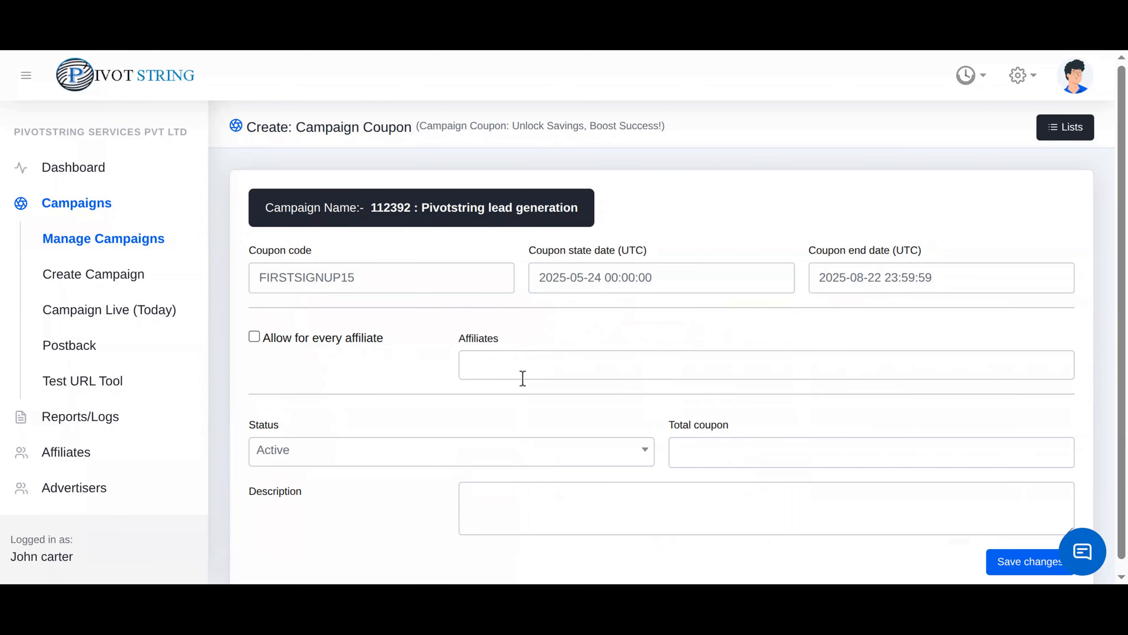
pyautogui.click(347, 345)
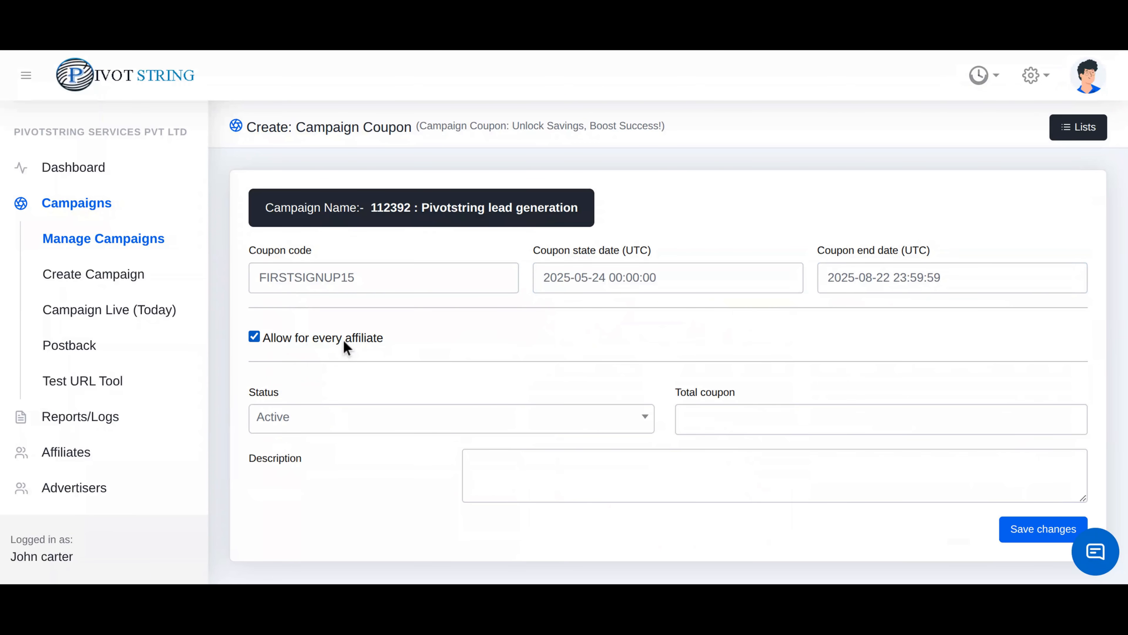
pyautogui.click(494, 422)
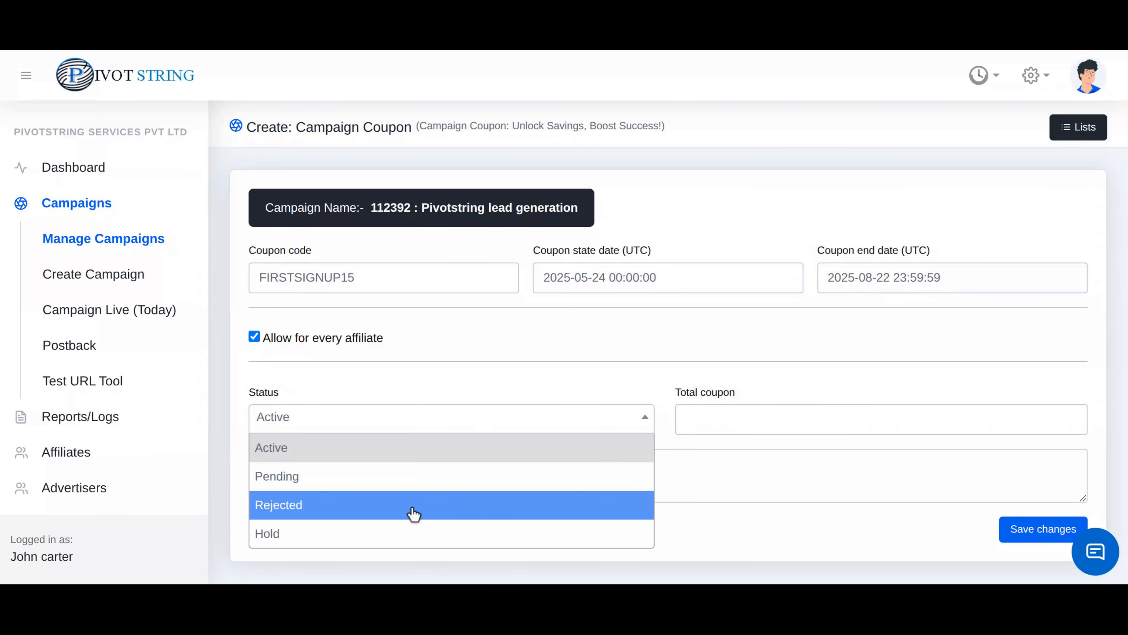
pyautogui.click(418, 456)
pyautogui.click(744, 420)
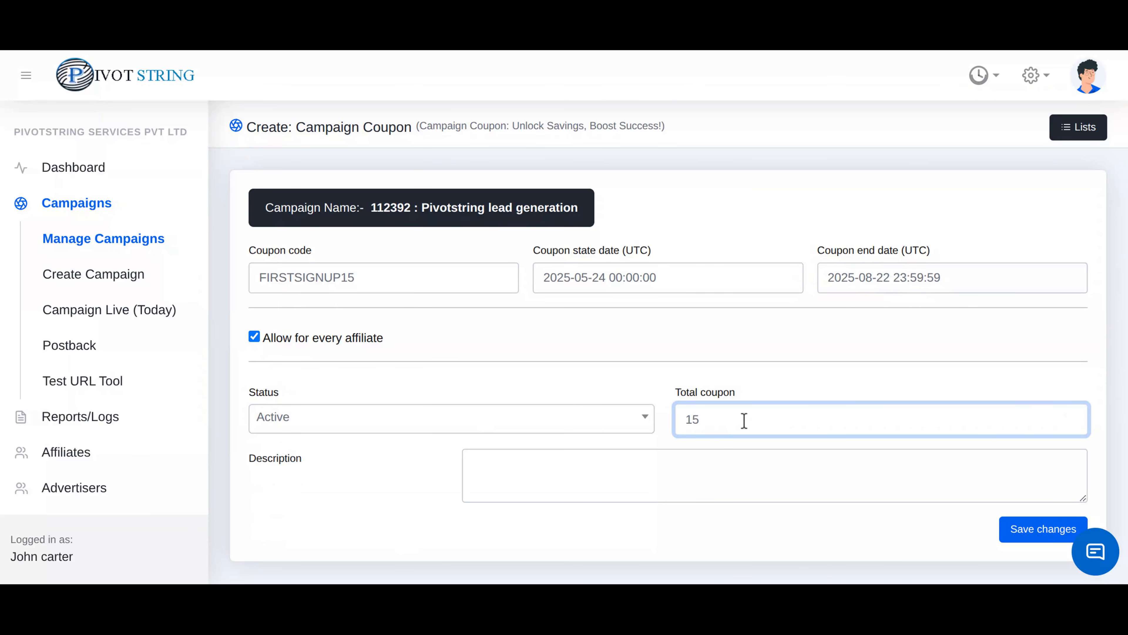
pyautogui.click(521, 478)
pyautogui.hotkey('ctrl', 'v')
pyautogui.click(1049, 537)
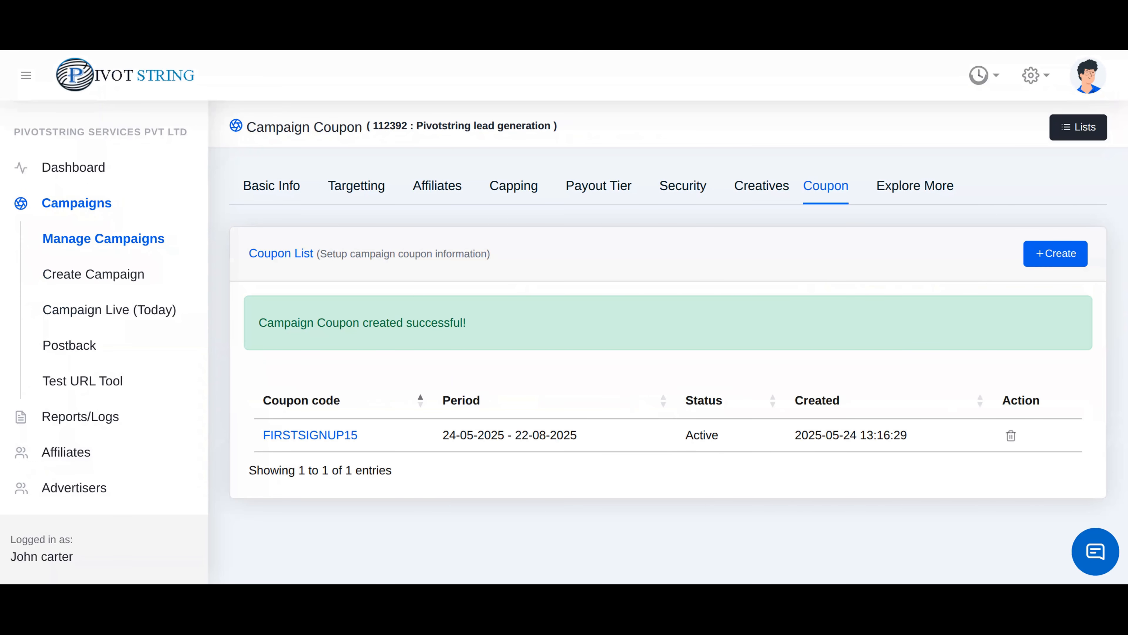
# Examine the campaign's click report, including its selectable fields, date range and row-count options
pyautogui.click(901, 188)
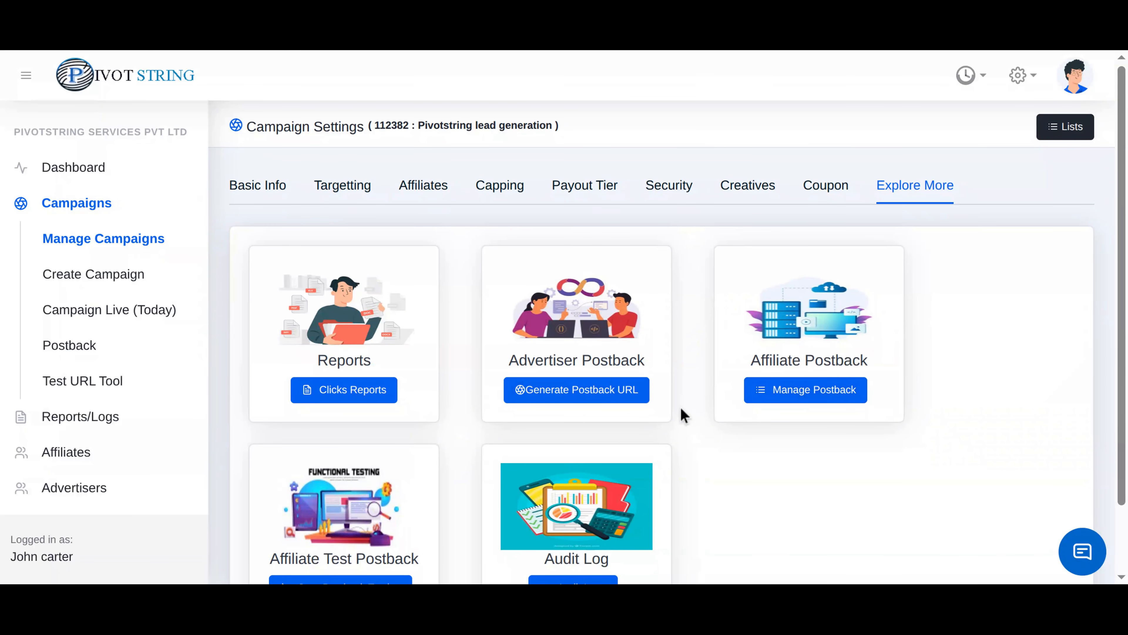
pyautogui.scroll(-2, 682, 416)
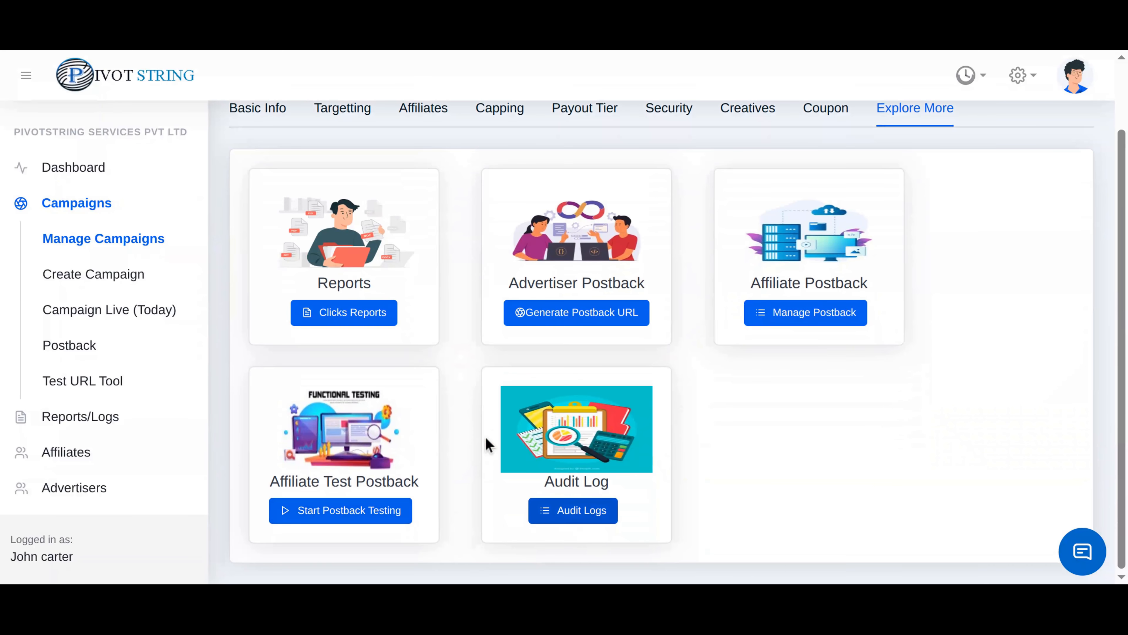
pyautogui.click(372, 324)
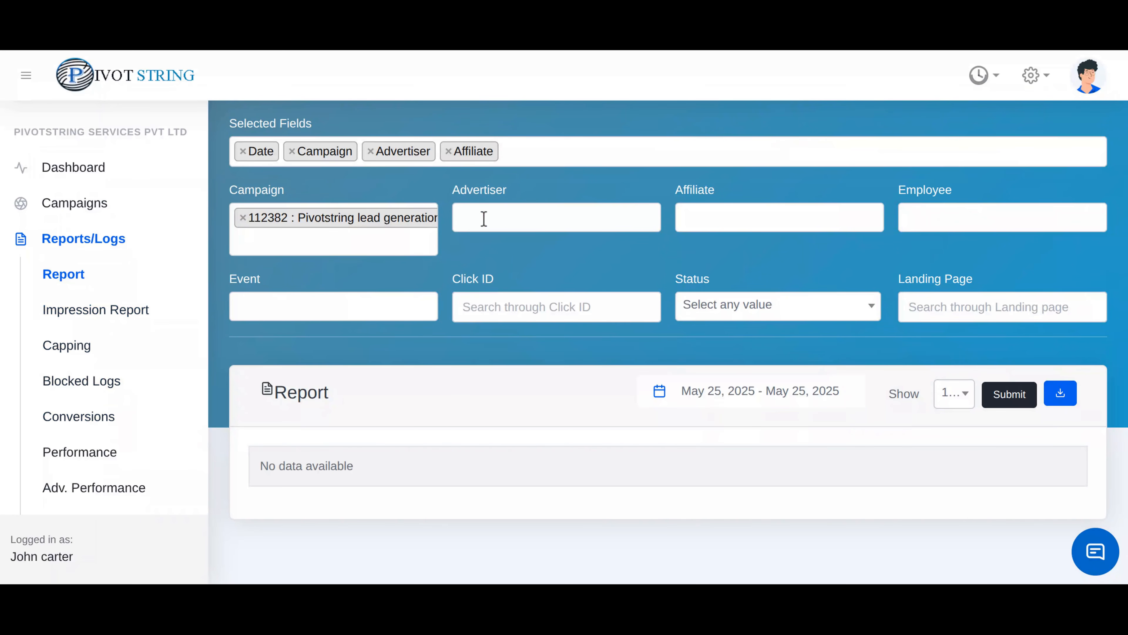
pyautogui.click(568, 151)
pyautogui.click(569, 152)
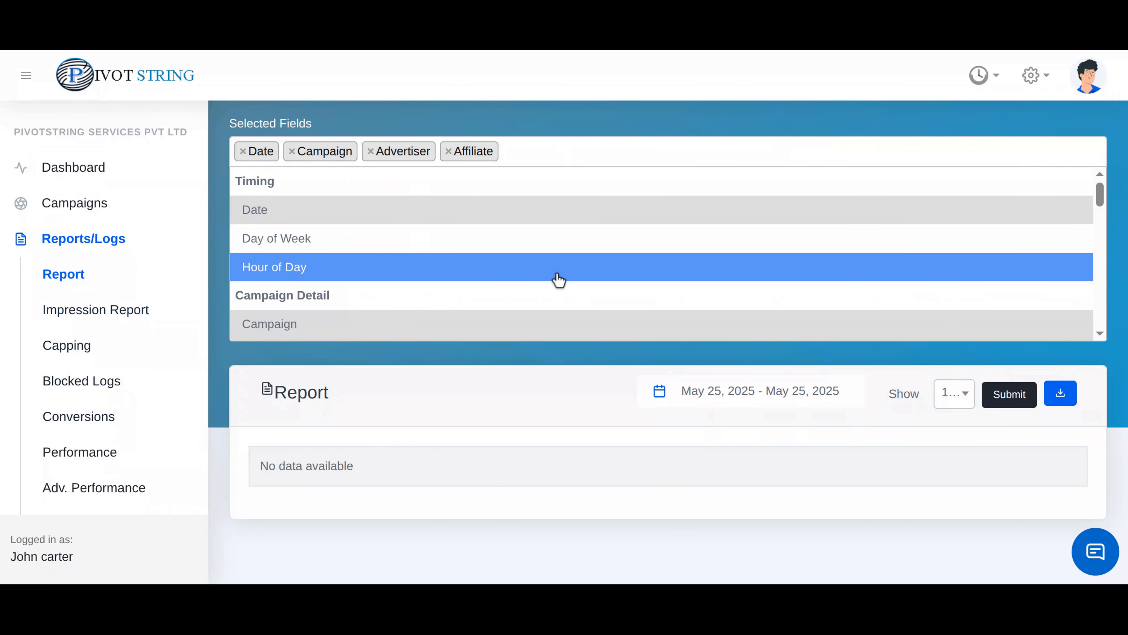
pyautogui.click(666, 391)
pyautogui.click(941, 393)
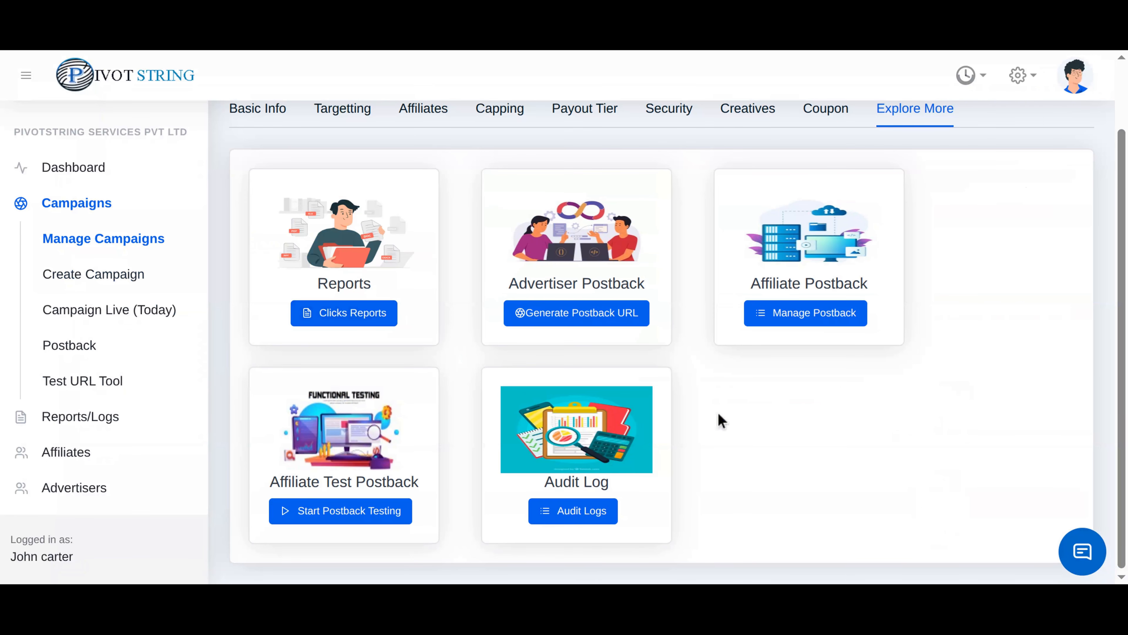
# Generate the advertiser postback of type Campaign for Pivotstring lead generation and select the Initial event's tracking URL
pyautogui.click(593, 317)
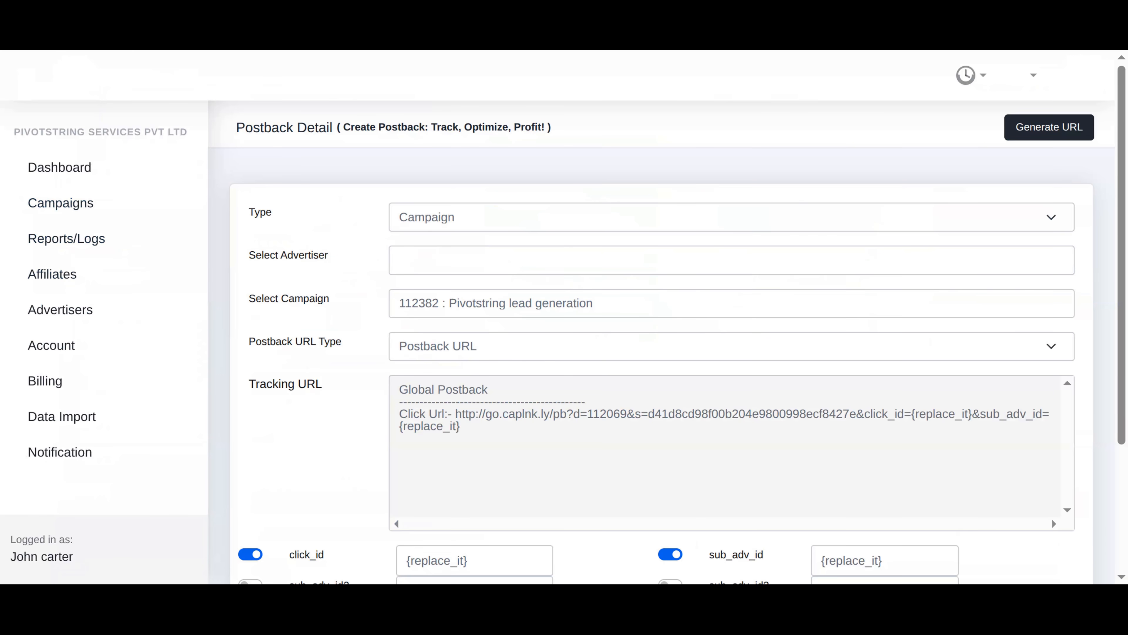
pyautogui.click(487, 228)
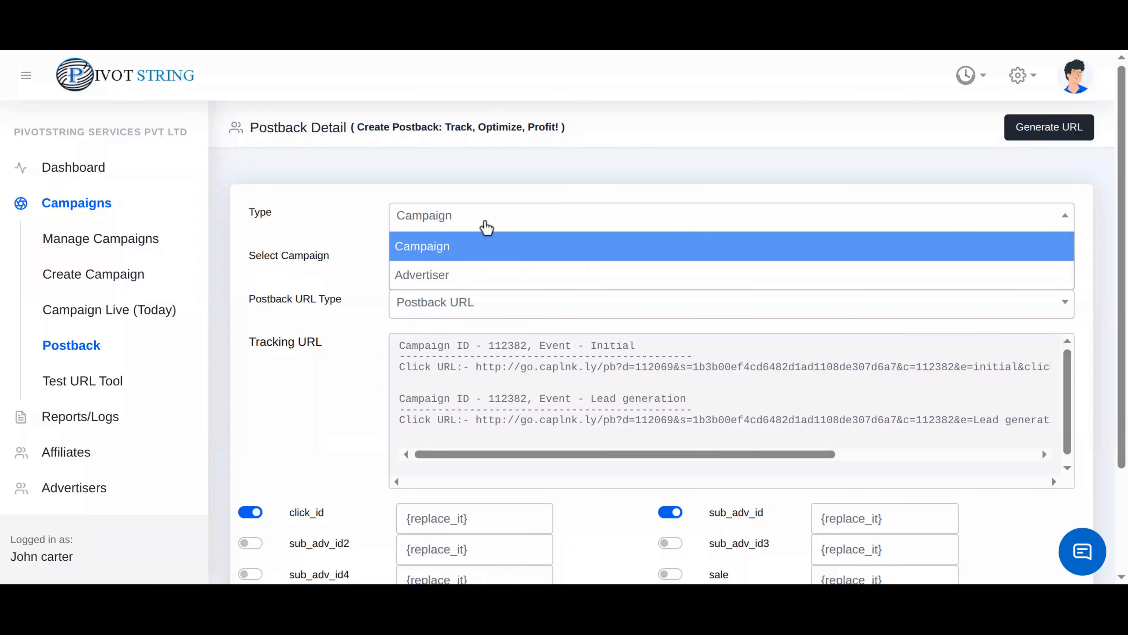
pyautogui.click(485, 246)
pyautogui.click(479, 262)
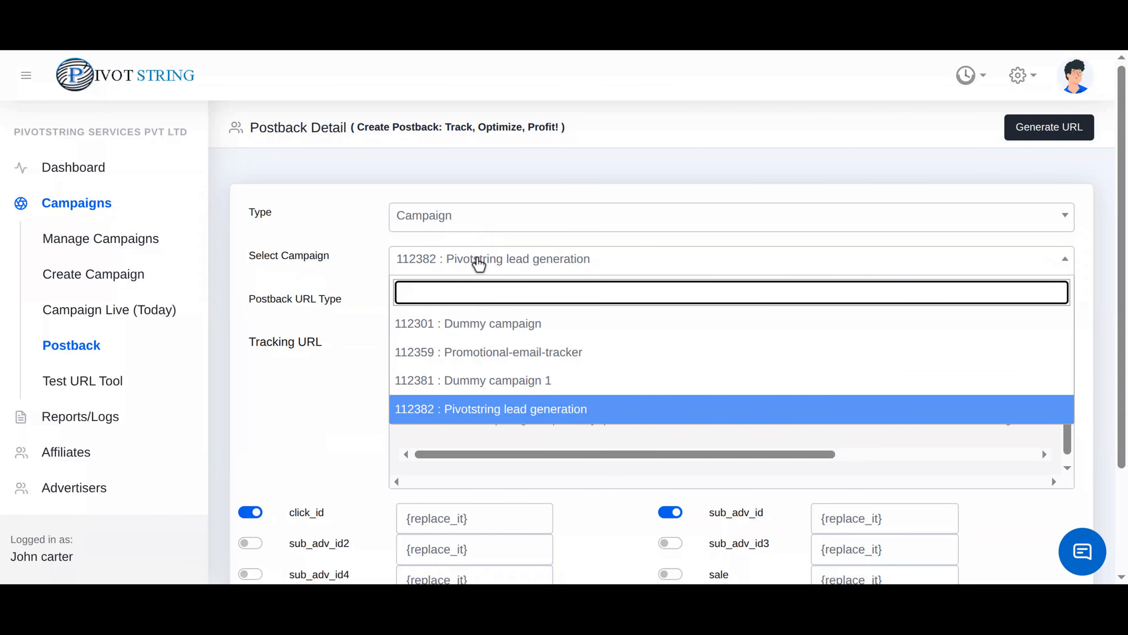
pyautogui.moveTo(424, 223); pyautogui.dragTo(985, 253)
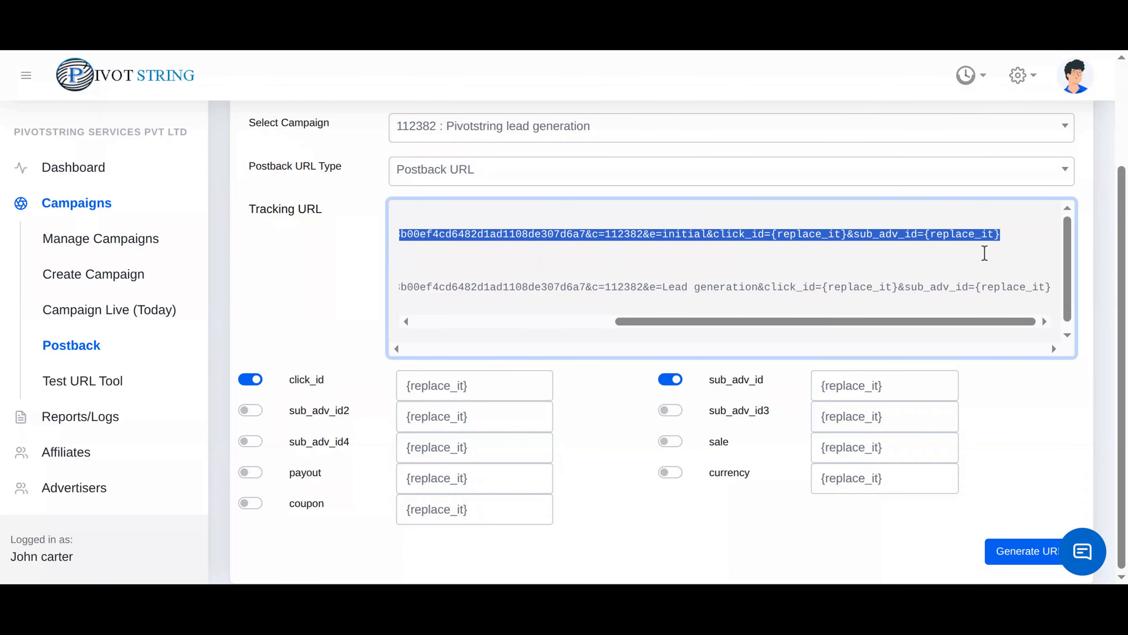
pyautogui.click(981, 317)
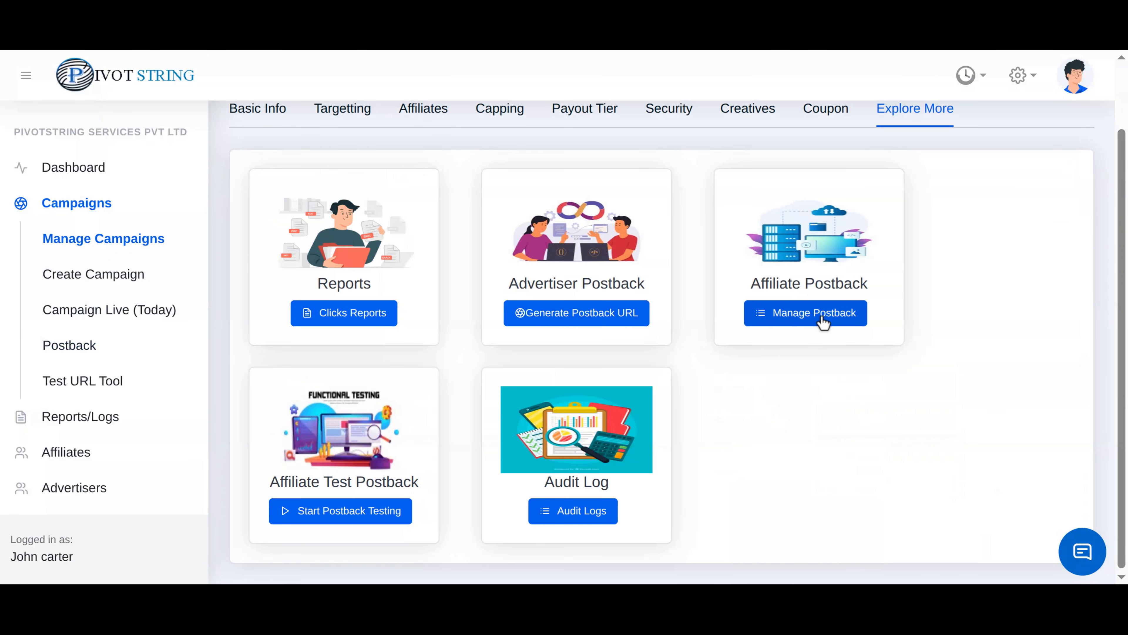
# Start a new affiliate postback of type Campaign and assign it to the second listed affiliate
pyautogui.click(823, 324)
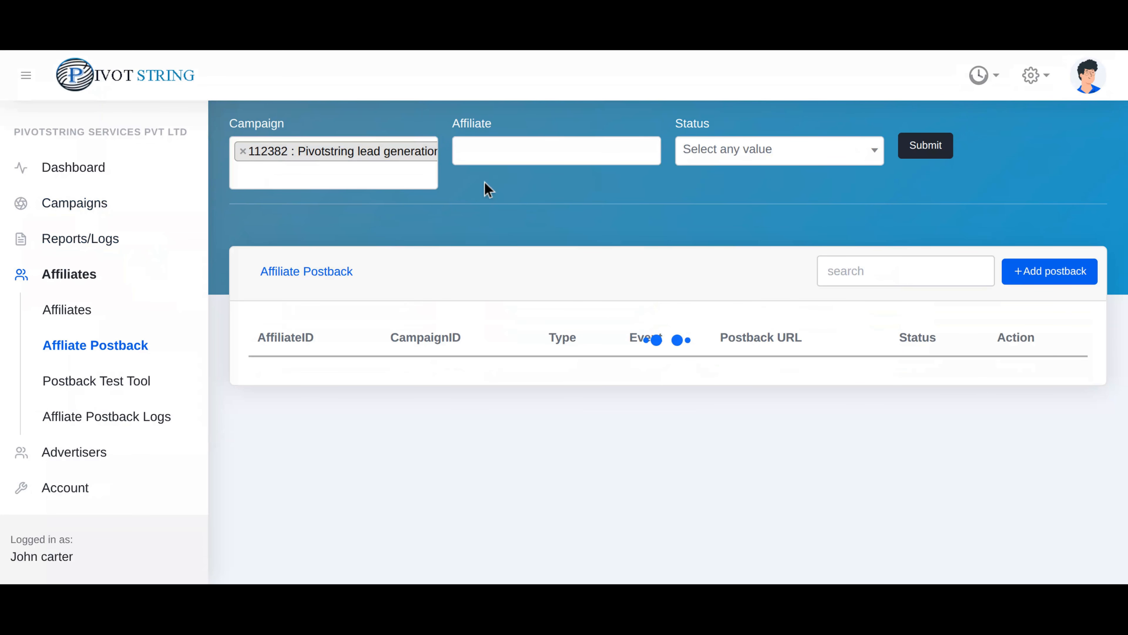
pyautogui.click(1080, 266)
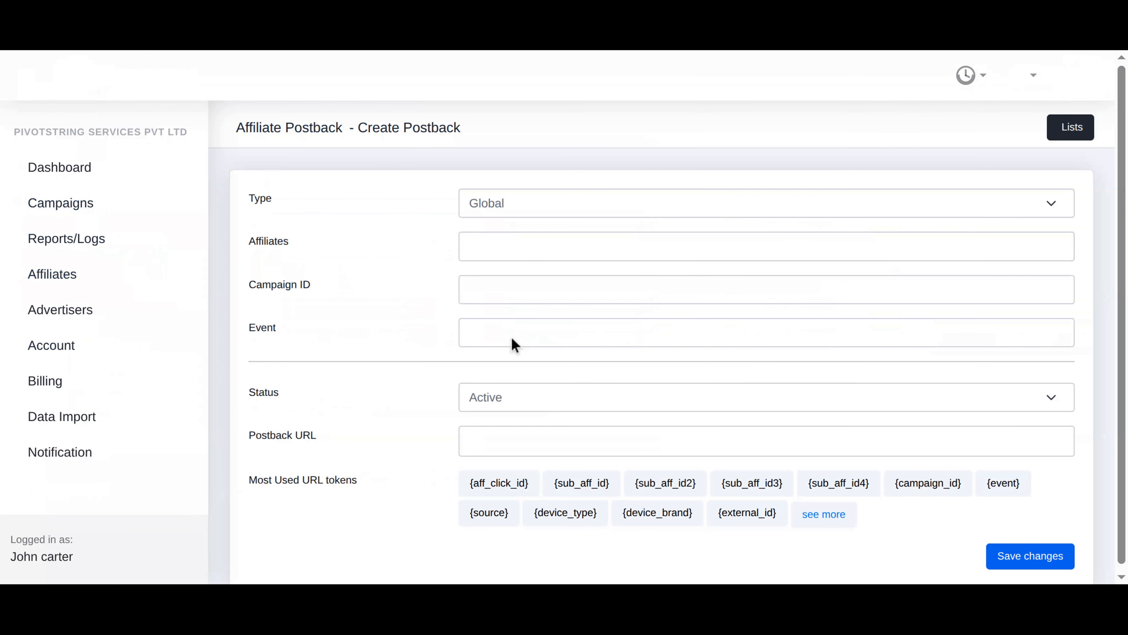
pyautogui.click(541, 204)
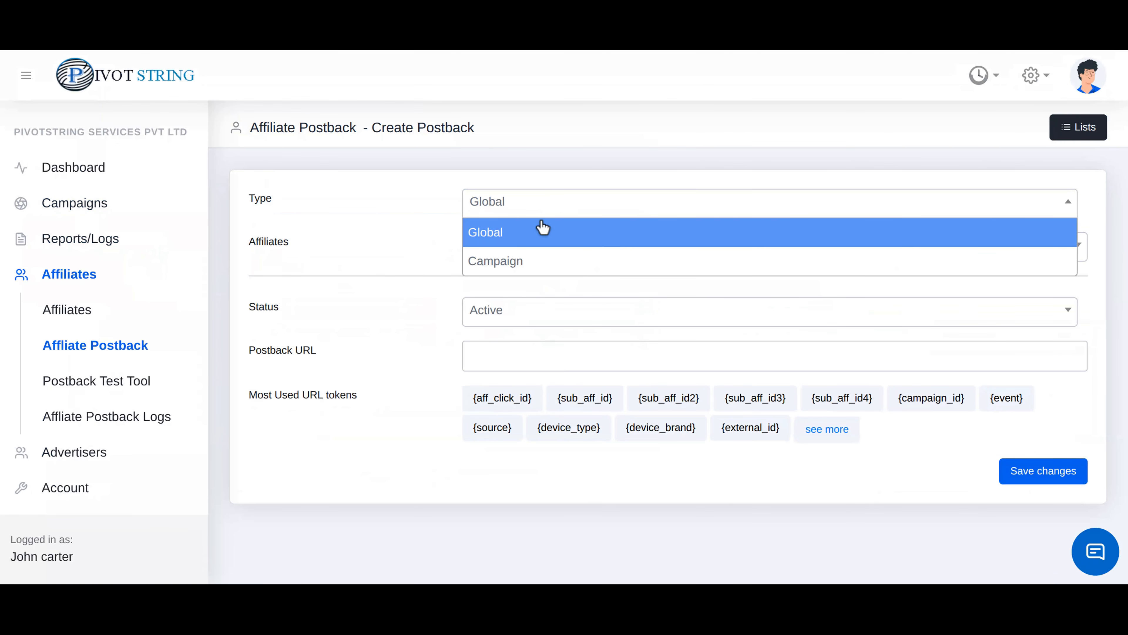
pyautogui.click(532, 265)
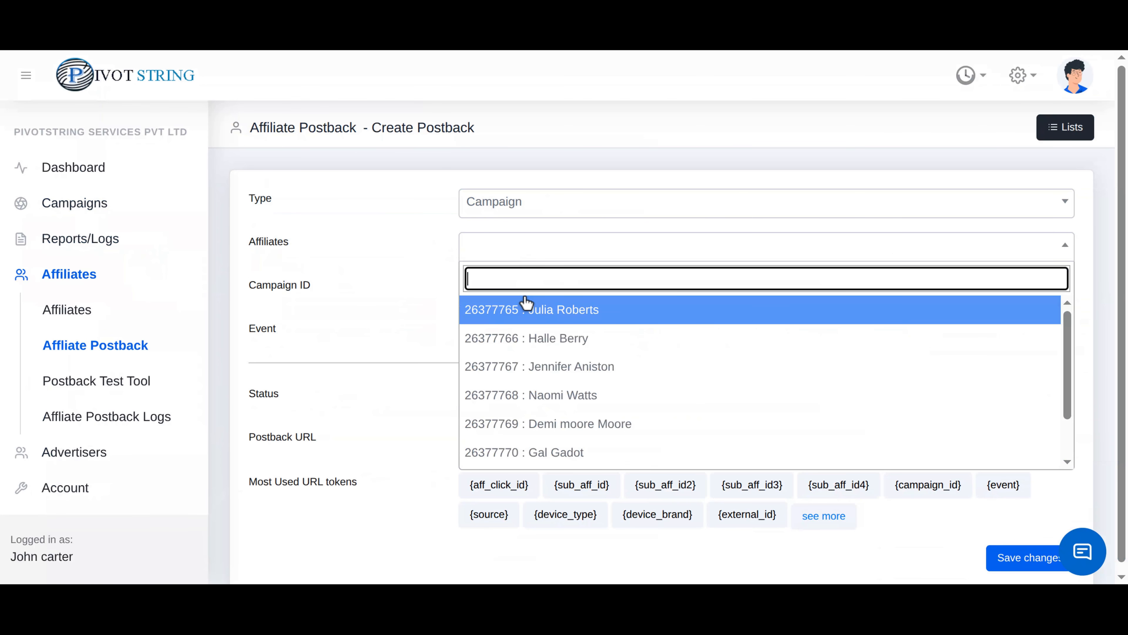
pyautogui.click(536, 334)
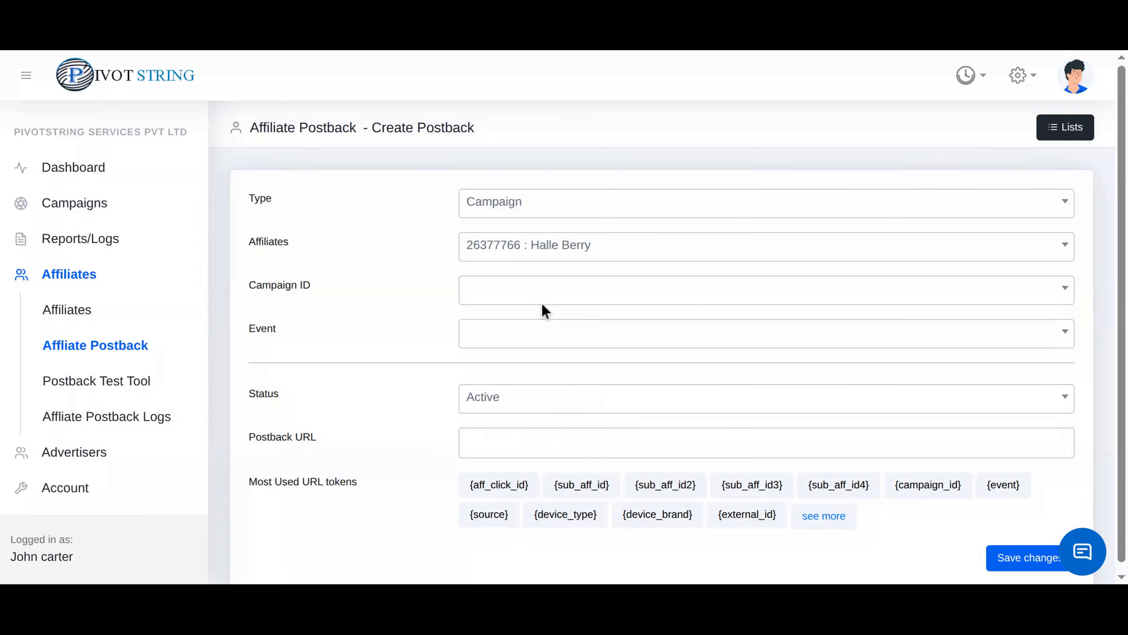
# Set the postback's campaign to Promotional-email-tracker and event to Install, paste the postback URL containing the advertiser key, and submit it
pyautogui.click(542, 302)
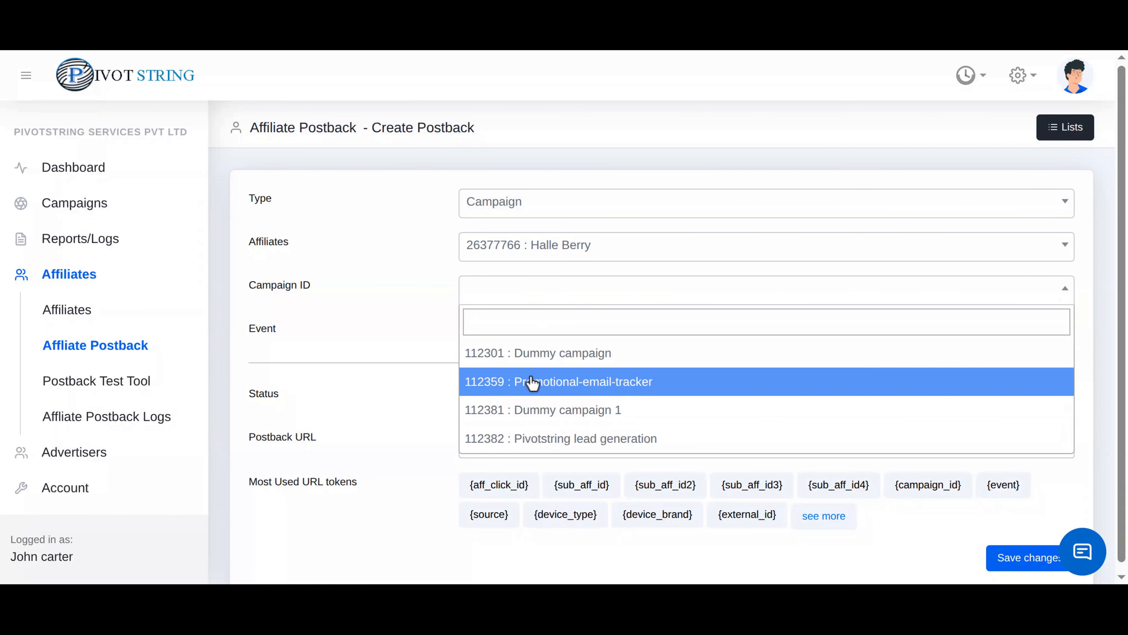
pyautogui.click(532, 383)
pyautogui.click(538, 346)
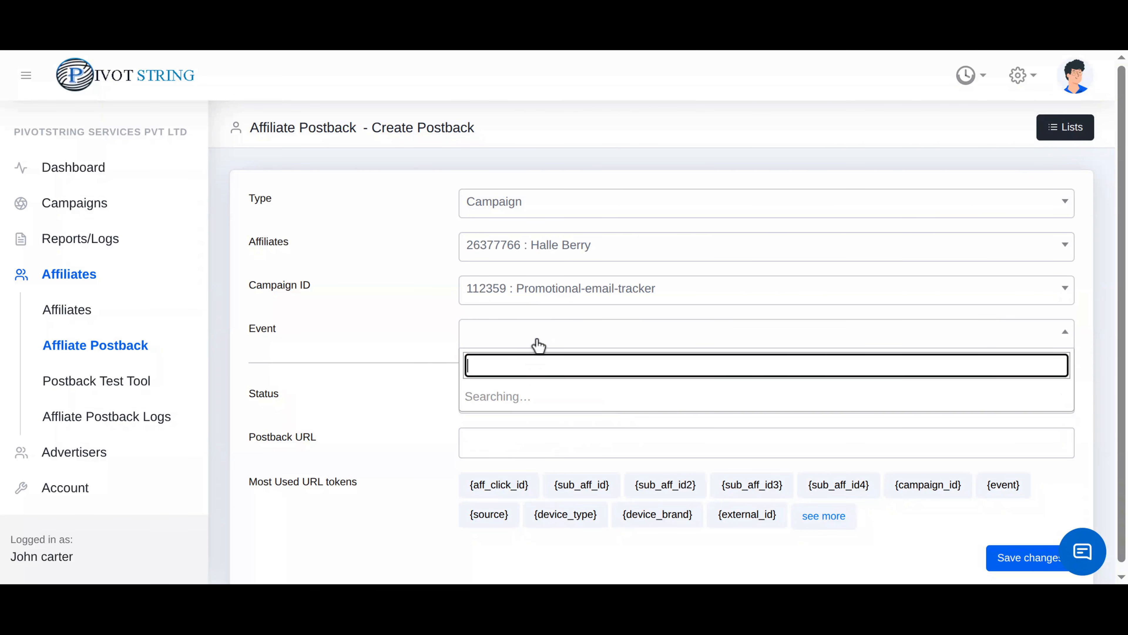
pyautogui.click(524, 420)
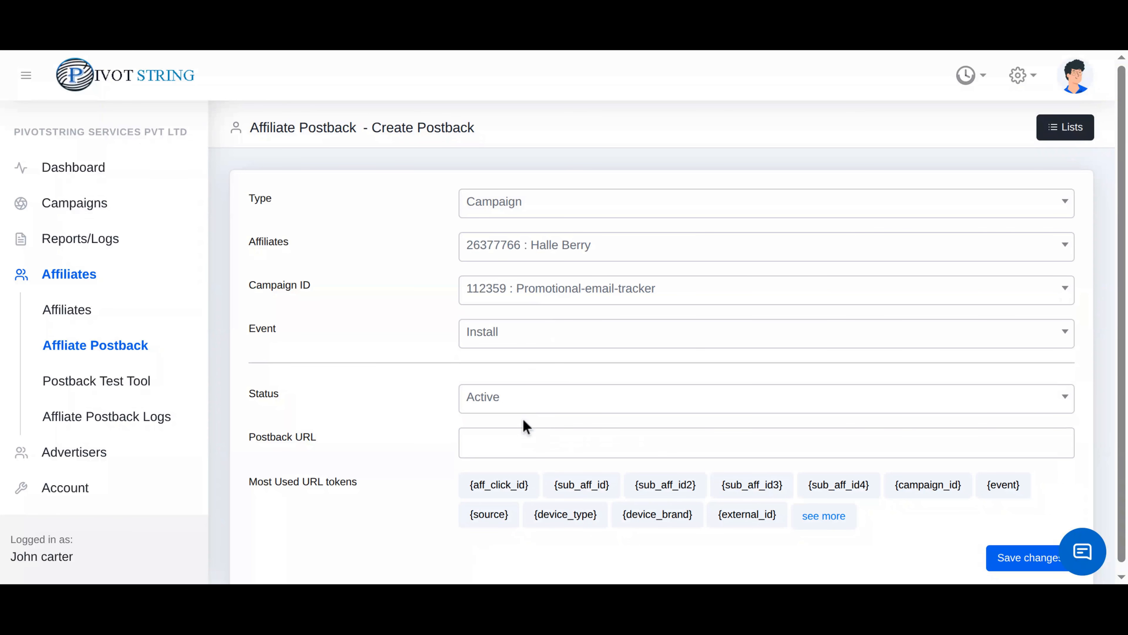
pyautogui.click(525, 440)
pyautogui.hotkey('ctrl', 'v')
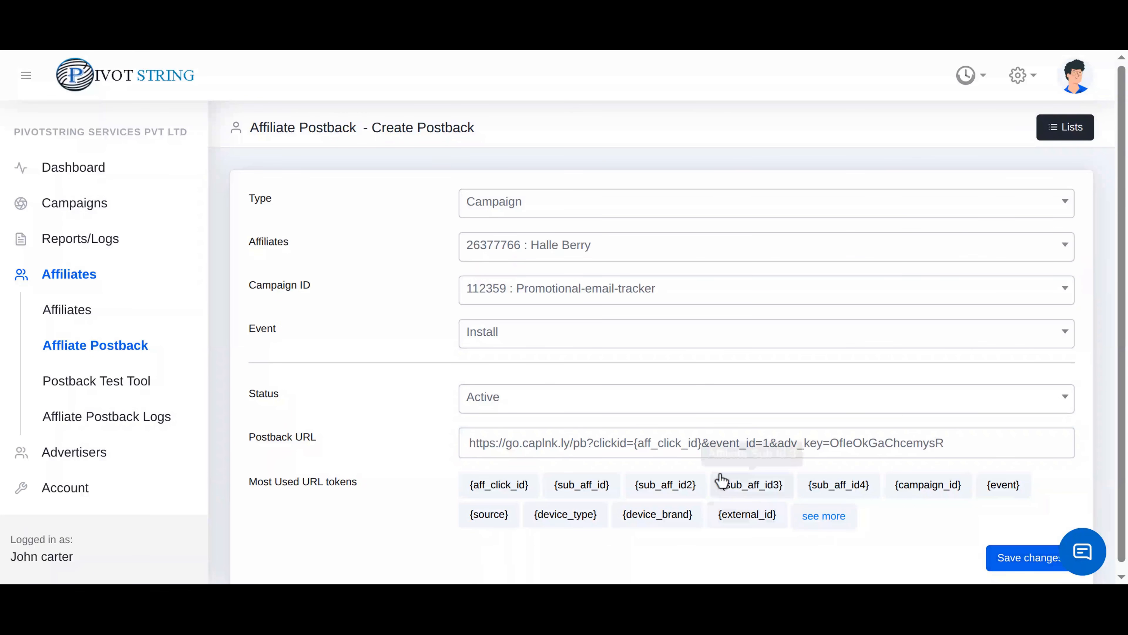
pyautogui.press('Return')
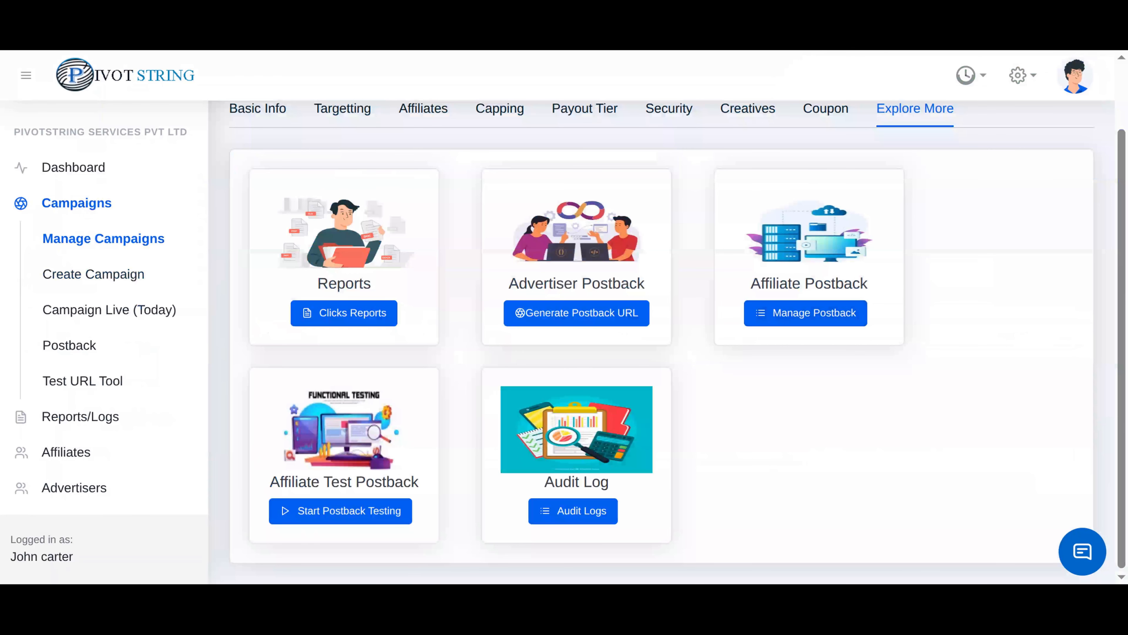
# Run an affiliate postback test on the pasted test URL with country India and device Desktop, and open the campaign's audit logs
pyautogui.click(357, 513)
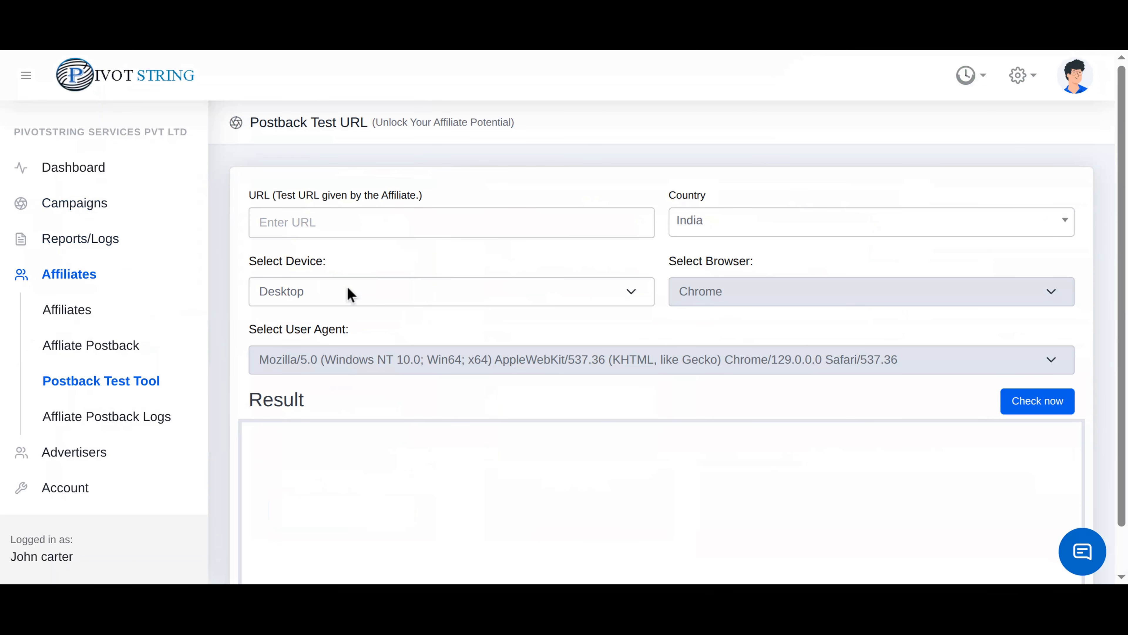
pyautogui.click(444, 220)
pyautogui.hotkey('ctrl', 'v')
pyautogui.press('Return')
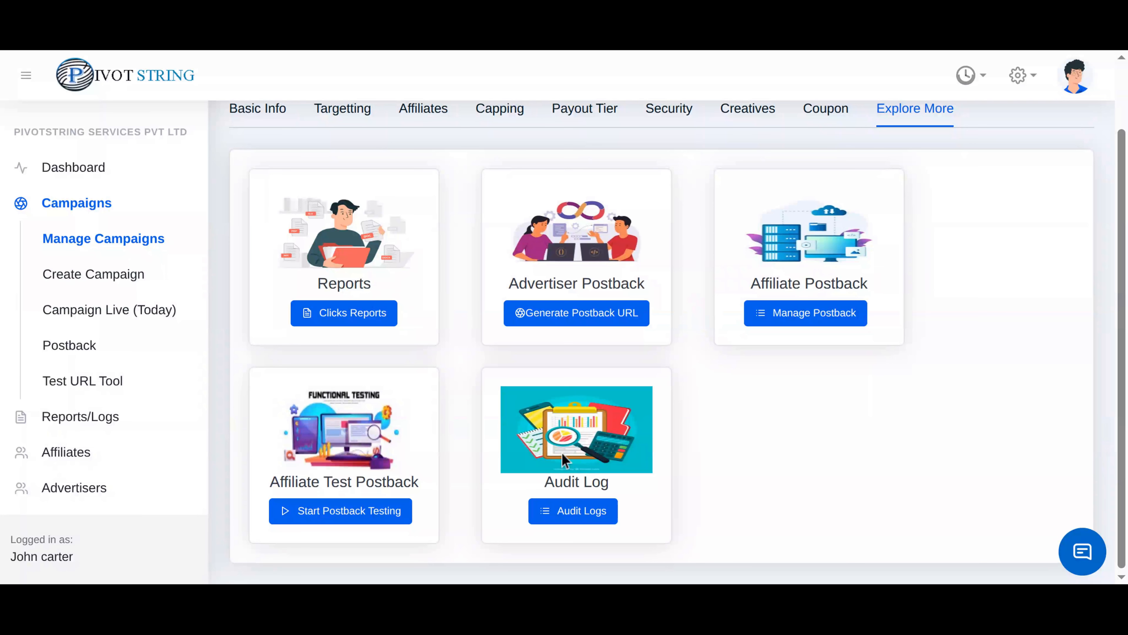
pyautogui.click(561, 453)
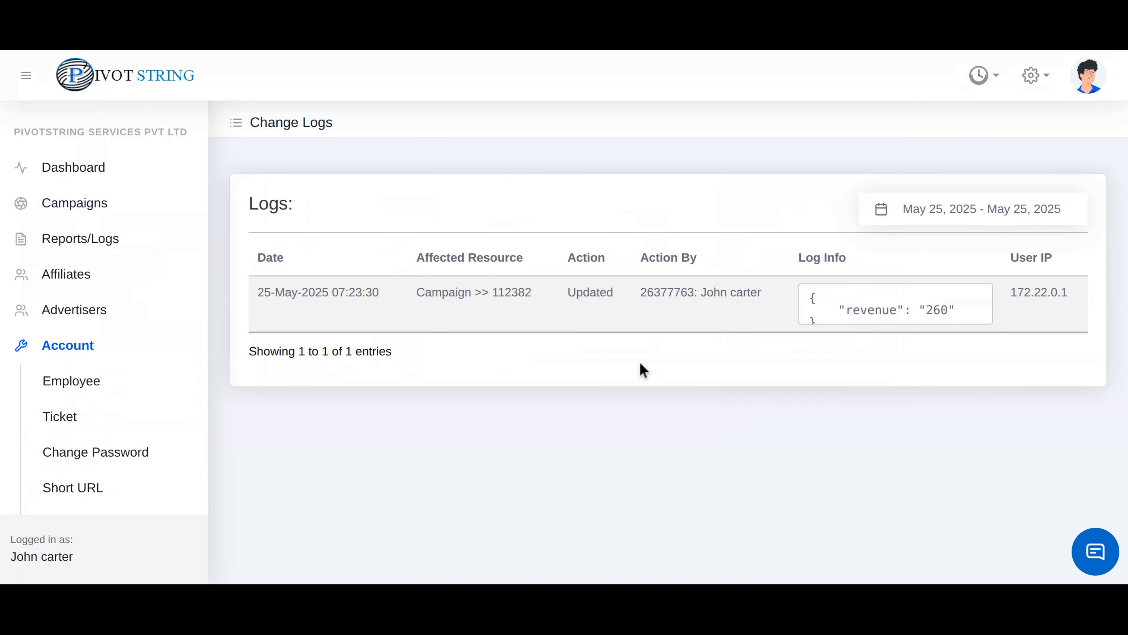